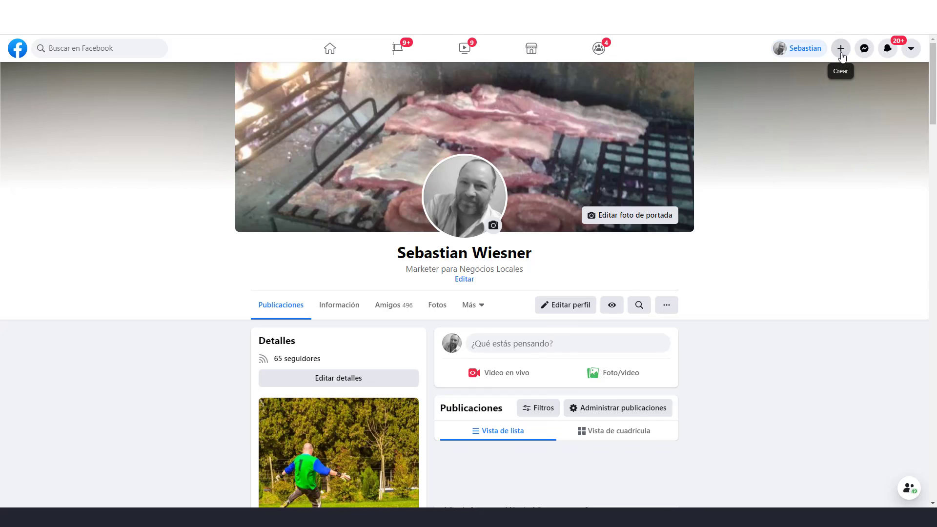
# From the profile page, open Facebook's + (Crear) menu in the top bar
pyautogui.click(841, 56)
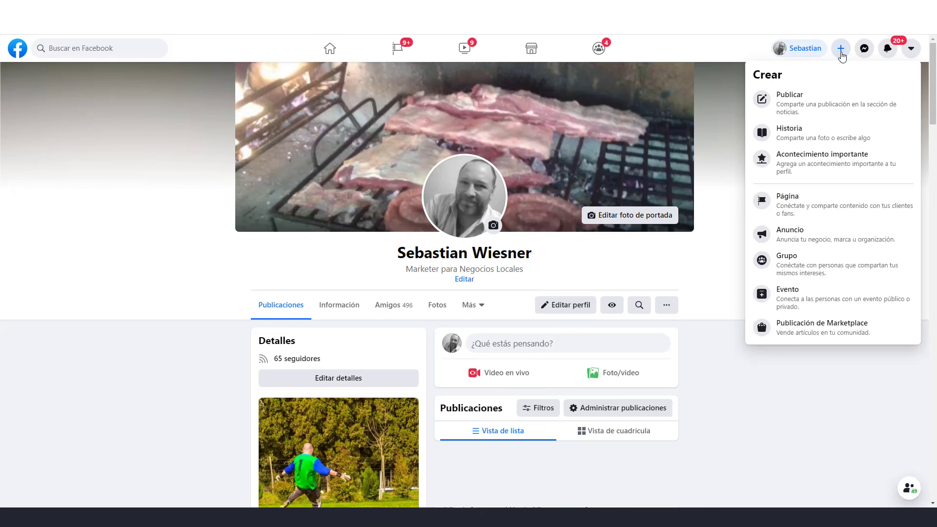
# Create a page named 'Tienda de Auriculares', category Compras, description 'Tienda de Auriculares'
pyautogui.click(816, 209)
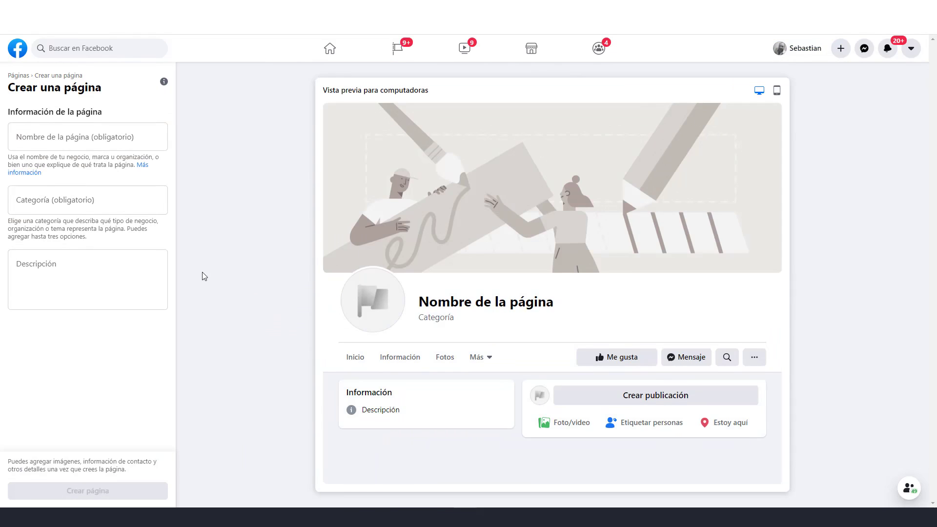
pyautogui.click(106, 135)
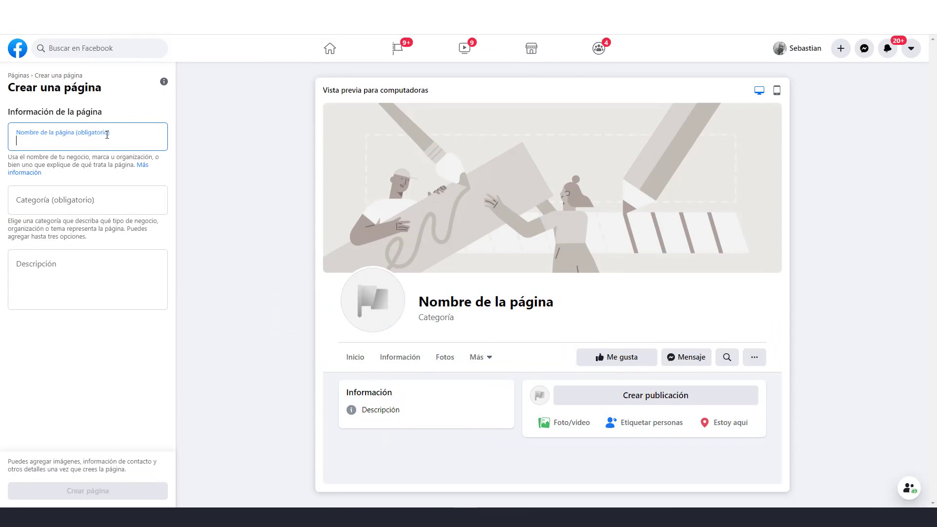
pyautogui.write('T')
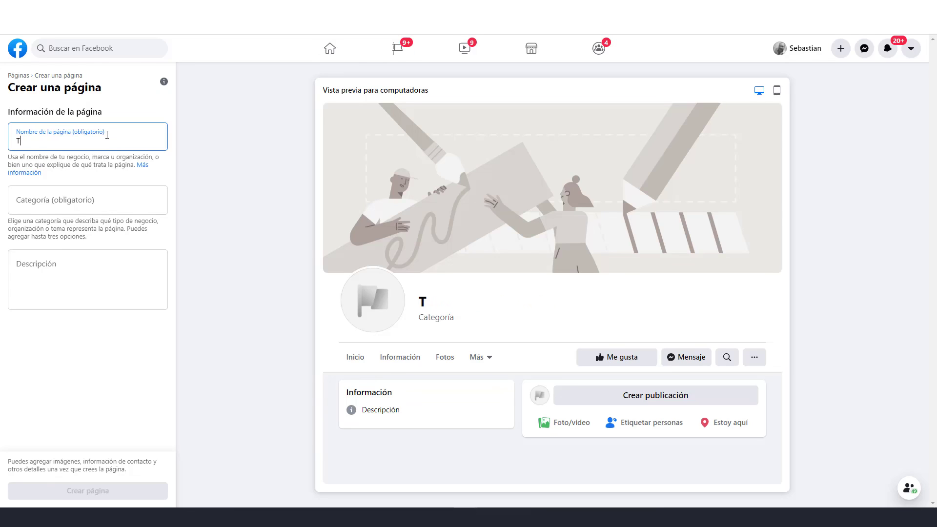
pyautogui.write('ienda de Au')
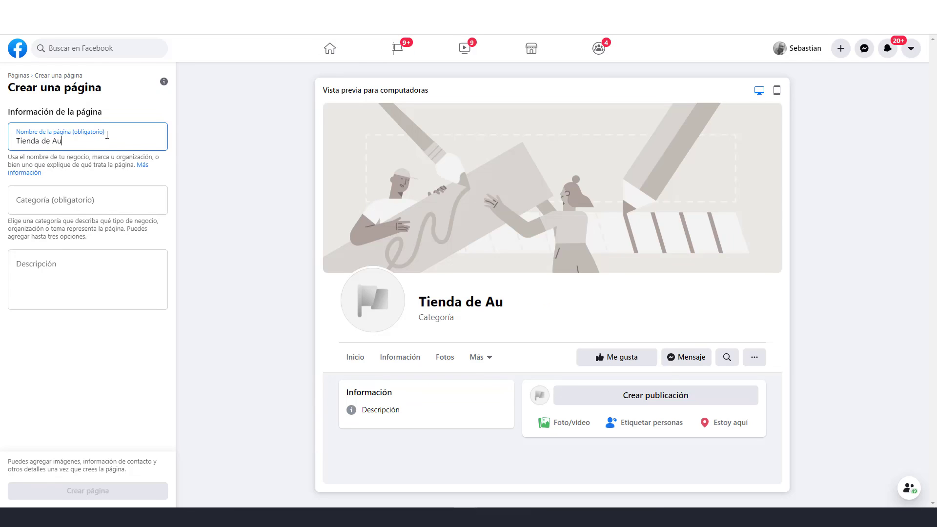
pyautogui.write('riculares')
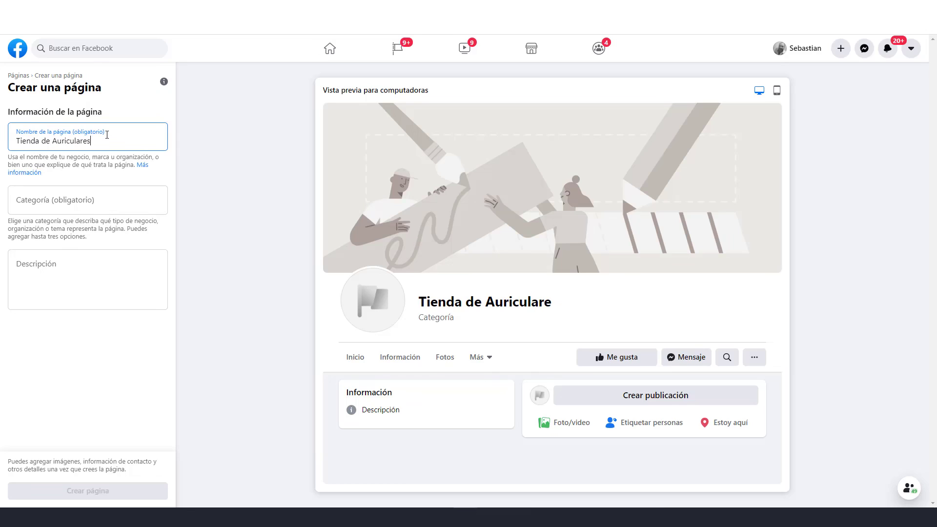
pyautogui.click(103, 202)
pyautogui.write('c')
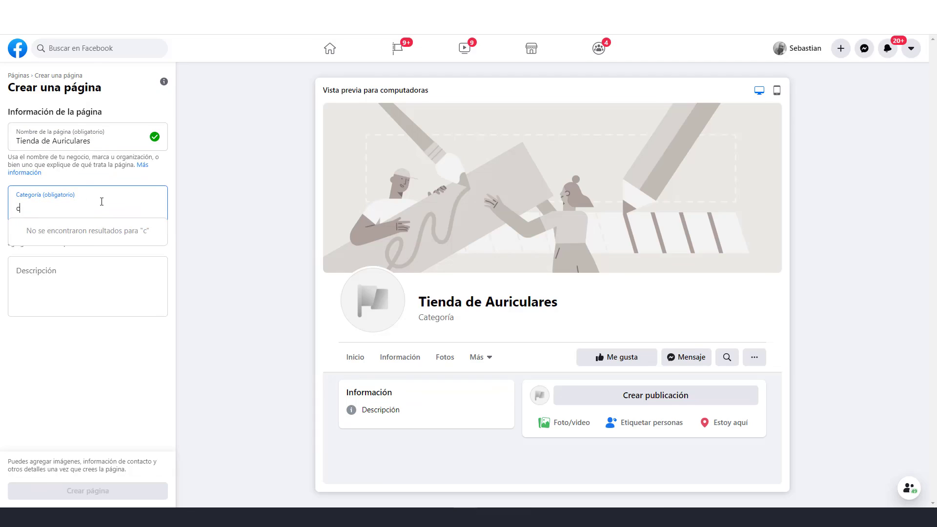
pyautogui.write('ompras')
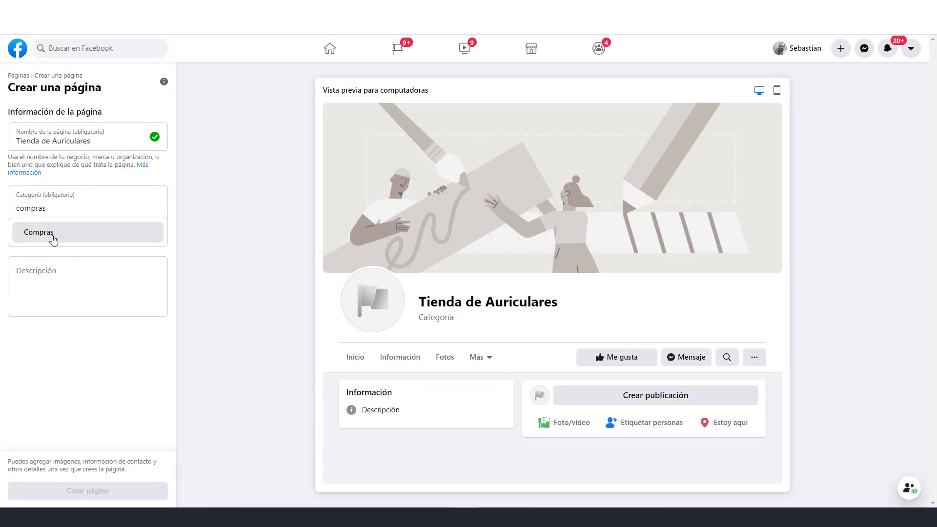
pyautogui.click(52, 238)
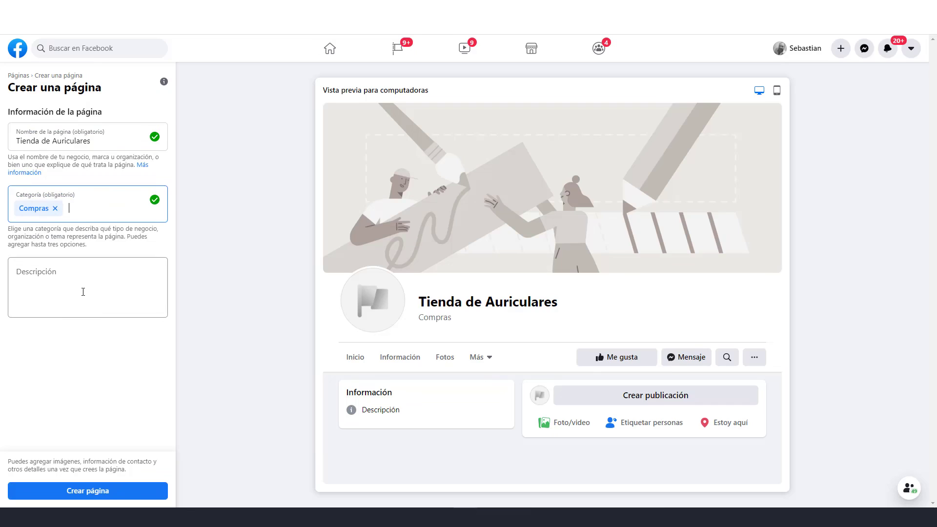
pyautogui.click(61, 272)
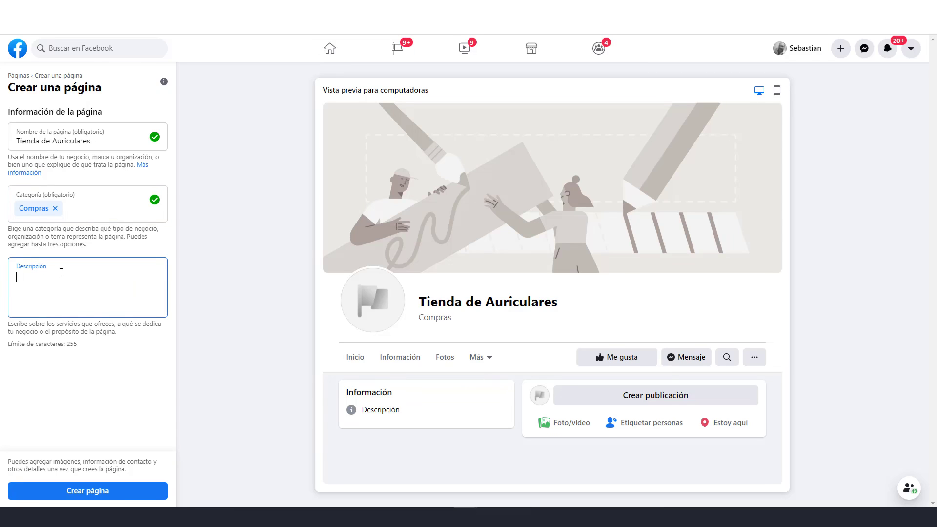
pyautogui.write('Tienda de Auriculares')
pyautogui.click(97, 494)
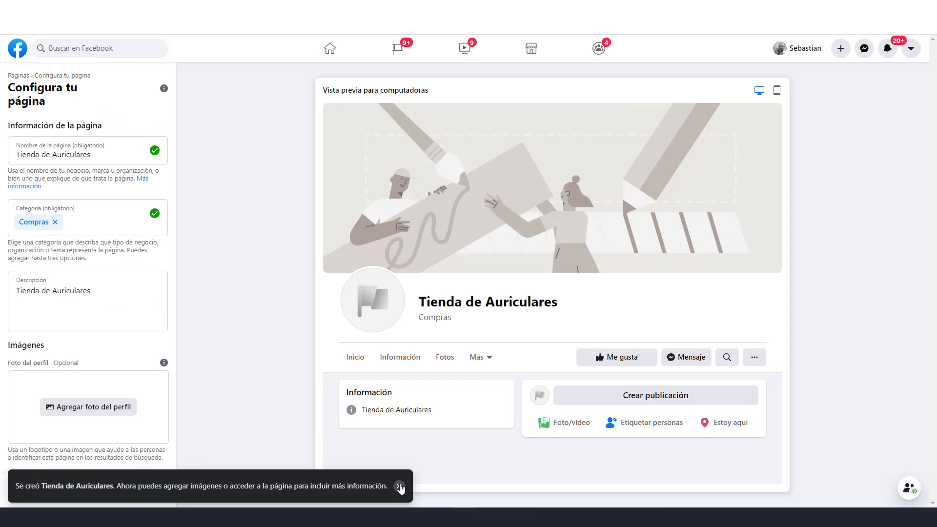
# Dismiss the page-created notice and save a headphones profile photo for the page
pyautogui.click(400, 487)
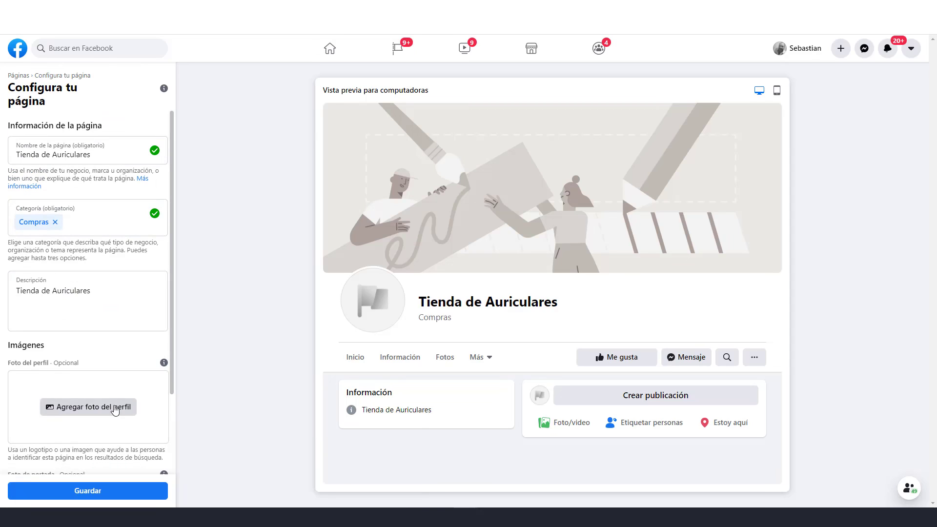
pyautogui.scroll(-2, 105, 408)
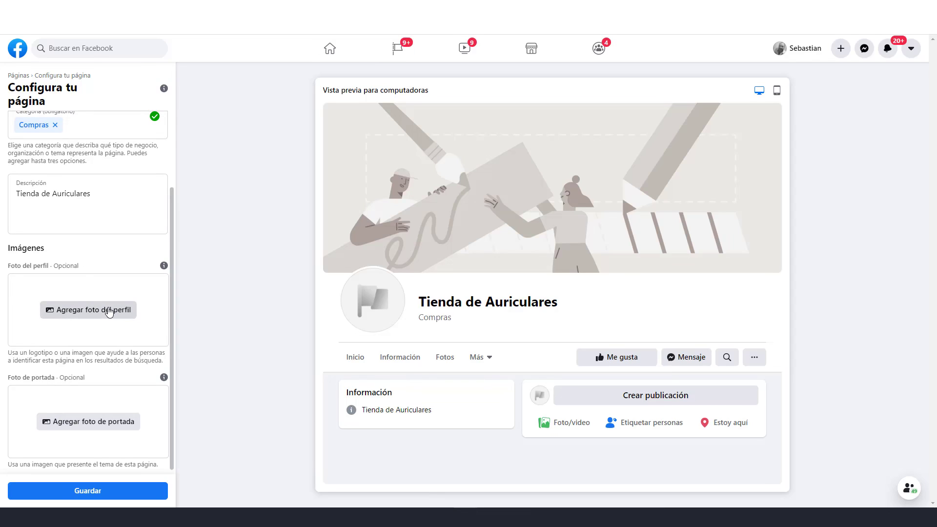
pyautogui.click(110, 313)
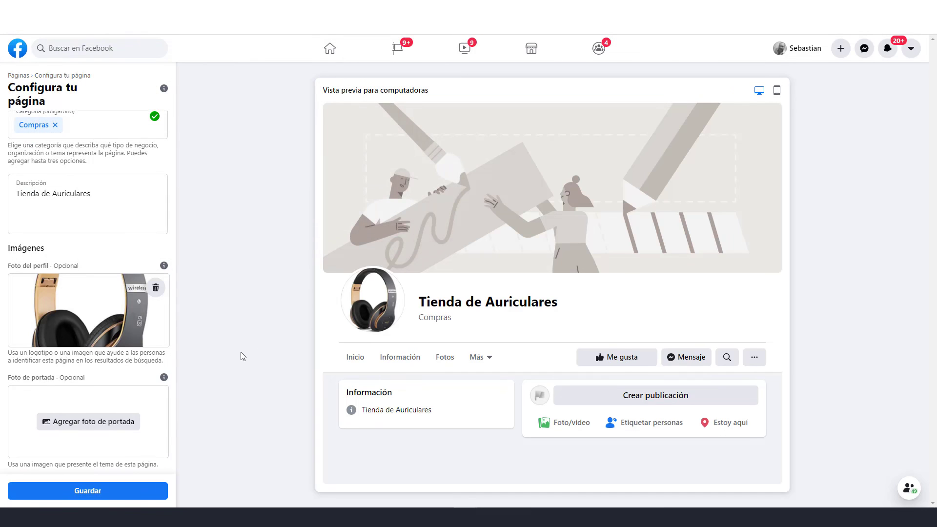
pyautogui.click(106, 496)
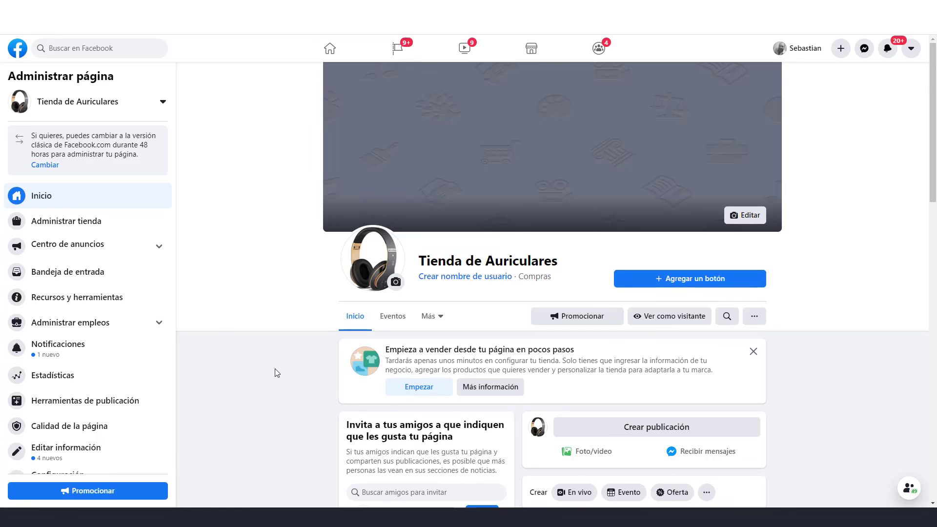
# Open the page's Tienda section from the Más tab
pyautogui.click(441, 321)
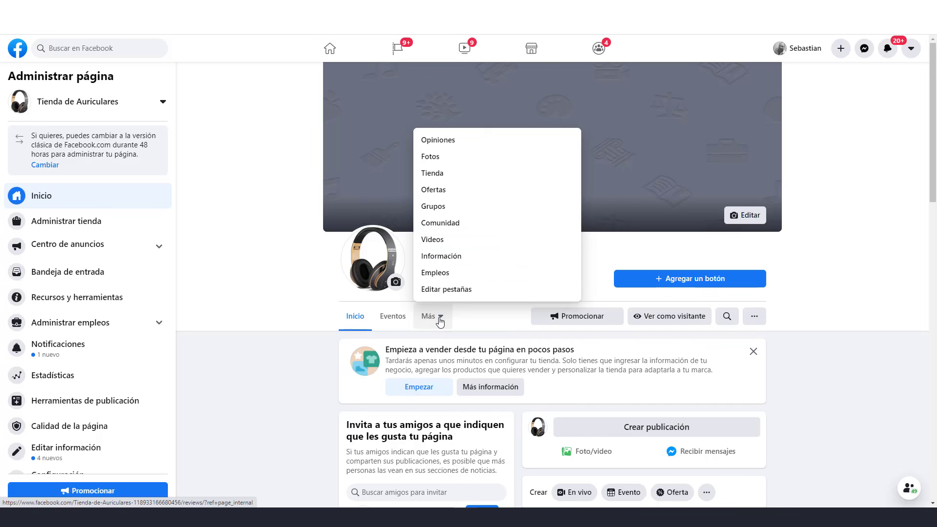
pyautogui.click(465, 177)
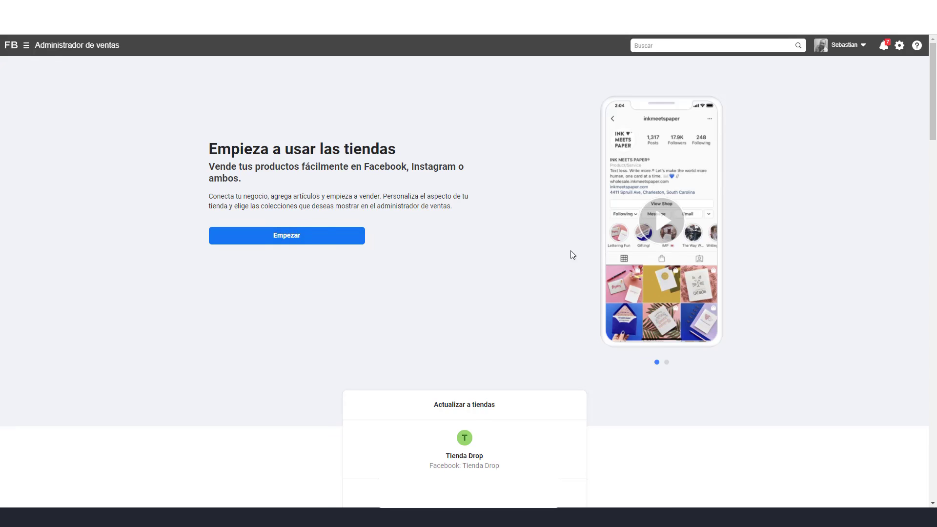
# Start the Crear tu tienda wizard and advance to Elegir método de pago
pyautogui.click(310, 241)
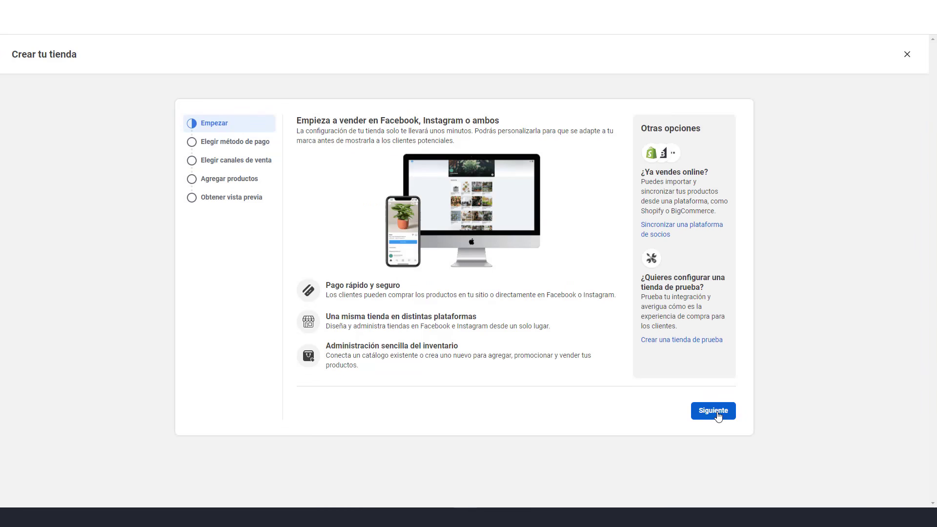
pyautogui.click(717, 416)
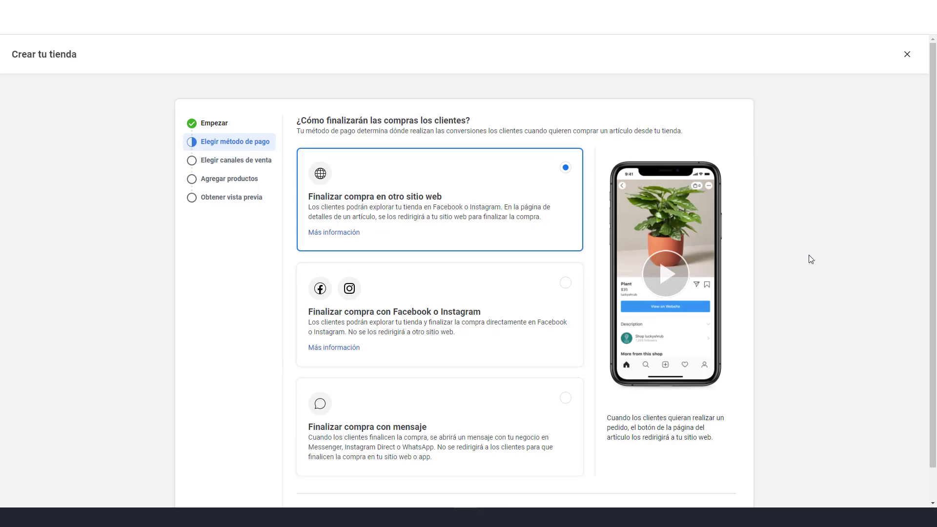
# Keep 'Finalizar compra en otro sitio web' as checkout and continue
pyautogui.scroll(-1, 781, 293)
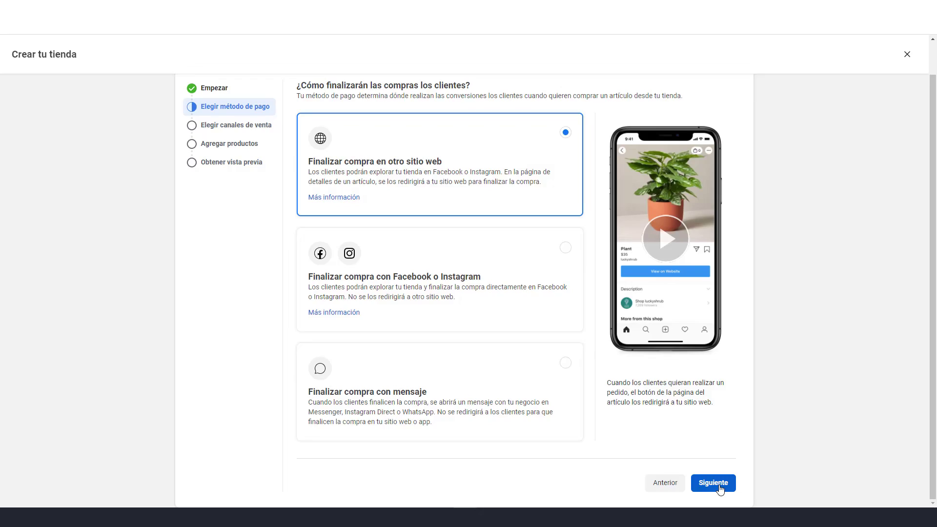
pyautogui.click(718, 484)
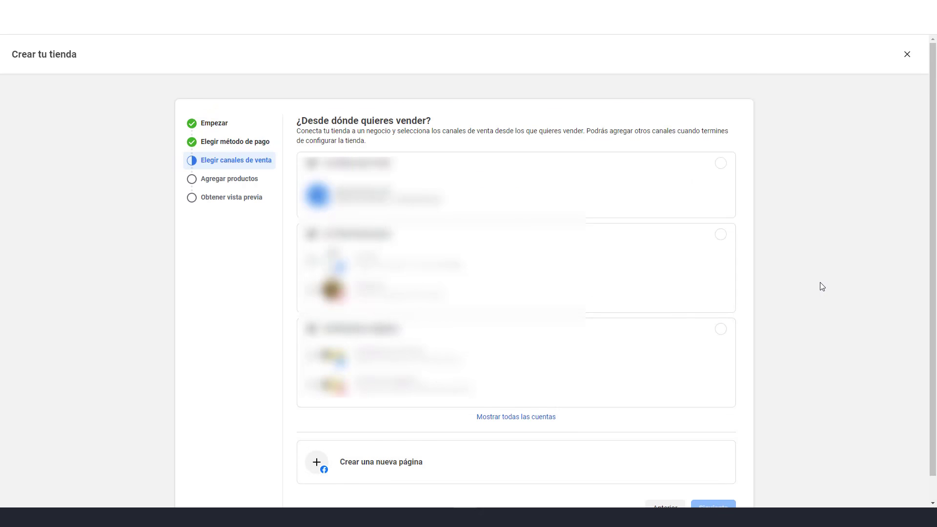
# Choose the Tienda de Auriculares page as the sales channel and continue
pyautogui.scroll(-1, 820, 288)
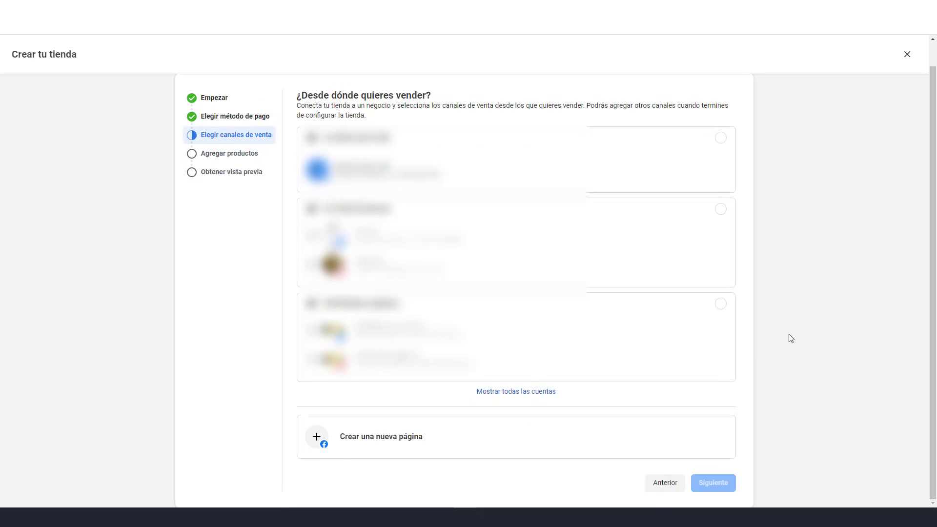
pyautogui.click(527, 393)
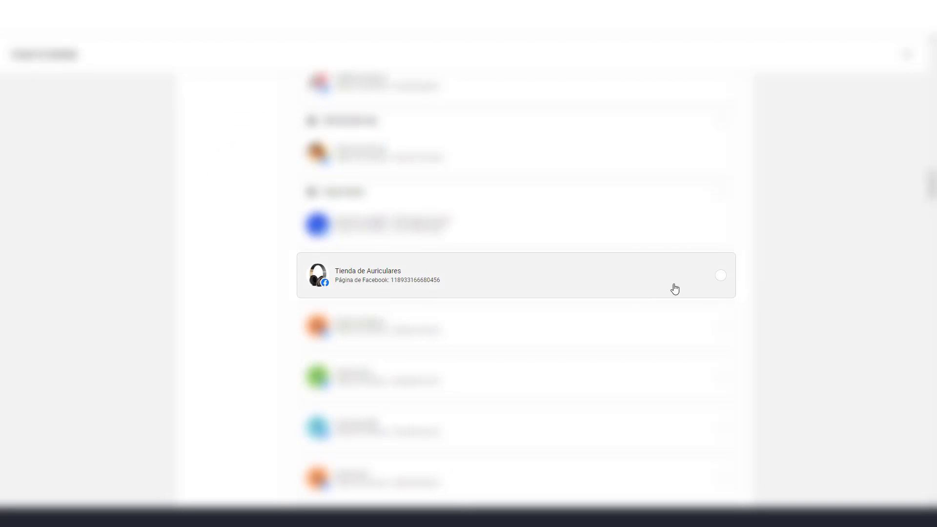
pyautogui.click(700, 285)
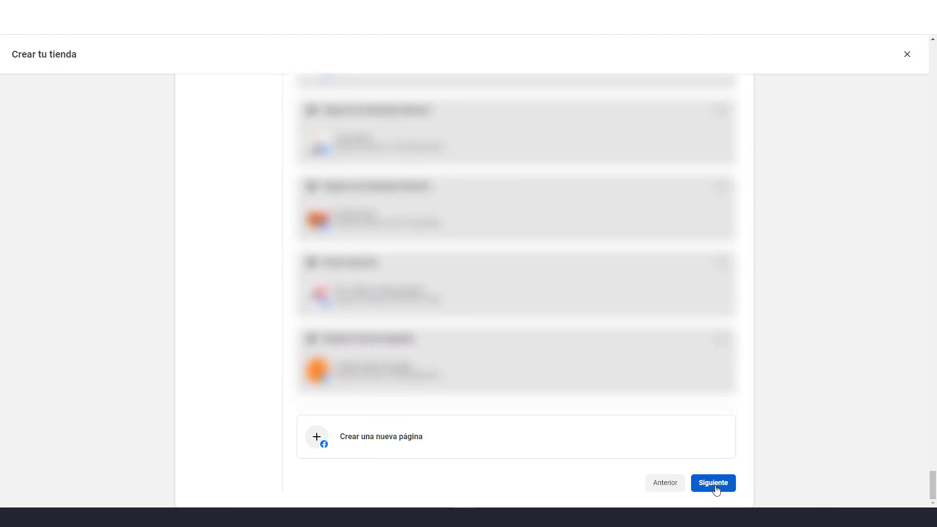
pyautogui.click(713, 484)
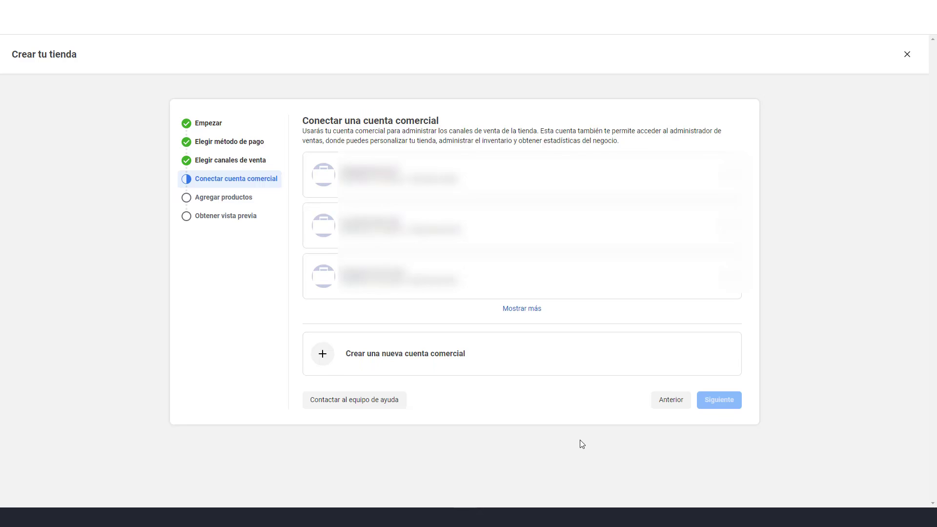
# Connect the user's own business account to the shop and continue
pyautogui.click(537, 312)
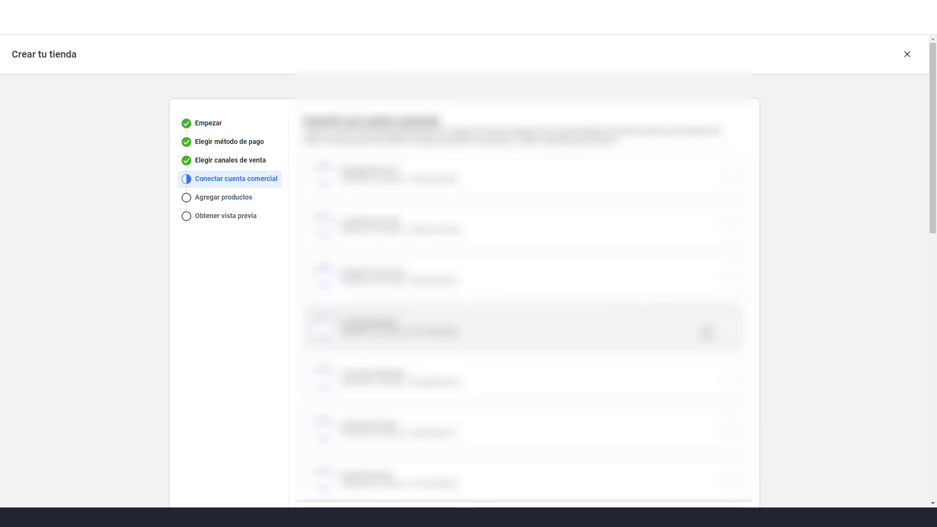
pyautogui.scroll(-5, 857, 349)
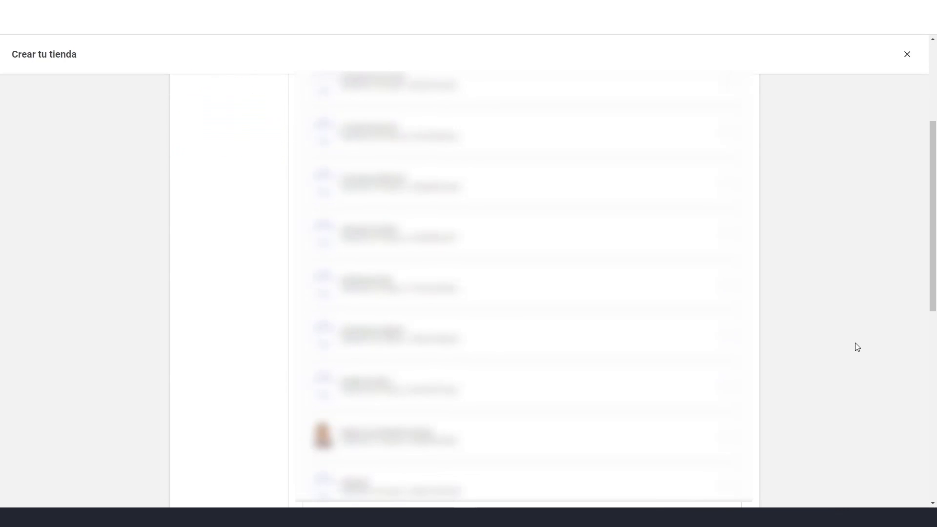
pyautogui.scroll(-2, 857, 347)
pyautogui.click(642, 356)
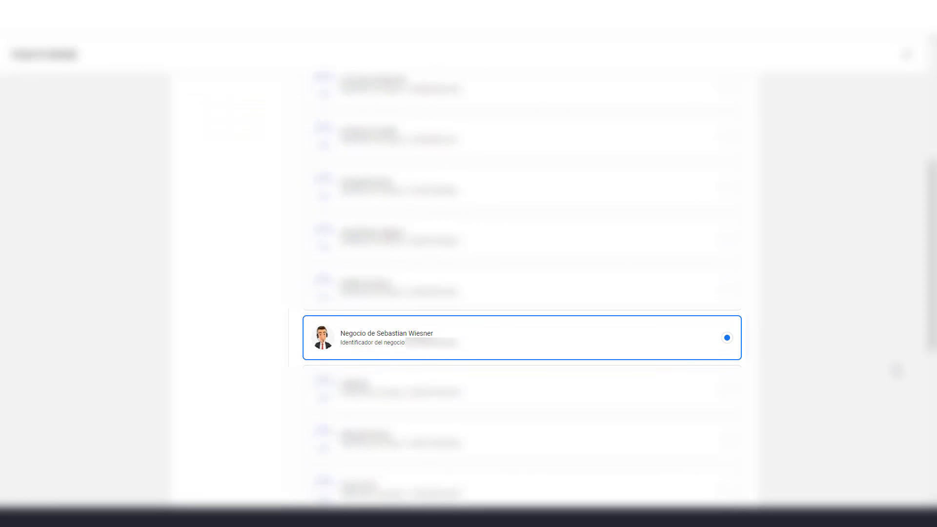
pyautogui.scroll(-2, 860, 364)
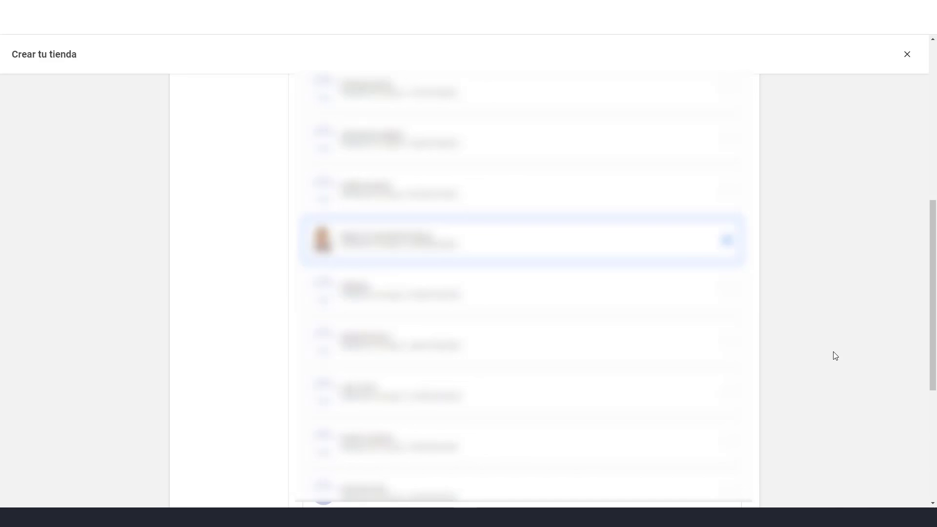
pyautogui.scroll(-5, 835, 355)
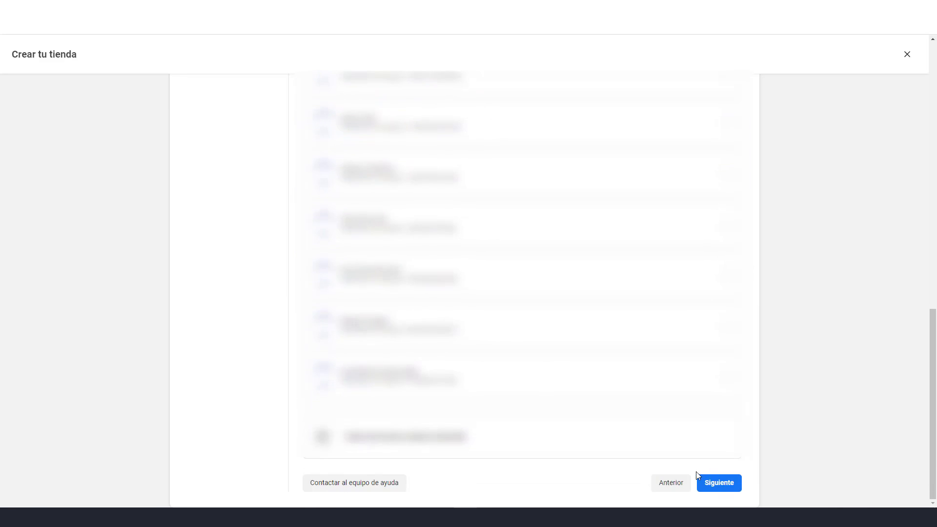
pyautogui.click(721, 482)
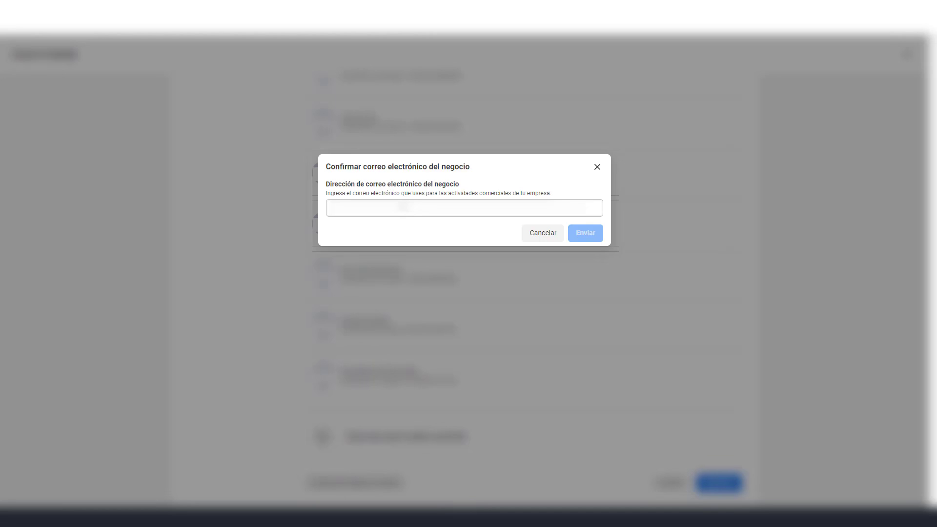
# Enter the business e-mail address in the confirmation dialog and send it
pyautogui.click(392, 213)
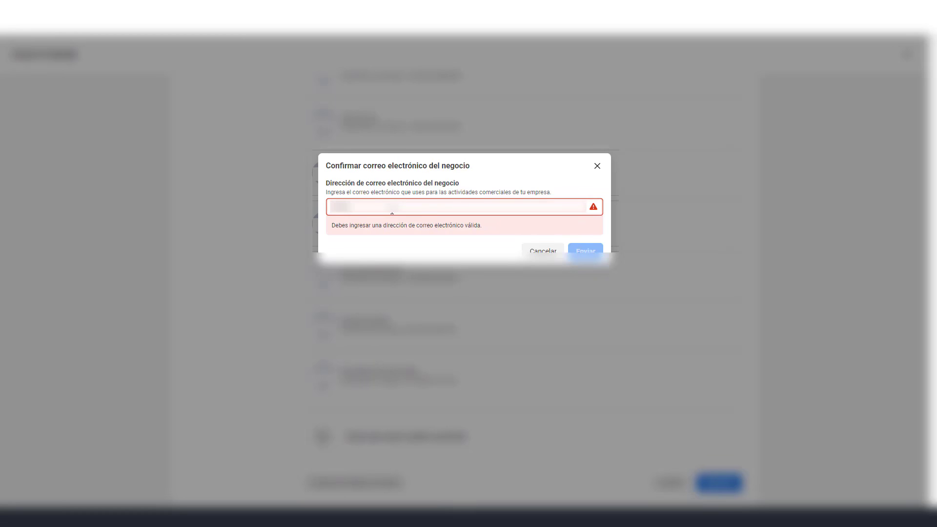
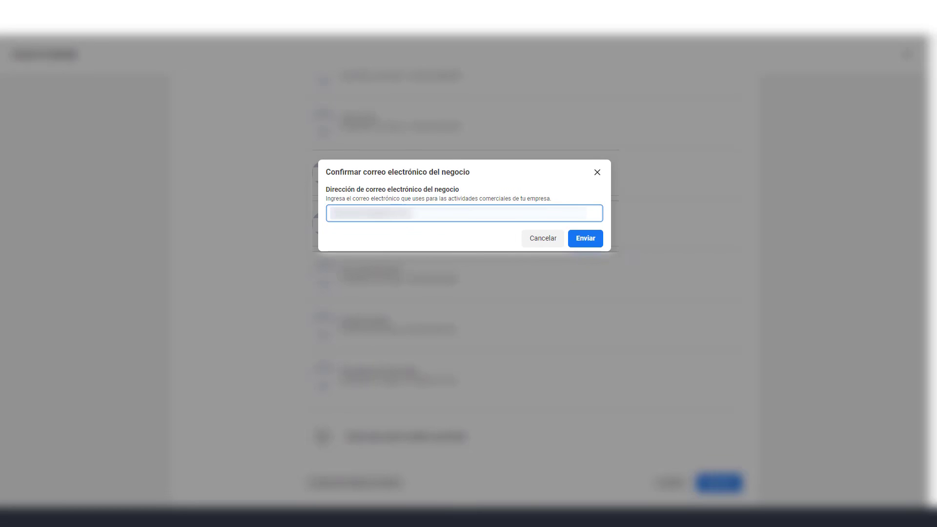
pyautogui.click(590, 242)
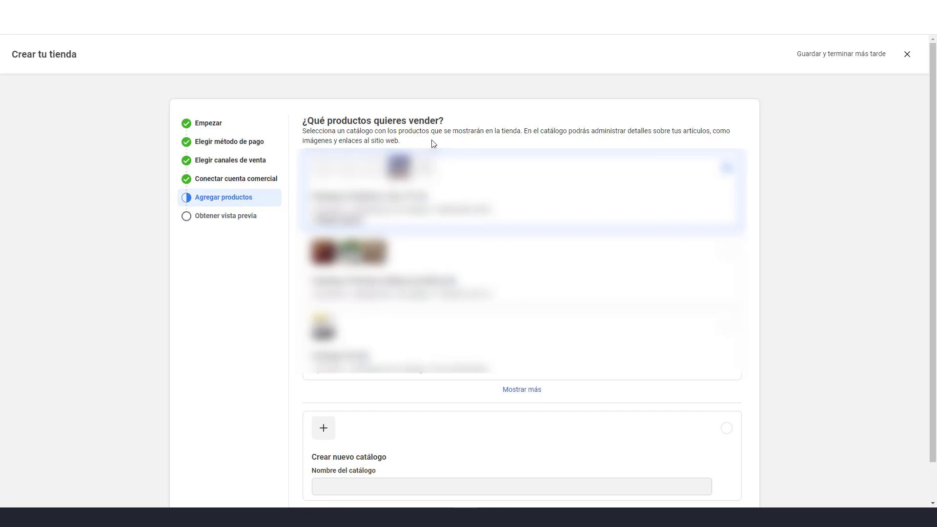
# Create a new catalog named Catalogo_Auriculares_1 and continue to the shop preview
pyautogui.scroll(-1, 795, 278)
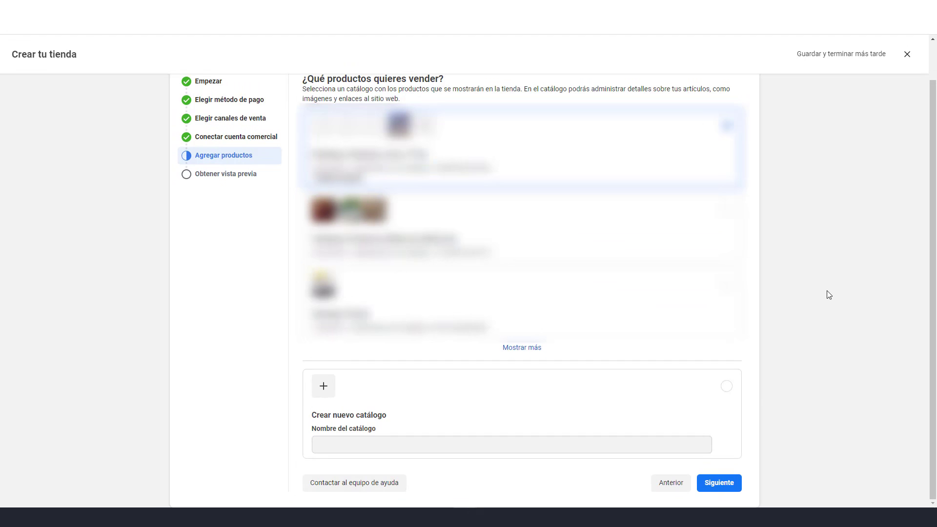
pyautogui.click(725, 403)
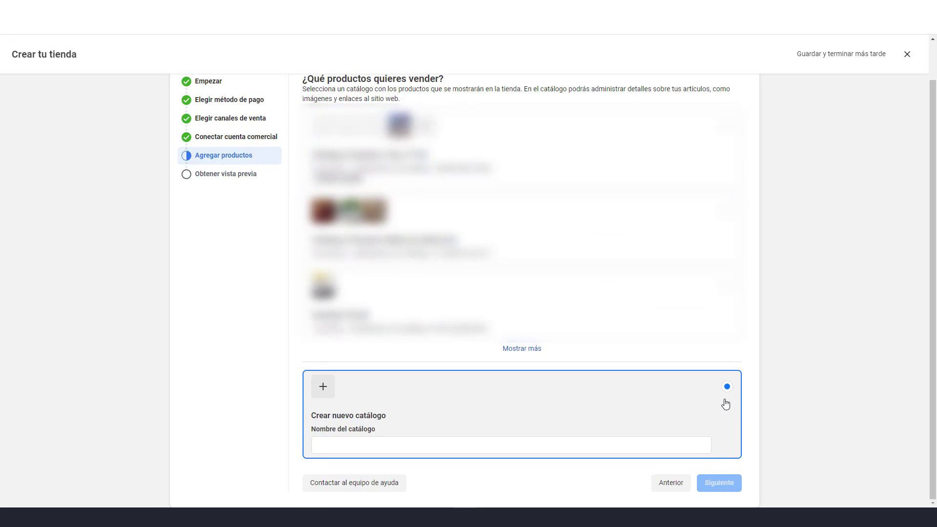
pyautogui.click(399, 443)
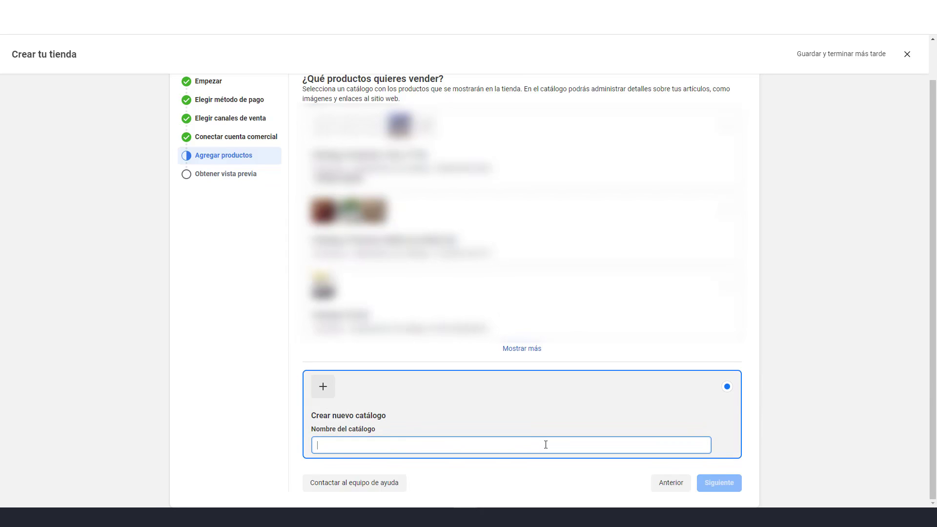
pyautogui.write('Catalo')
pyautogui.write('go')
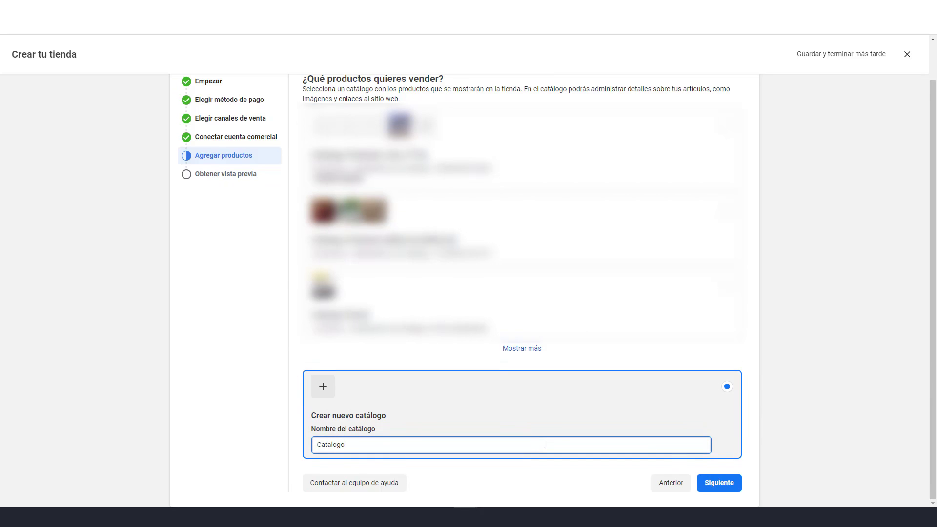
pyautogui.write('_Aru')
pyautogui.press('BackSpace')
pyautogui.write('uriculares_1')
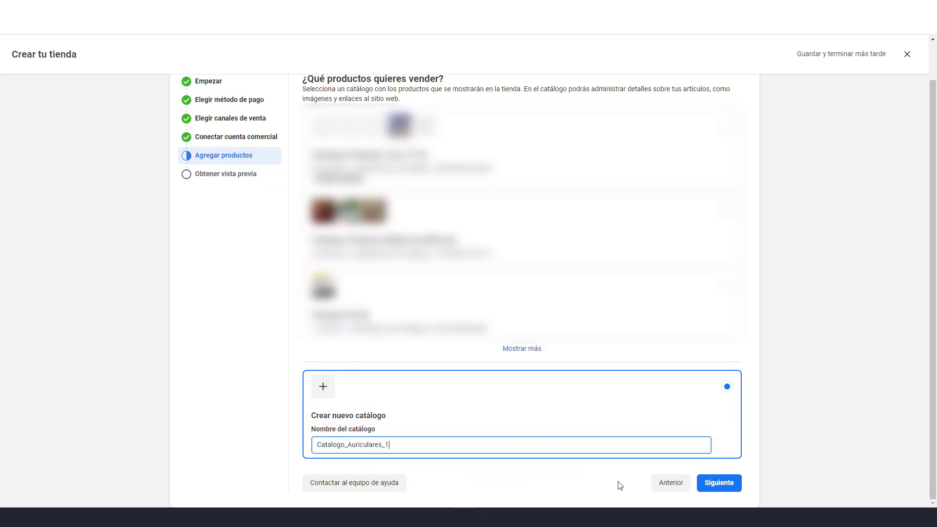
pyautogui.click(720, 483)
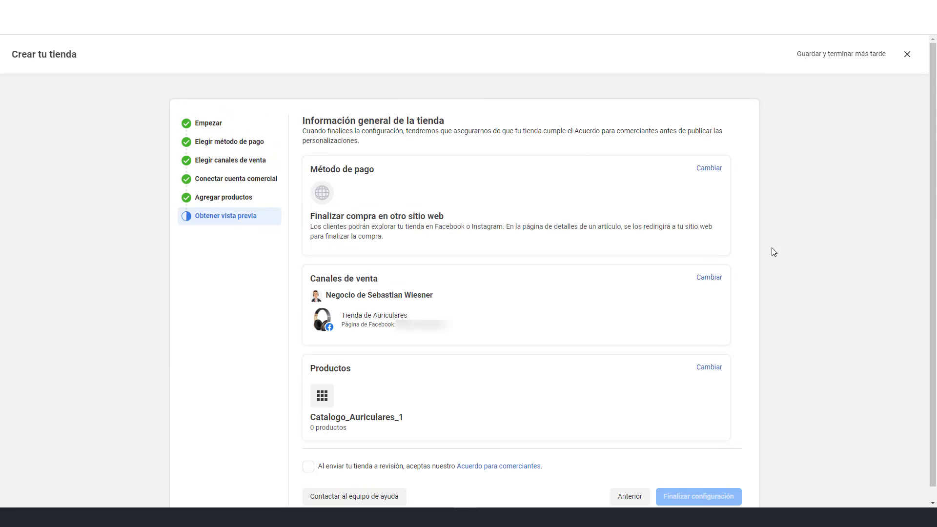
# Accept the merchant agreement and finish the shop configuration
pyautogui.scroll(-1, 821, 264)
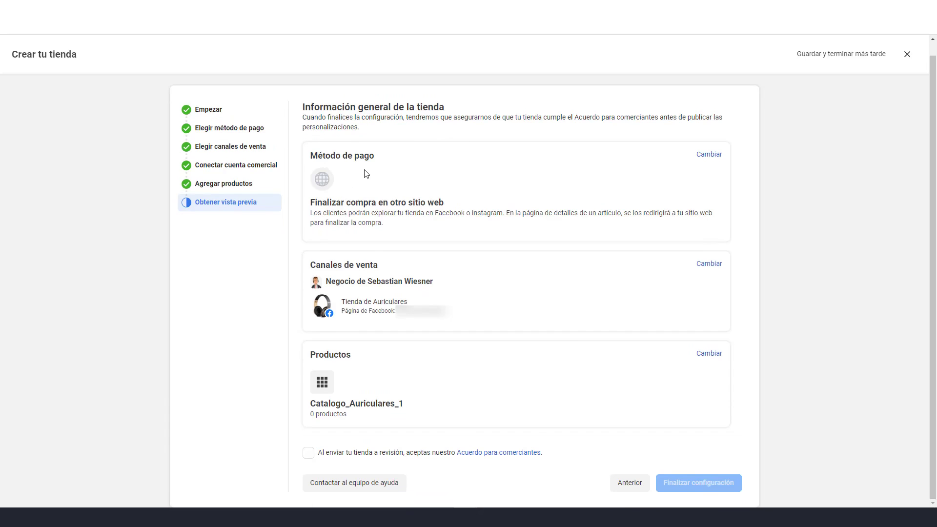
pyautogui.click(309, 454)
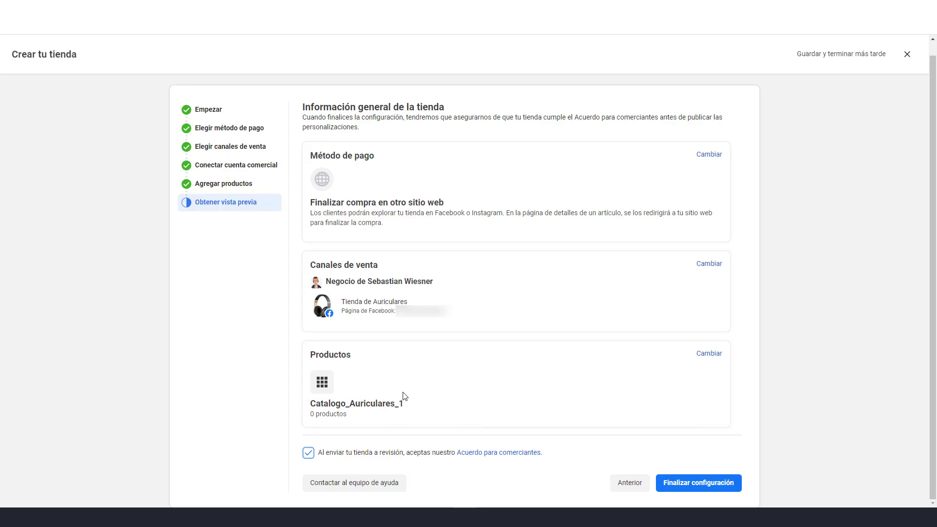
pyautogui.click(710, 488)
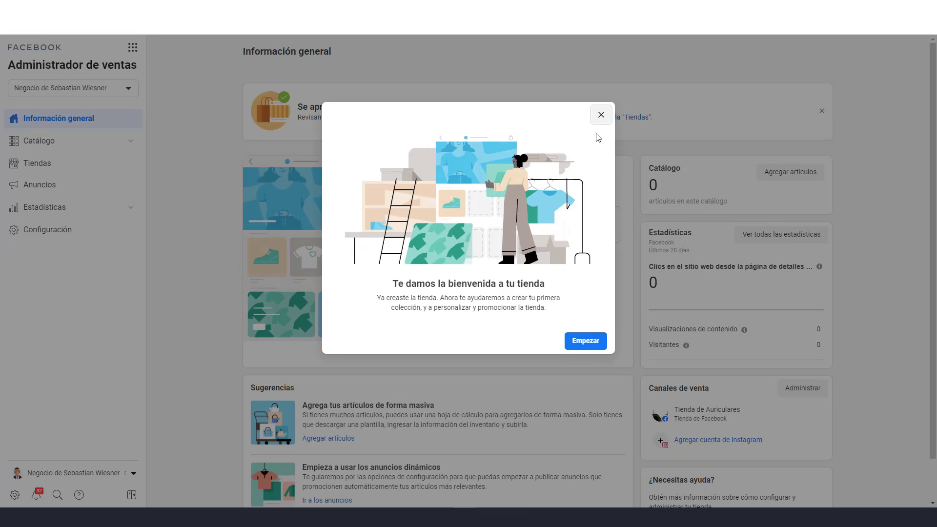
# Dismiss the store welcome message and expand the Catálogo section of the sales manager
pyautogui.click(601, 116)
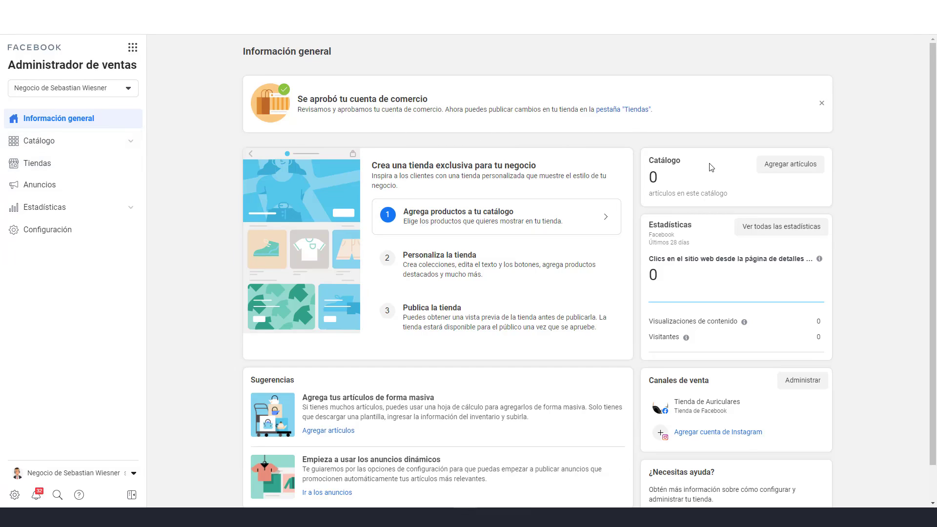
pyautogui.click(35, 143)
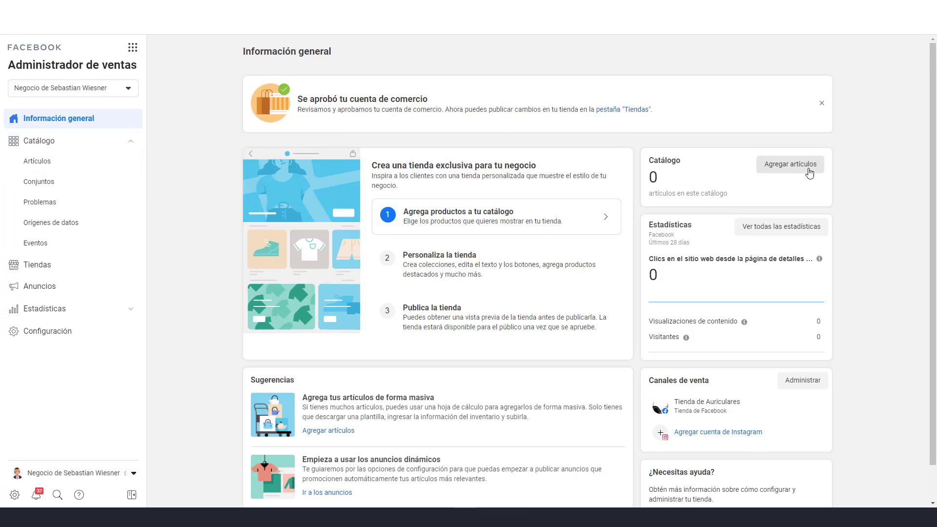
# Start adding catalog items with the Agregar manualmente option
pyautogui.click(787, 167)
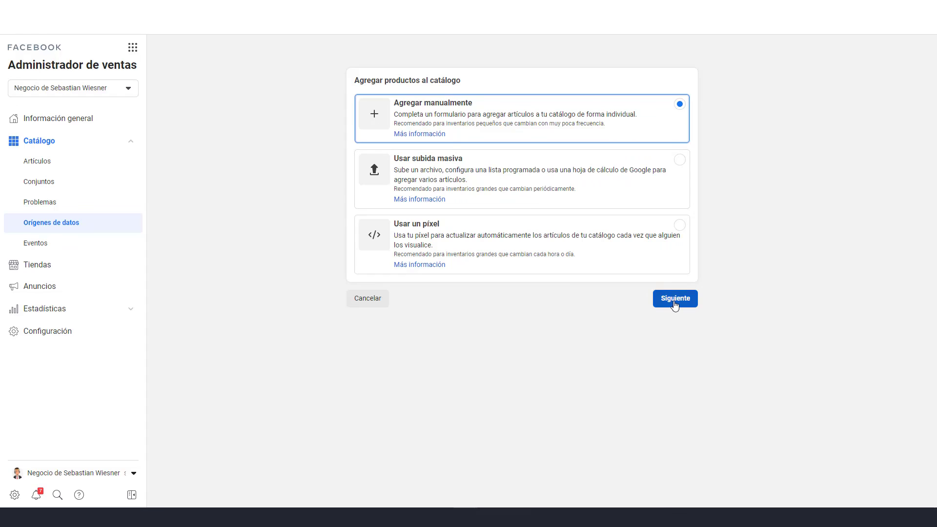
pyautogui.click(691, 308)
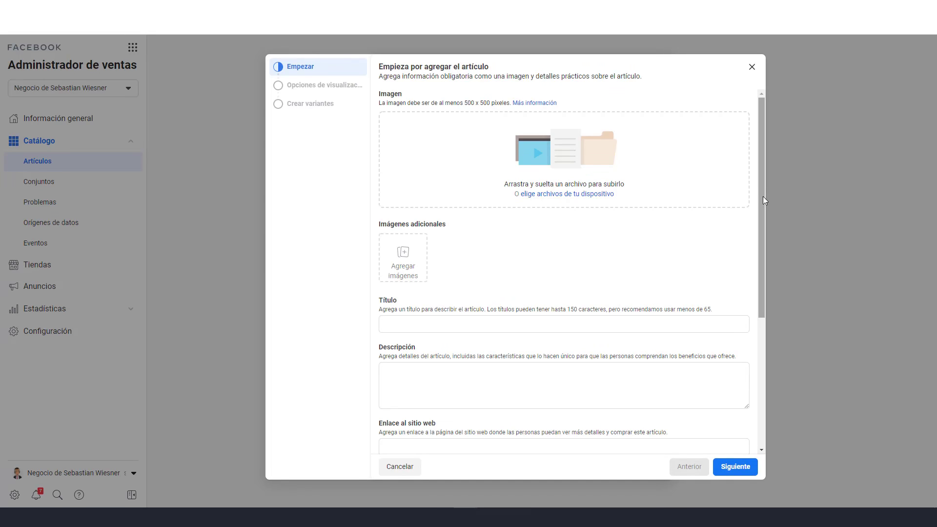
# Review the empty item form's fields, then switch to the Blogger posts list
pyautogui.scroll(-3, 762, 205)
pyautogui.scroll(3, 761, 195)
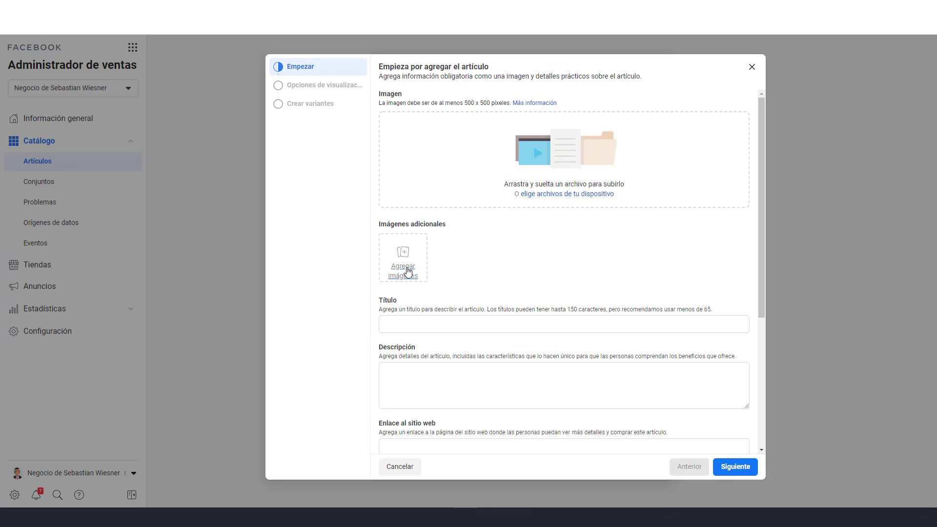
pyautogui.moveTo(761, 224); pyautogui.dragTo(762, 365)
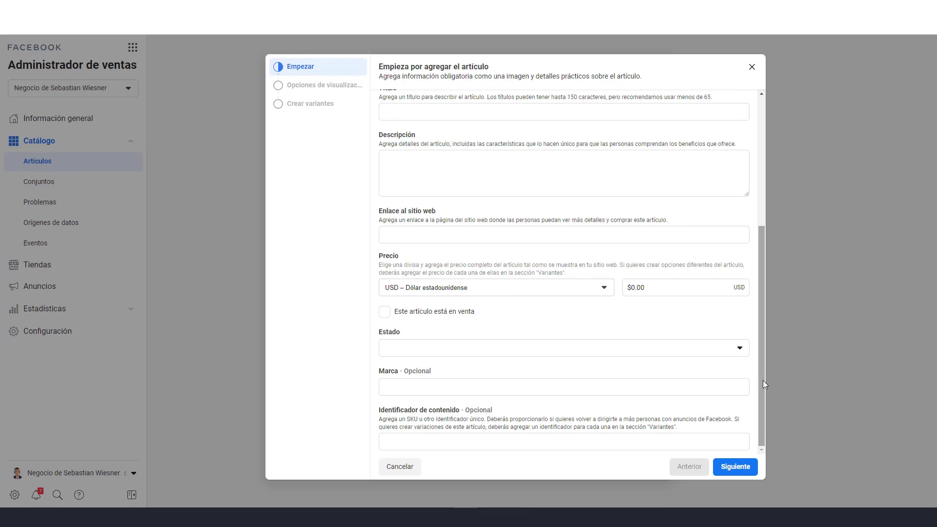
pyautogui.moveTo(764, 384); pyautogui.dragTo(754, 246)
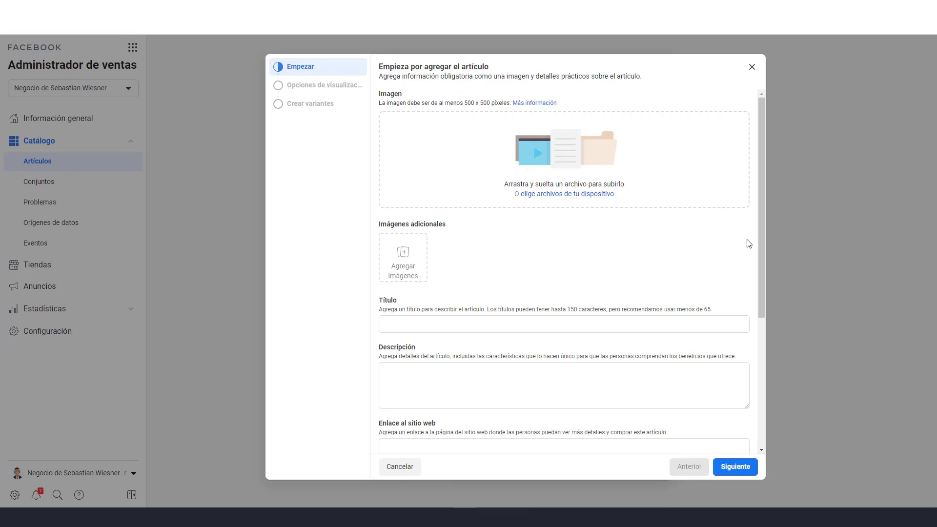
pyautogui.moveTo(763, 236); pyautogui.dragTo(763, 367)
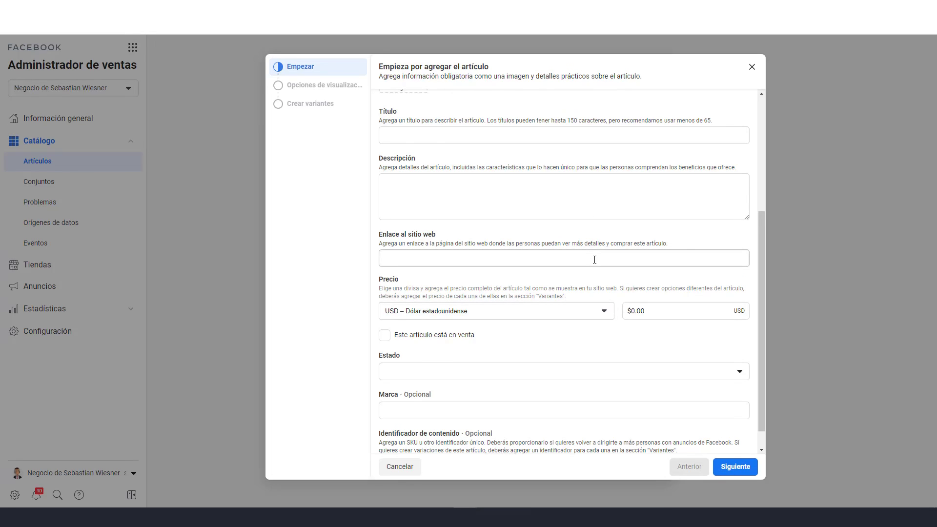
pyautogui.click(762, 7)
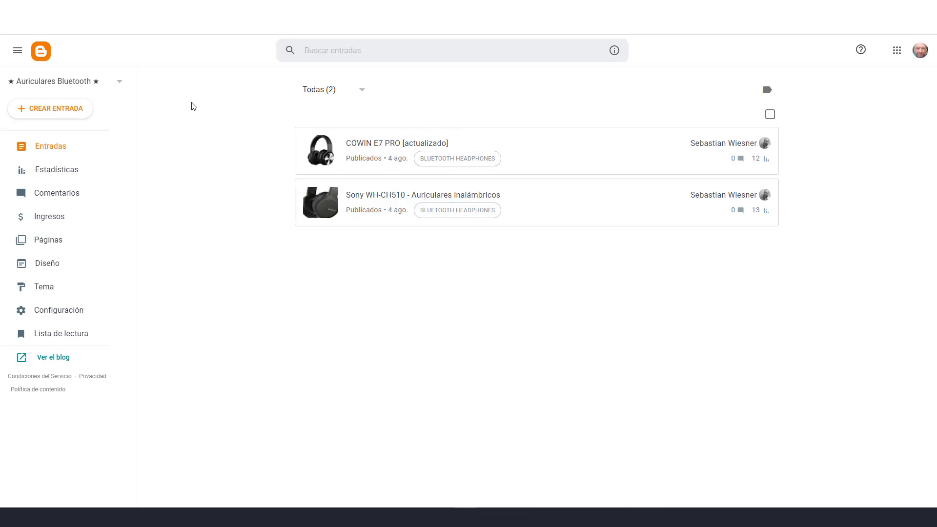
# Start a new blog titled 'Tienda De Auriculares TEST'
pyautogui.click(121, 83)
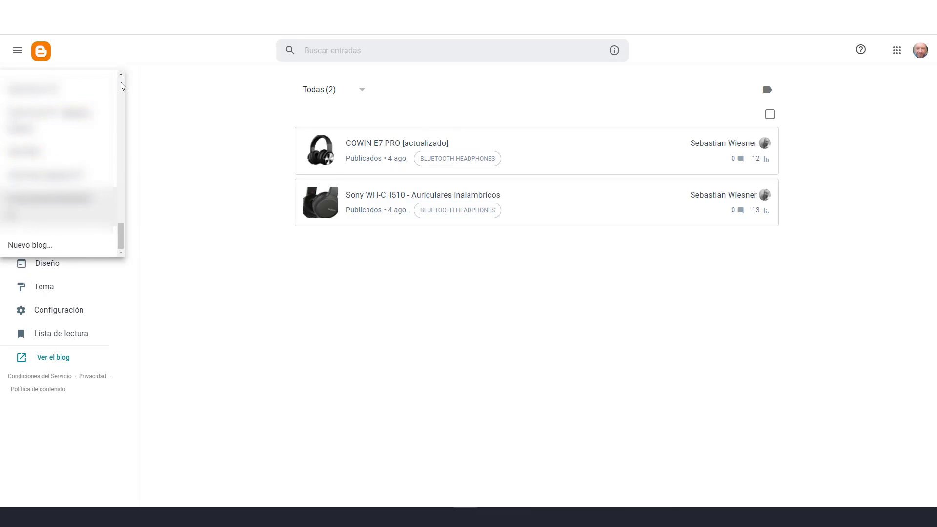
pyautogui.click(64, 249)
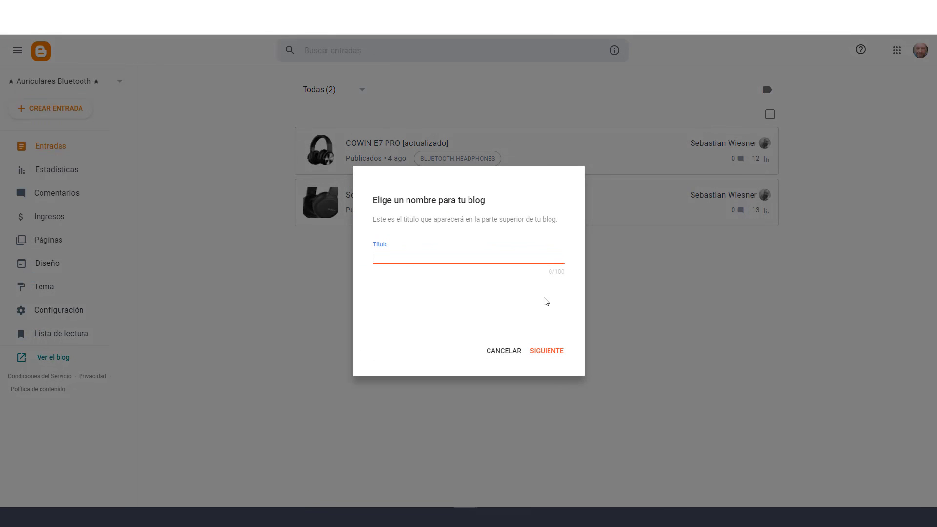
pyautogui.write('Tienda De Auriculares TEST')
pyautogui.click(555, 351)
# Give the blog the address auricularescatalogofacebook after confirming it is available, and save
pyautogui.click(411, 262)
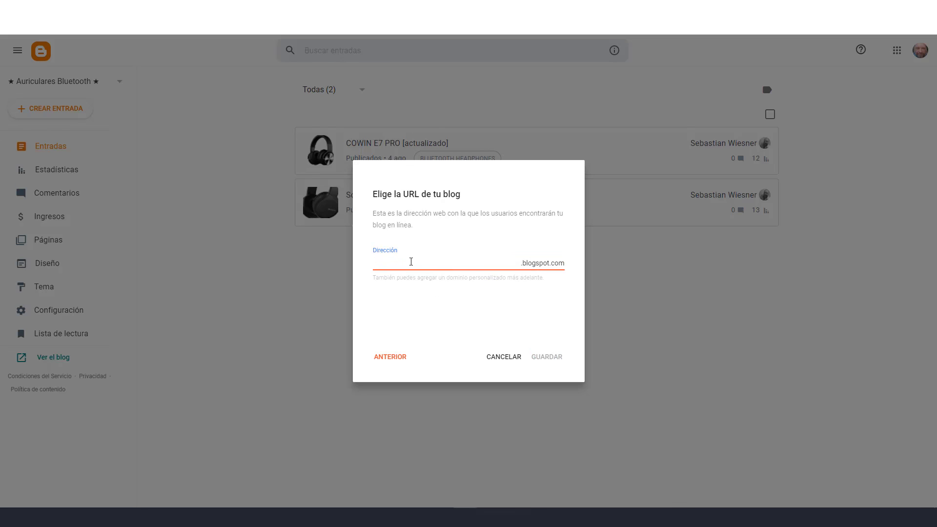
pyautogui.write('auricularescatalogofacebook')
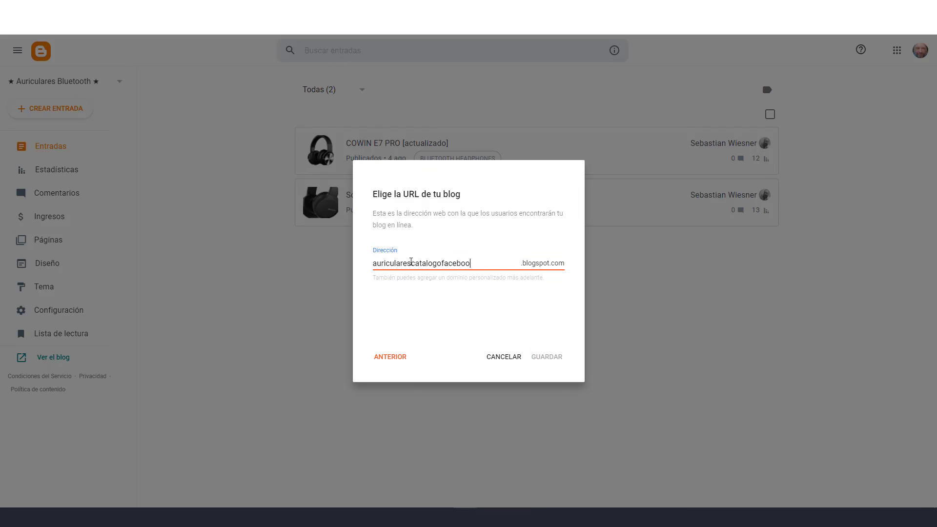
pyautogui.click(473, 288)
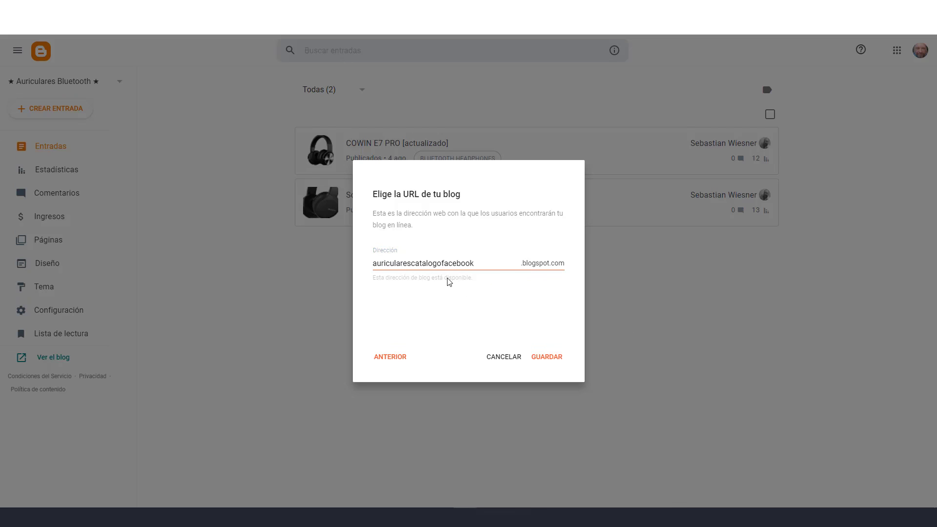
pyautogui.click(555, 360)
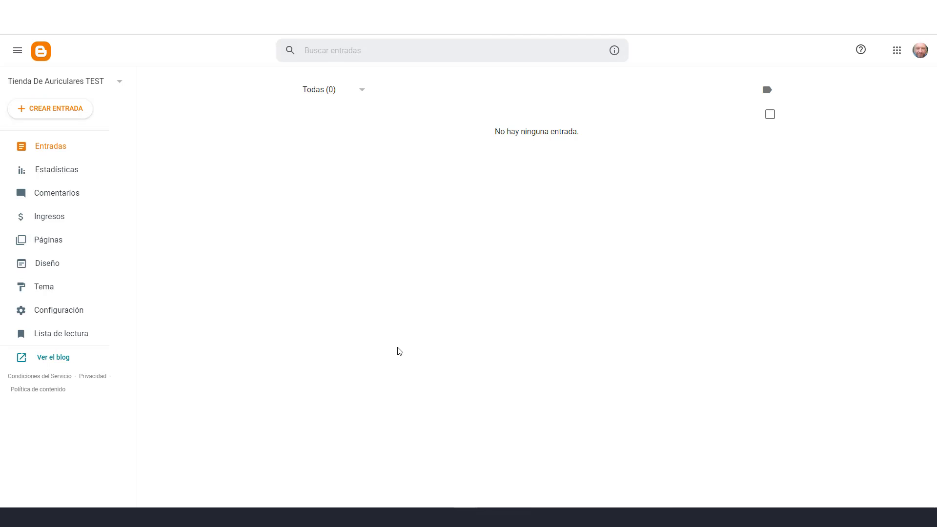
# Browse the blog's themes under Diseño > Tema, then start a new post from Entradas
pyautogui.click(52, 264)
pyautogui.click(43, 288)
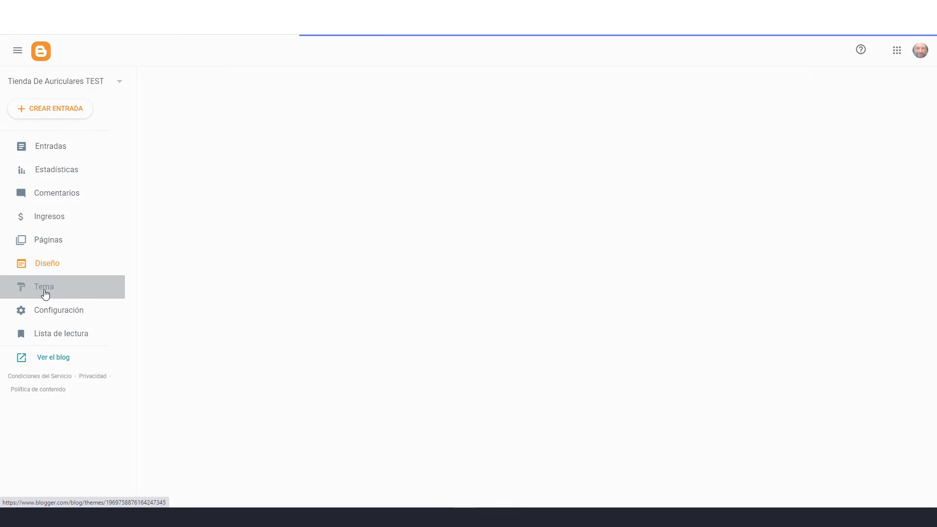
pyautogui.scroll(-8, 591, 350)
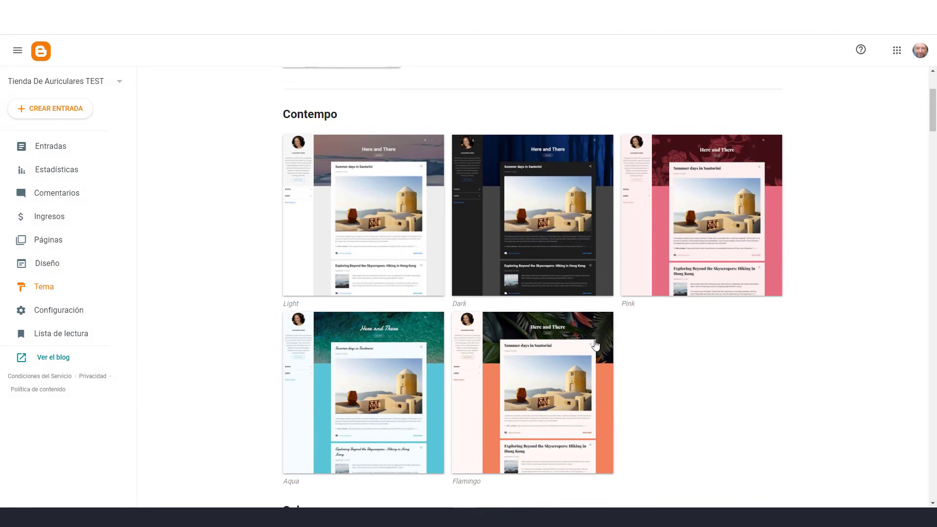
pyautogui.scroll(-8, 661, 384)
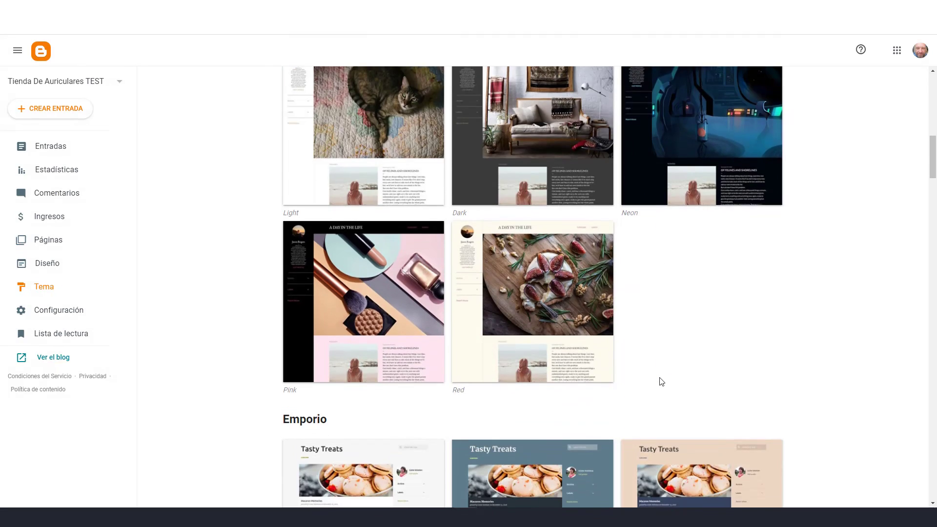
pyautogui.scroll(-3, 558, 386)
pyautogui.scroll(12, 556, 381)
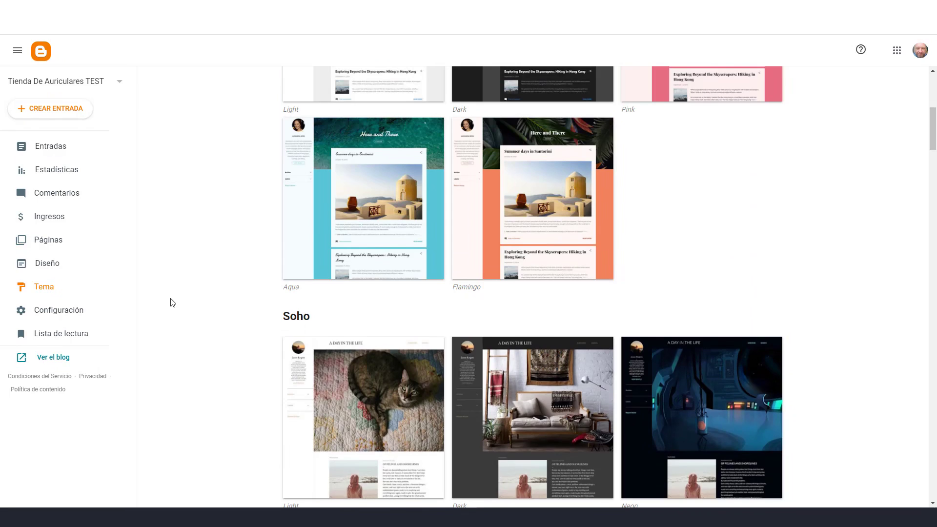
pyautogui.scroll(3, 171, 301)
pyautogui.click(47, 146)
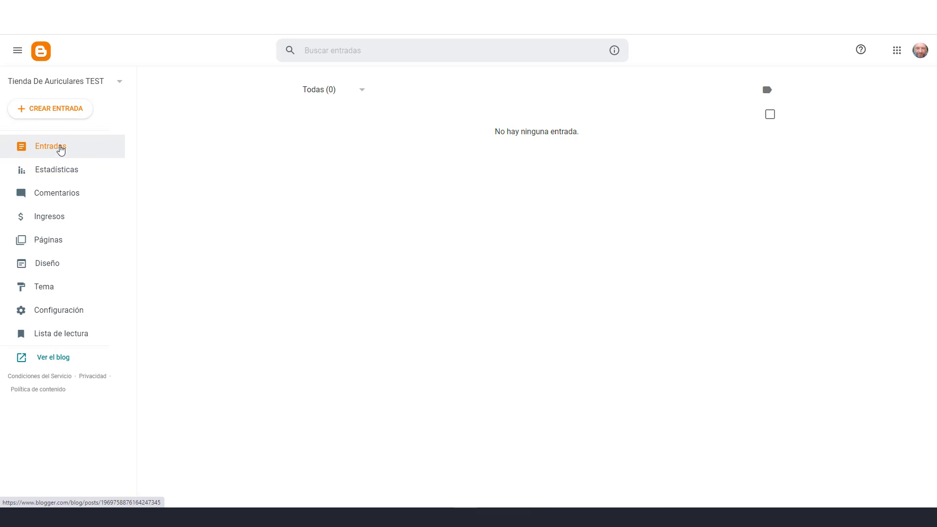
pyautogui.click(64, 111)
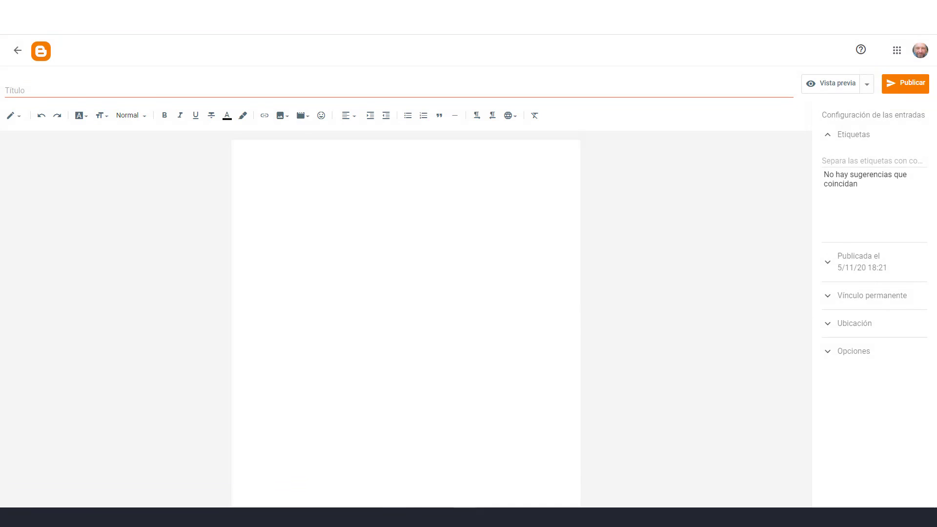
# Title the post 'Auriculares Cerrados Inalámbricos 6S' using the product name copied from Notepad
pyautogui.click(394, 517)
pyautogui.moveTo(160, 82); pyautogui.dragTo(15, 82)
pyautogui.hotkey('ctrl', 'c')
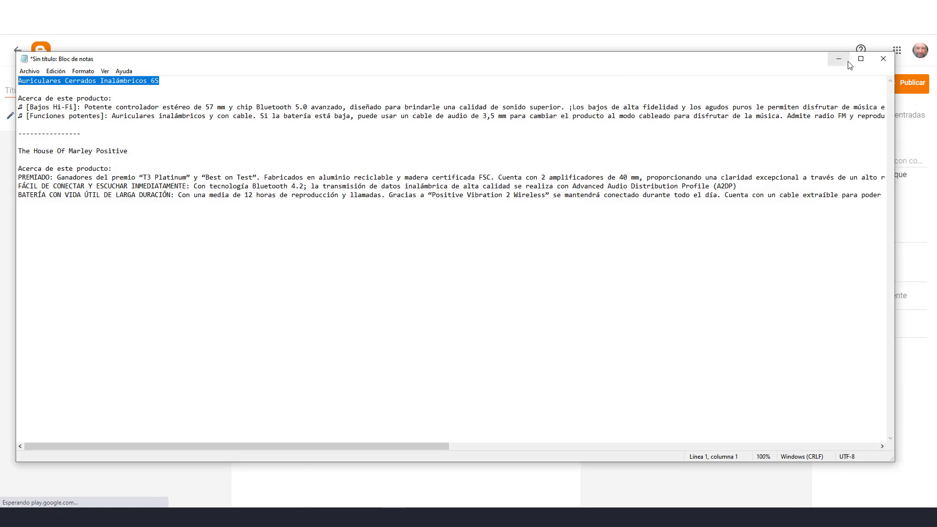
pyautogui.click(841, 59)
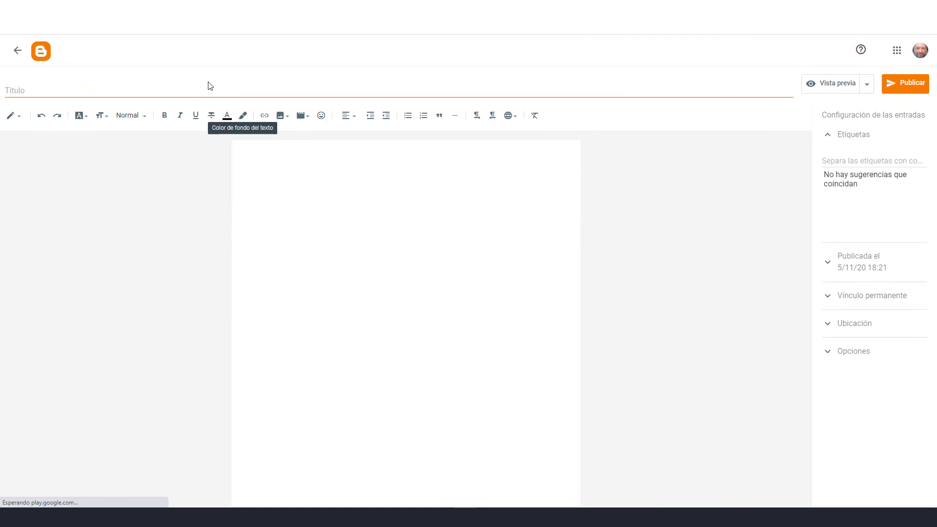
pyautogui.click(190, 89)
pyautogui.hotkey('ctrl', 'v')
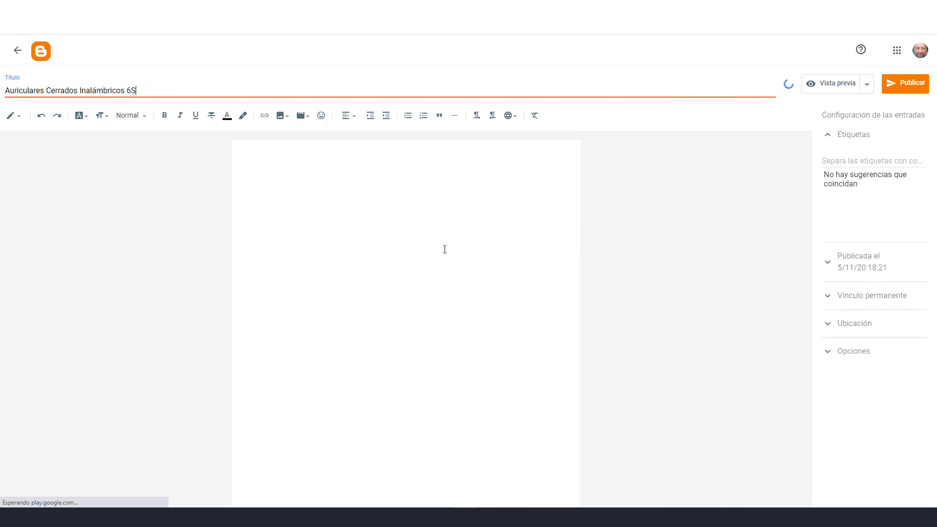
# Upload the headphones image file from the computer through Insertar imagen
pyautogui.click(404, 206)
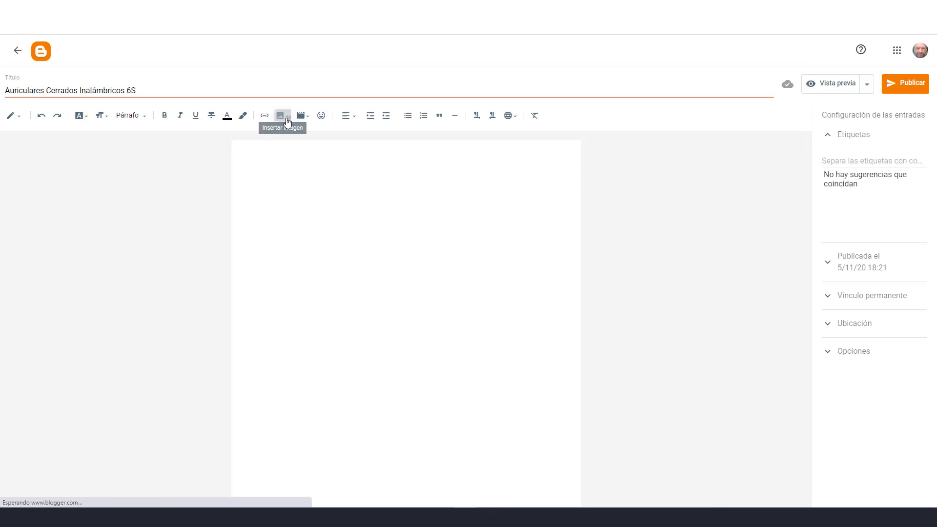
pyautogui.click(287, 122)
pyautogui.press('Escape')
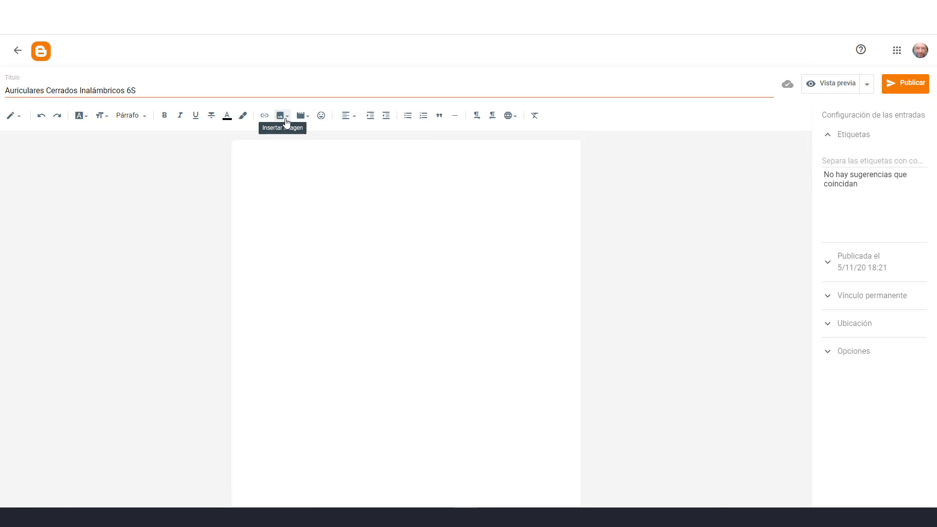
pyautogui.click(287, 121)
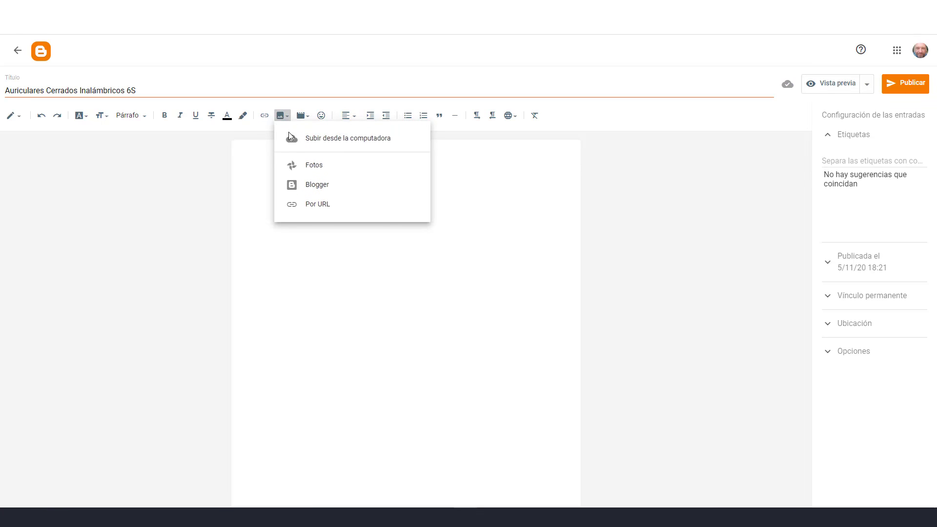
pyautogui.click(368, 143)
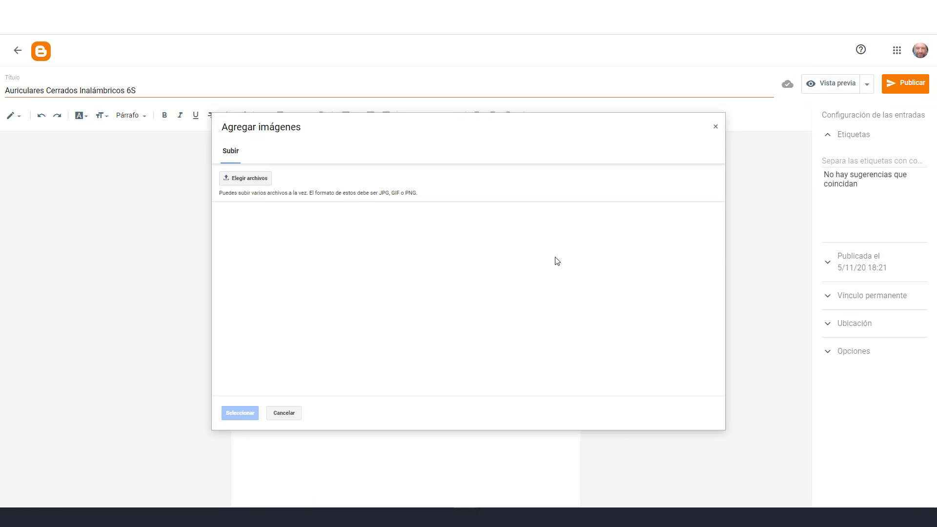
pyautogui.click(257, 185)
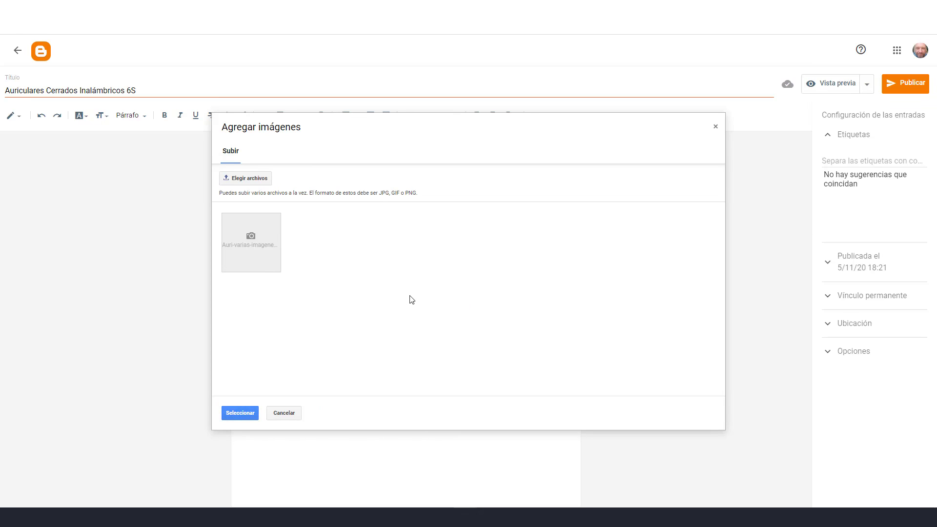
pyautogui.click(256, 259)
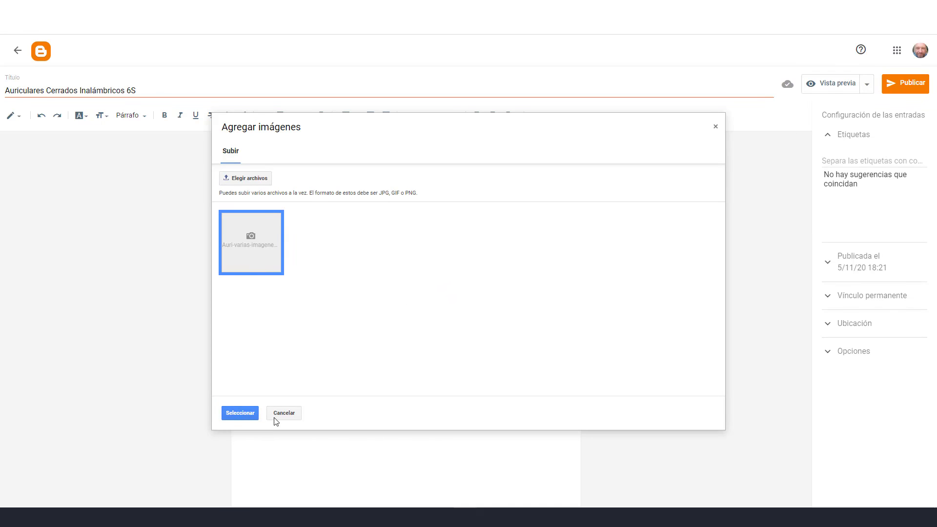
# Insert the uploaded animated headphones image into the post body, then return to the Notepad notes
pyautogui.click(245, 415)
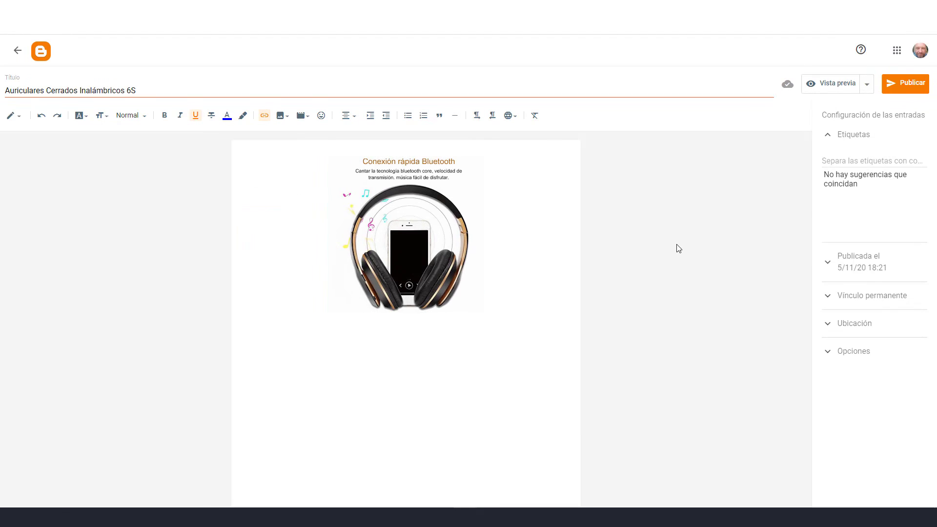
pyautogui.click(520, 316)
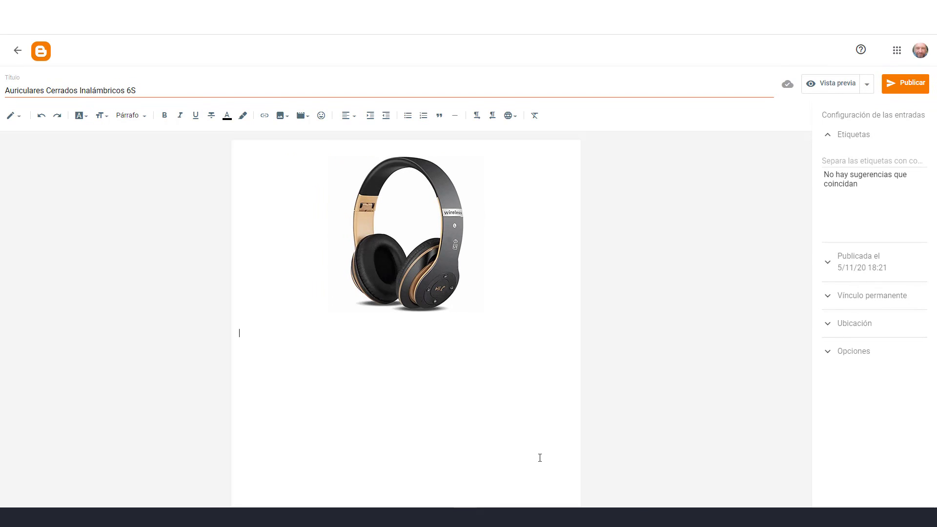
pyautogui.hotkey('alt', 'Tab')
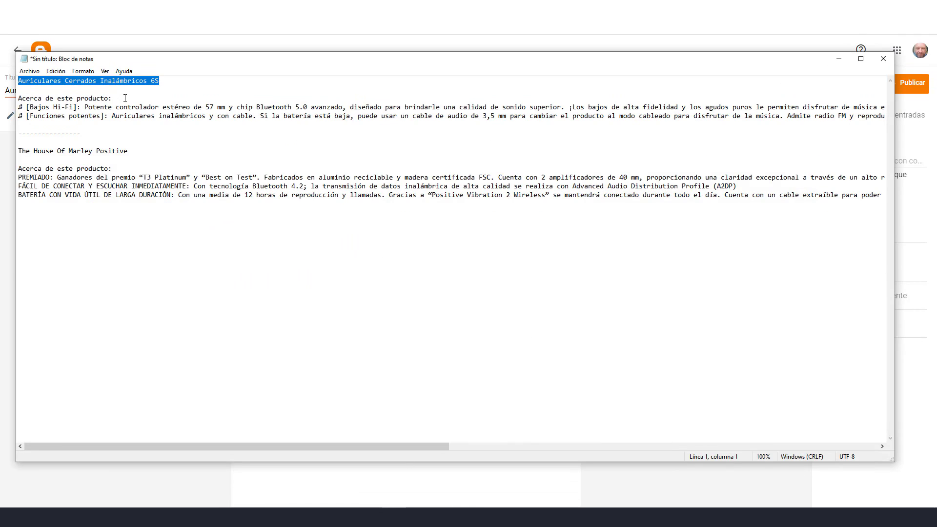
# Paste the Notepad product description under the image and bold 'Acerca de este producto:'
pyautogui.moveTo(20, 98); pyautogui.dragTo(892, 116)
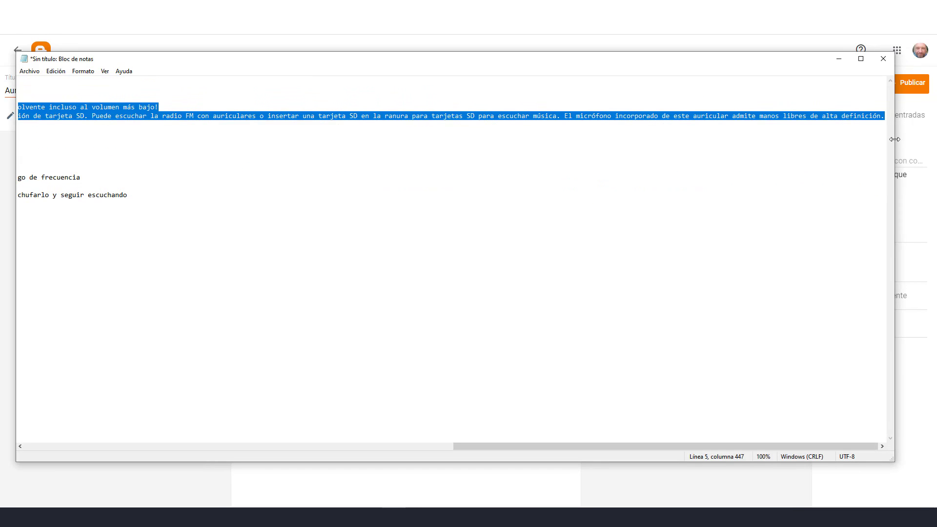
pyautogui.click(845, 56)
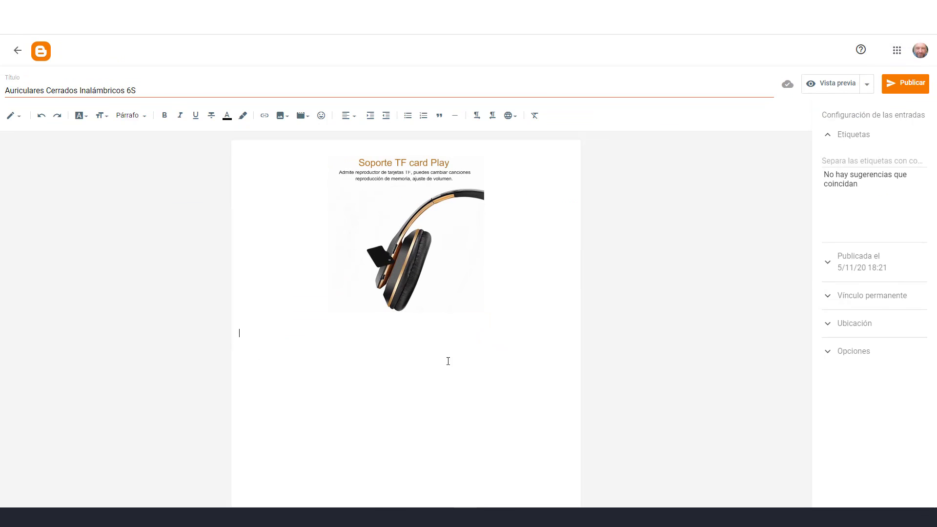
pyautogui.write('Acerca de este producto:  ♫ [Bajos Hi-Fi]: Potente controlador estéreo de 57 mm y chip Bluetooth 5.0 avanzado, diseñado para brindarle una calidad de sonido superior. ¡Los bajos de alta fidelidad y los agudos puros le permiten disfrutar de música envolvente incluso al volumen más bajo!  ♫ [Funciones potentes]: Auriculares inalámbricos y con cable. Si la batería está baja, puede usar un cable de audio de 3,5 mm para cambiar el producto al modo cableado para disfrutar de la música. Admite radio FM y reproducción de tarjeta SD. Puede escuchar la radio FM con auriculares o insertar una tarjeta SD en la ranura para tarjetas SD para escuchar música. El micrófono incorporado de este auricular admite manos libres de alta definición.')
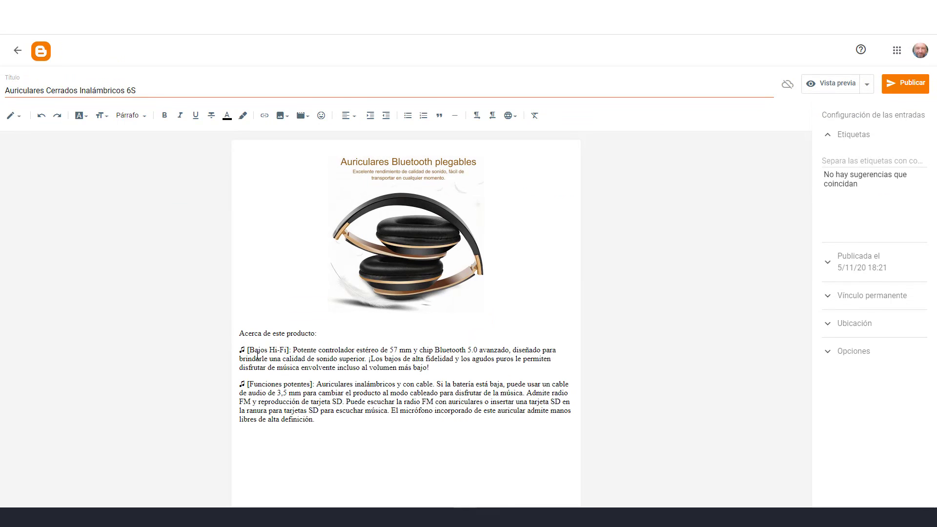
pyautogui.moveTo(322, 333); pyautogui.dragTo(241, 331)
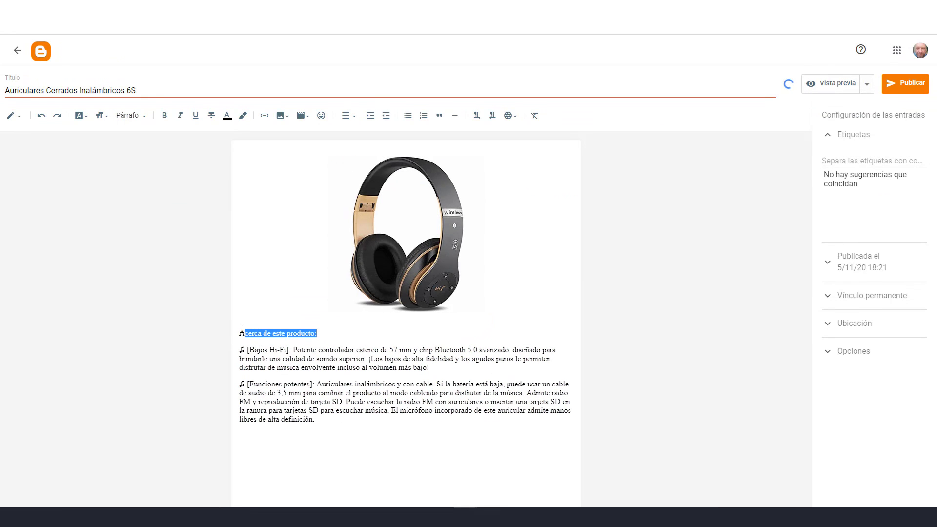
pyautogui.click(165, 116)
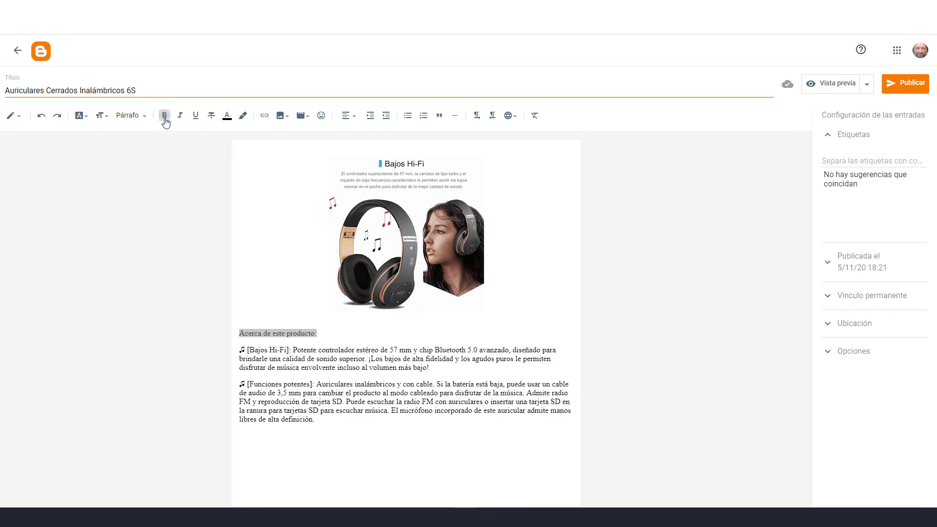
pyautogui.click(347, 430)
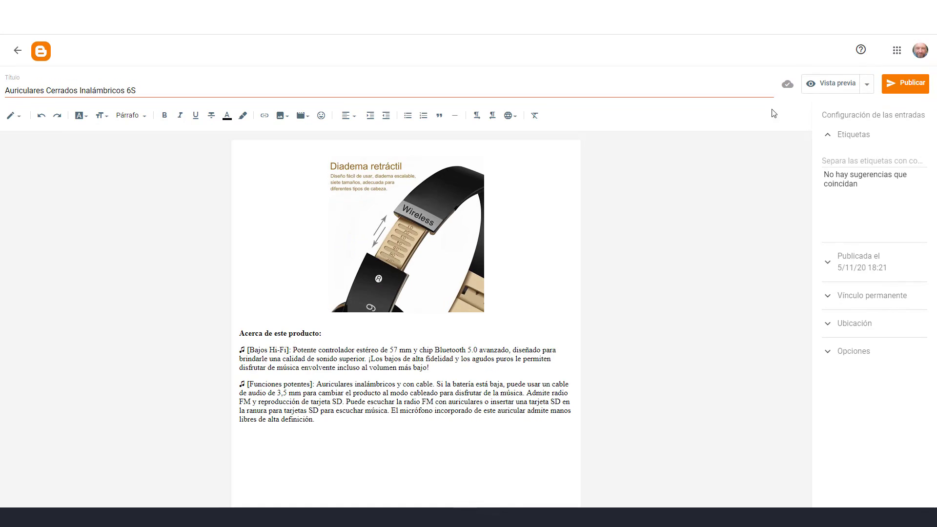
# Publish the 6S post, view it live, select its URL, and return to the posts list
pyautogui.click(911, 88)
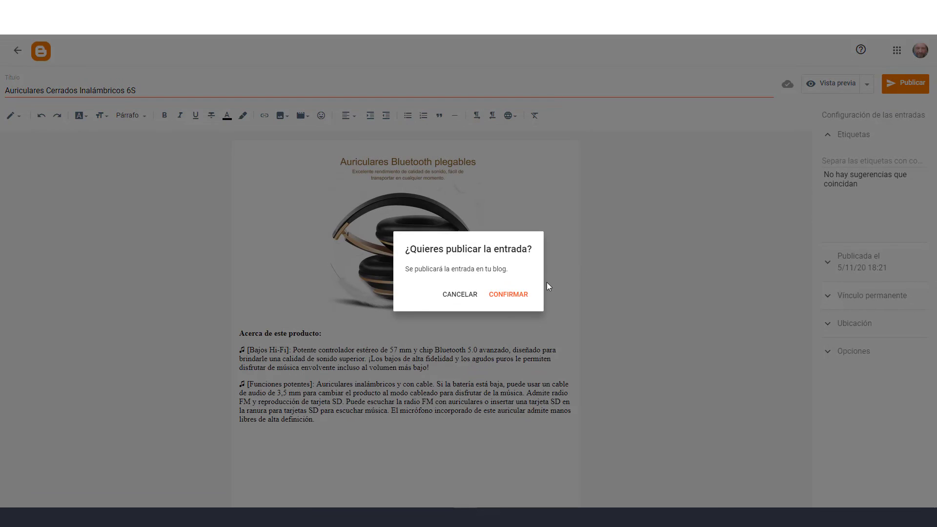
pyautogui.click(505, 296)
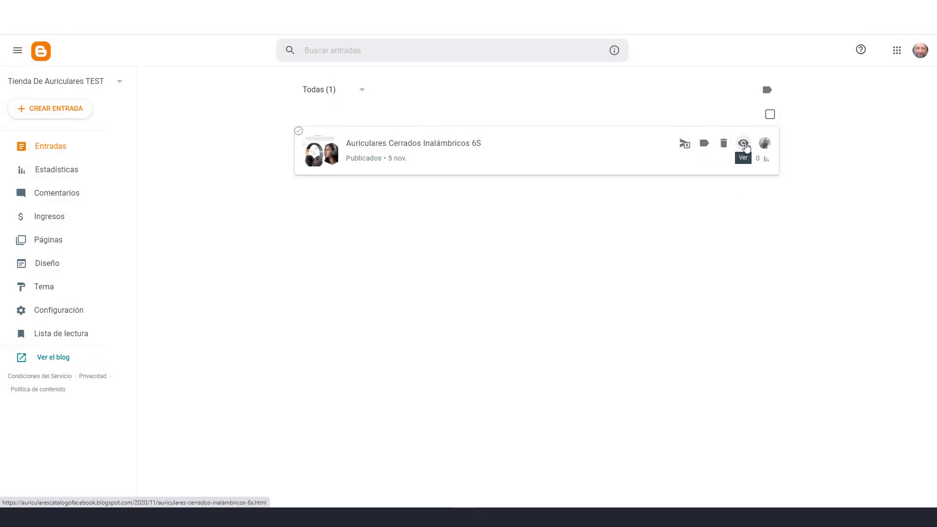
pyautogui.click(743, 144)
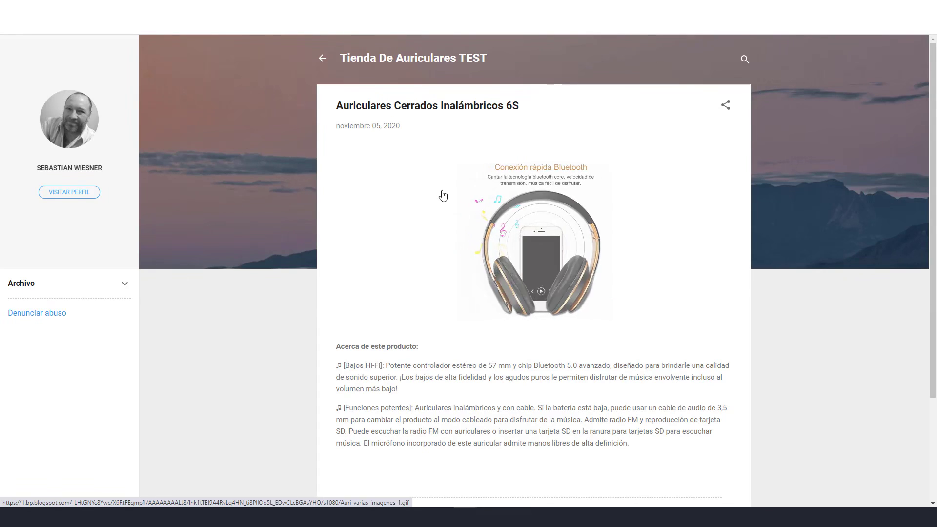
pyautogui.click(381, 26)
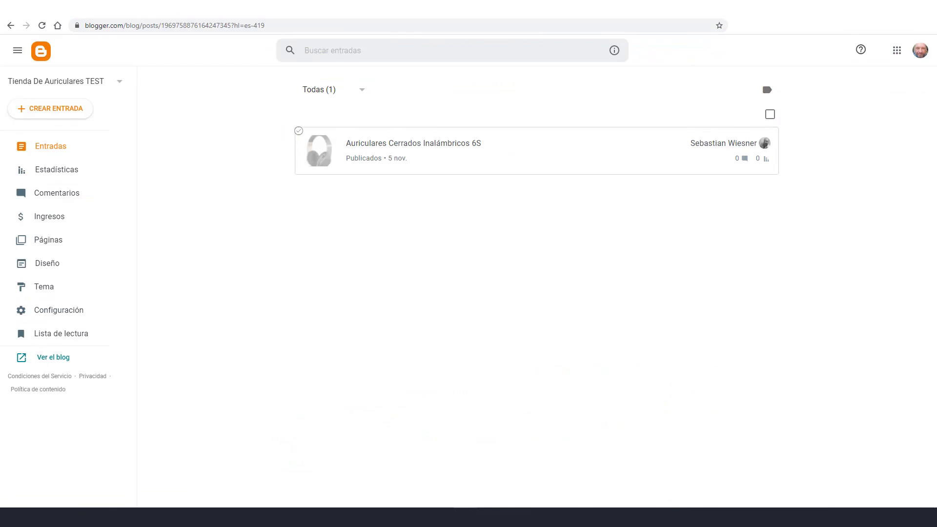
pyautogui.click(693, 9)
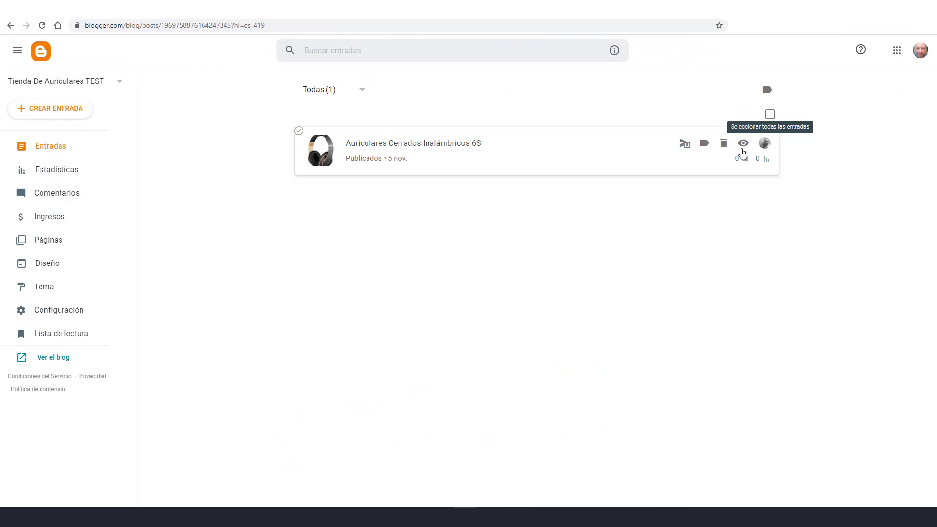
# Create a second post titled 'The House Of Marley Positive' from the Notepad product name
pyautogui.click(69, 109)
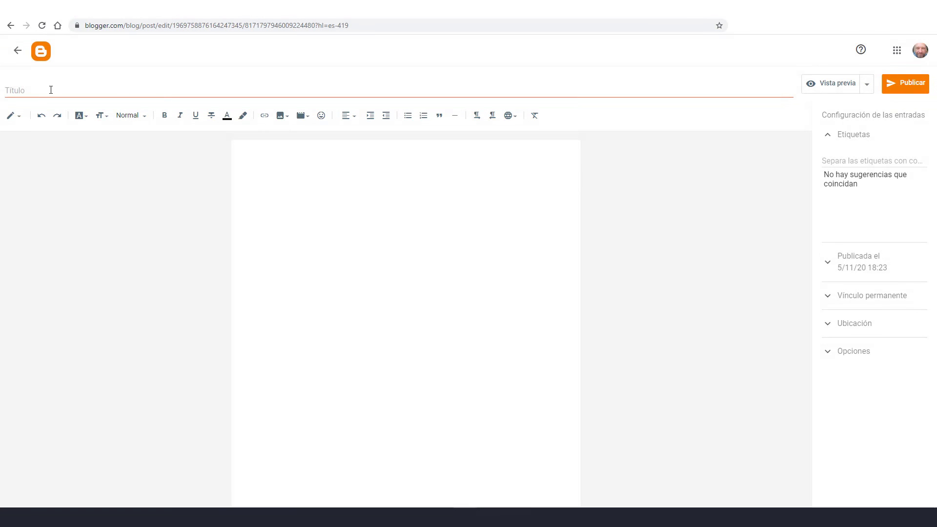
pyautogui.click(50, 88)
pyautogui.hotkey('alt', 'Tab')
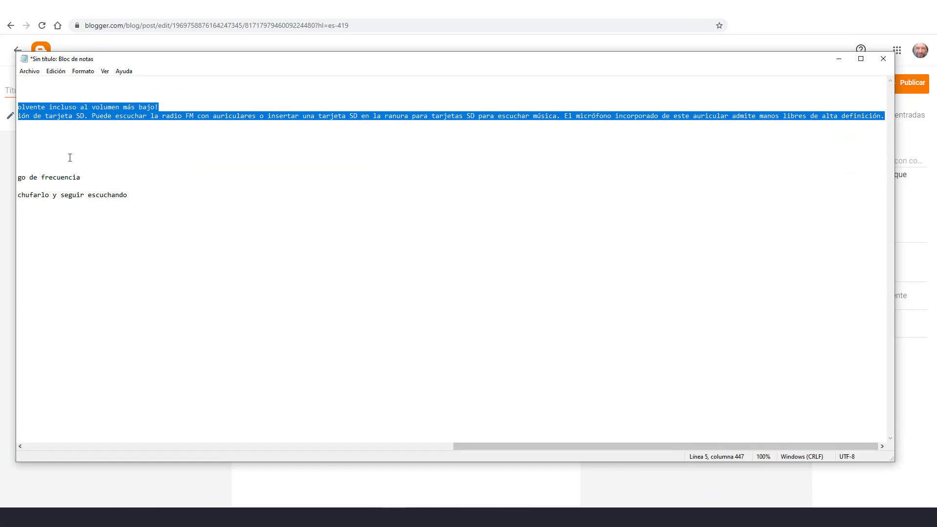
pyautogui.moveTo(535, 445); pyautogui.dragTo(1, 424)
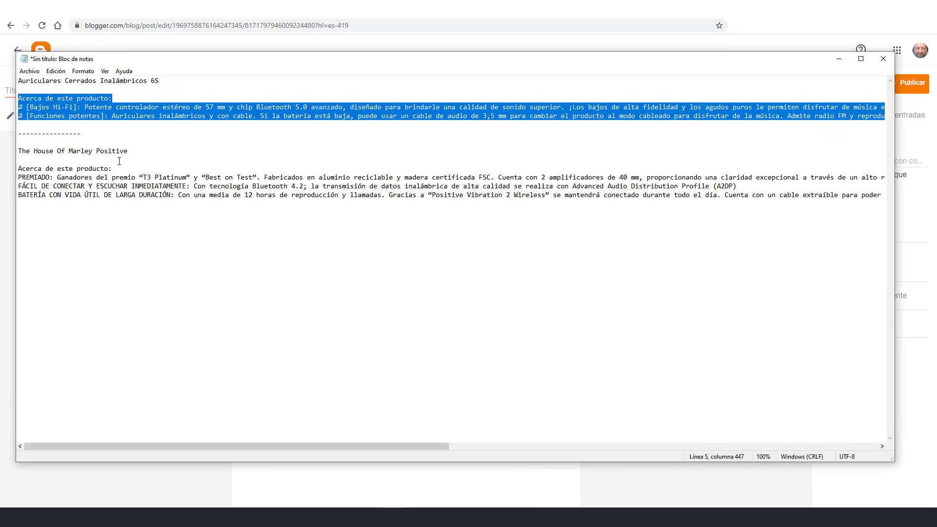
pyautogui.moveTo(154, 147); pyautogui.dragTo(20, 154)
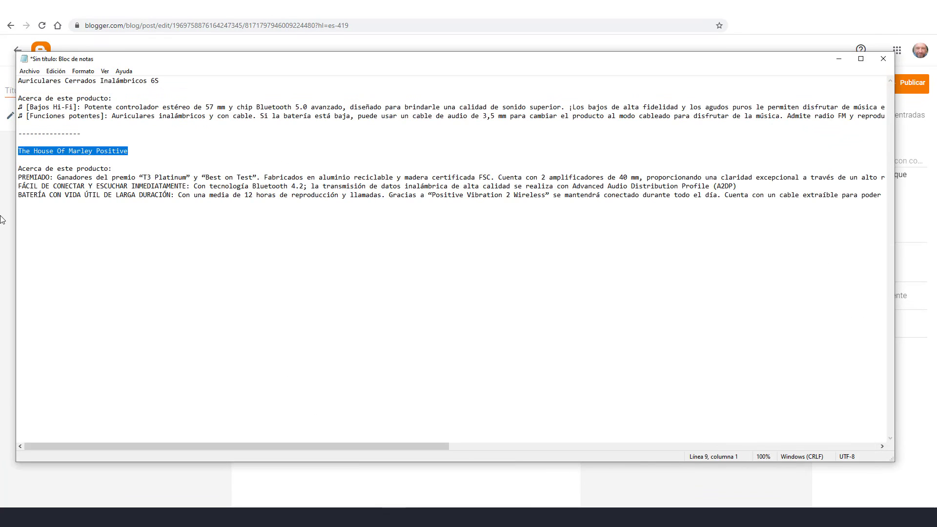
pyautogui.hotkey('alt', 'Tab')
pyautogui.write('The House Of Marley Positive')
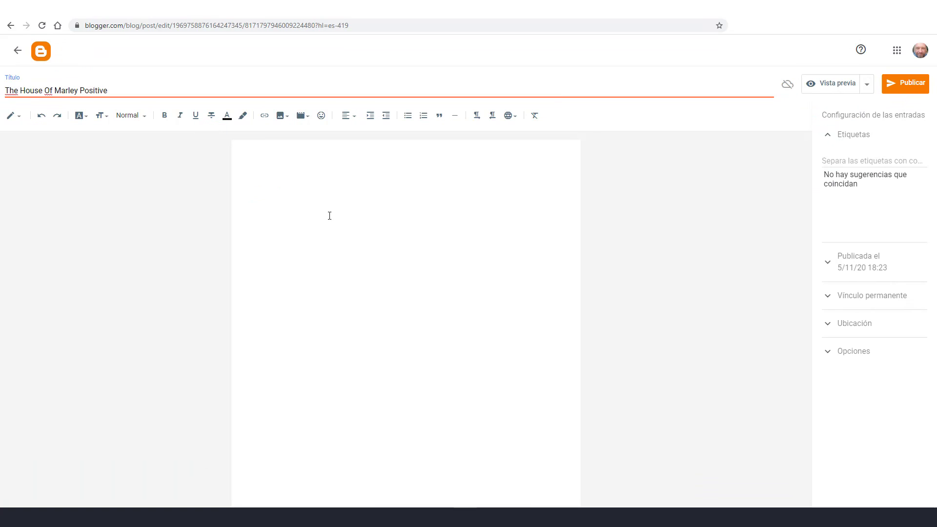
pyautogui.click(682, 225)
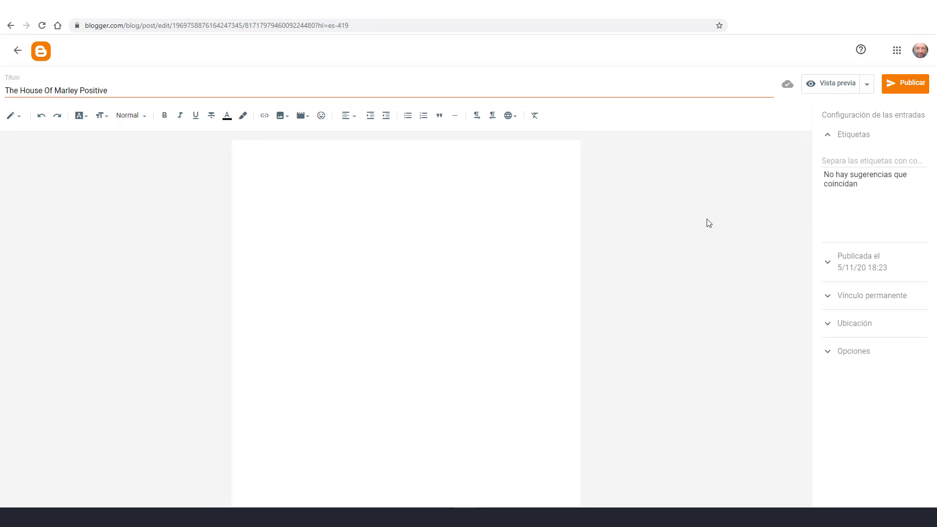
# Upload auri blue 2.gif from the computer and insert it at the top of the post body
pyautogui.click(281, 117)
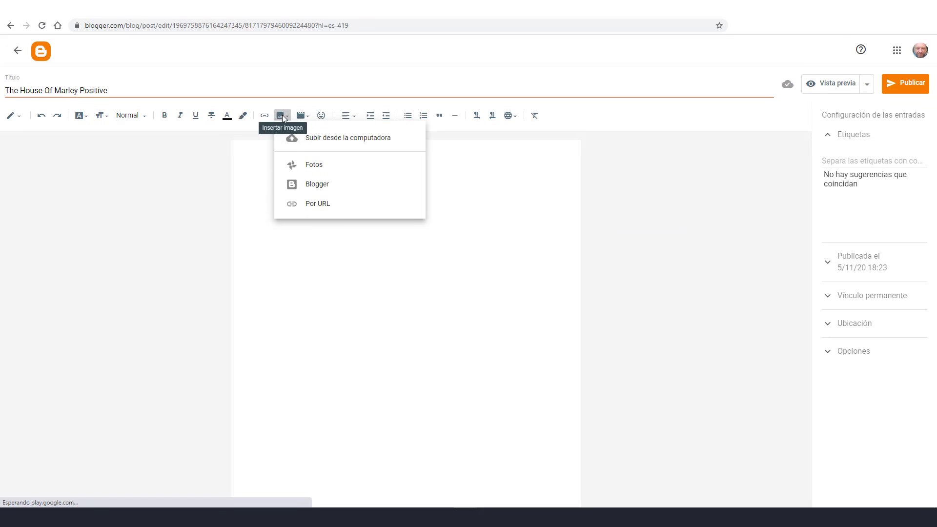
pyautogui.click(374, 145)
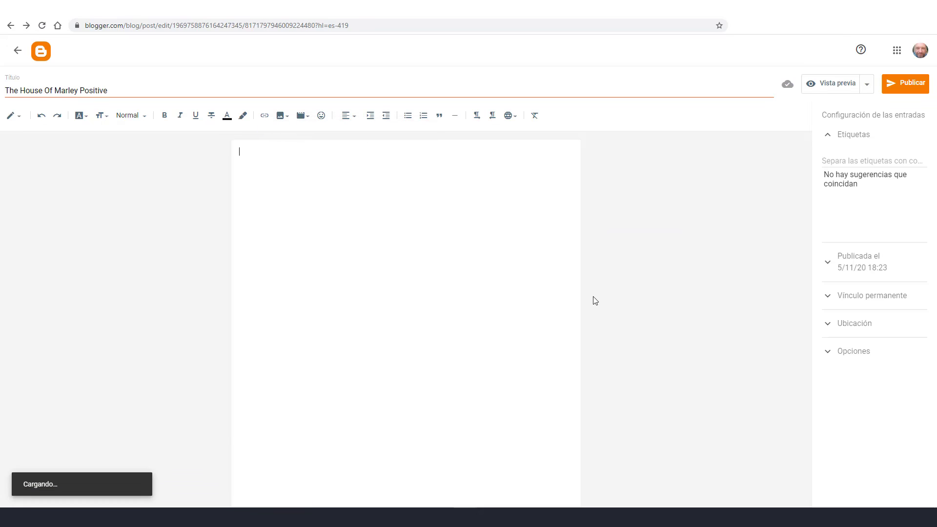
pyautogui.click(242, 180)
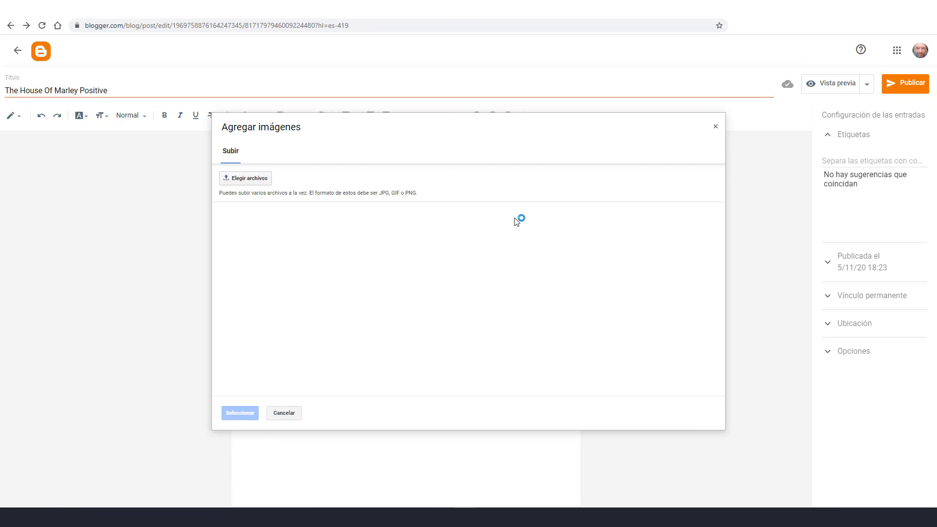
pyautogui.scroll(2, 429, 166)
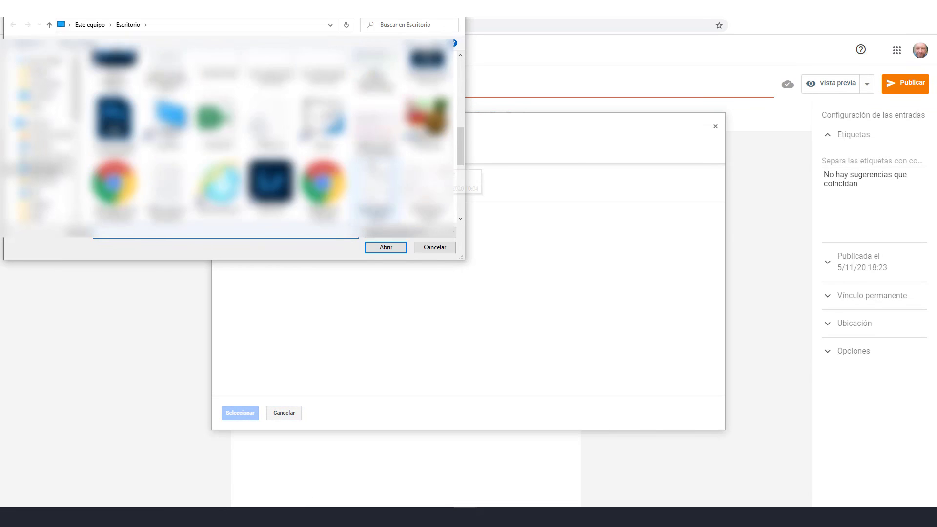
pyautogui.scroll(-3, 430, 166)
pyautogui.click(270, 166)
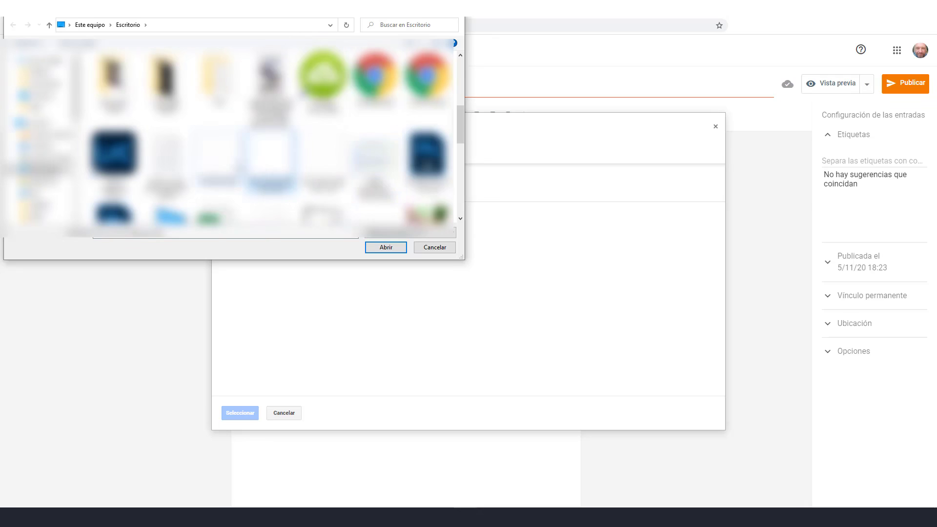
pyautogui.click(386, 247)
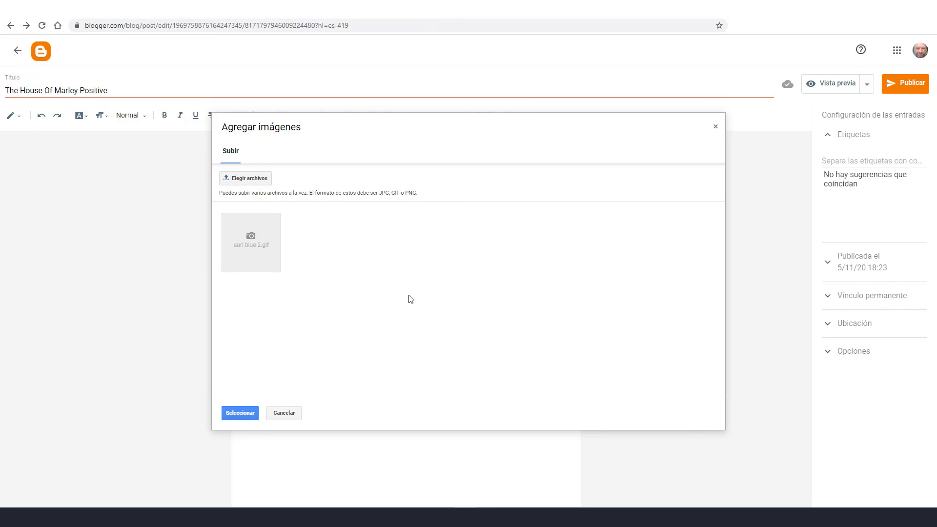
pyautogui.click(248, 418)
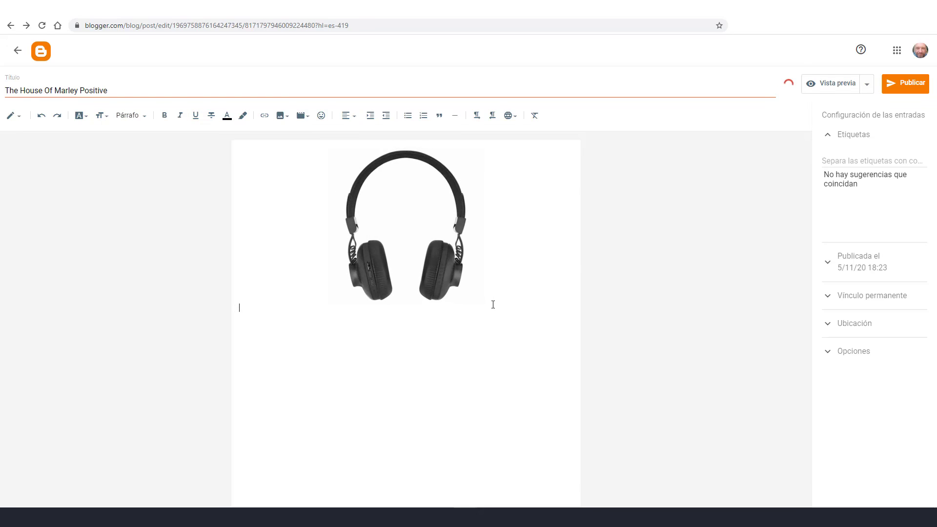
# Copy the House Of Marley product description from Notepad and paste it below the image
pyautogui.hotkey('alt', 'Tab')
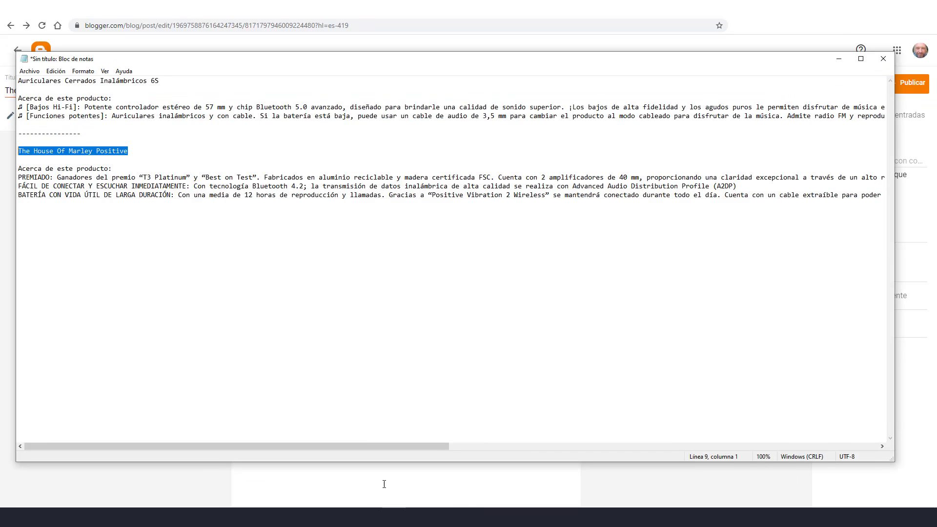
pyautogui.moveTo(18, 169); pyautogui.dragTo(893, 192)
pyautogui.hotkey('ctrl', 'c')
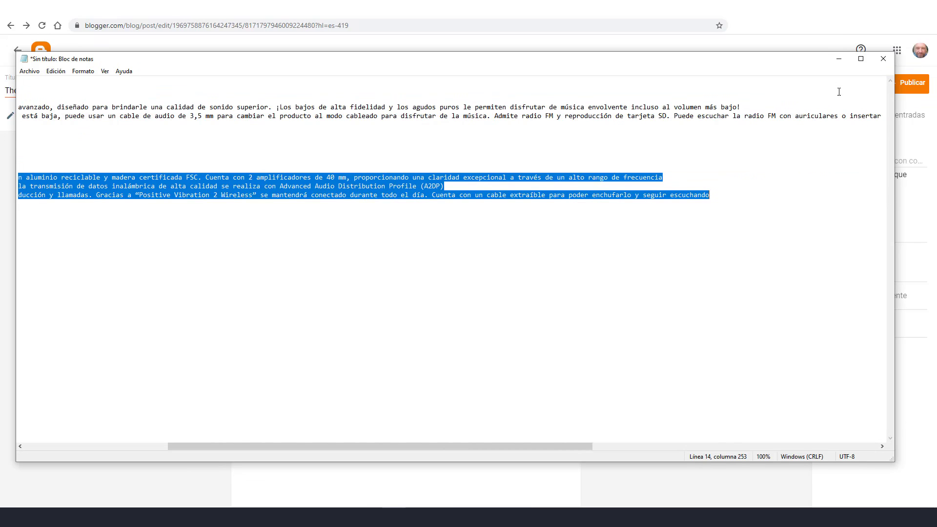
pyautogui.click(839, 59)
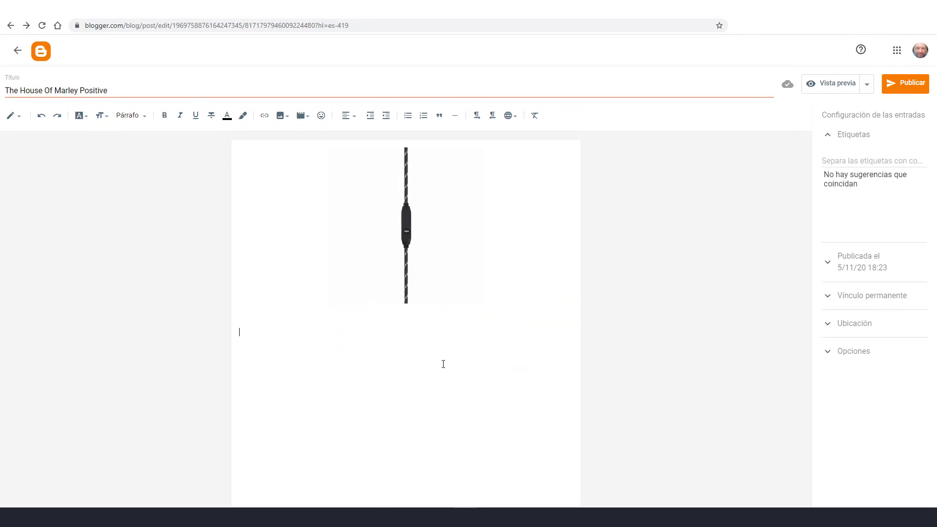
pyautogui.hotkey('ctrl', 'v')
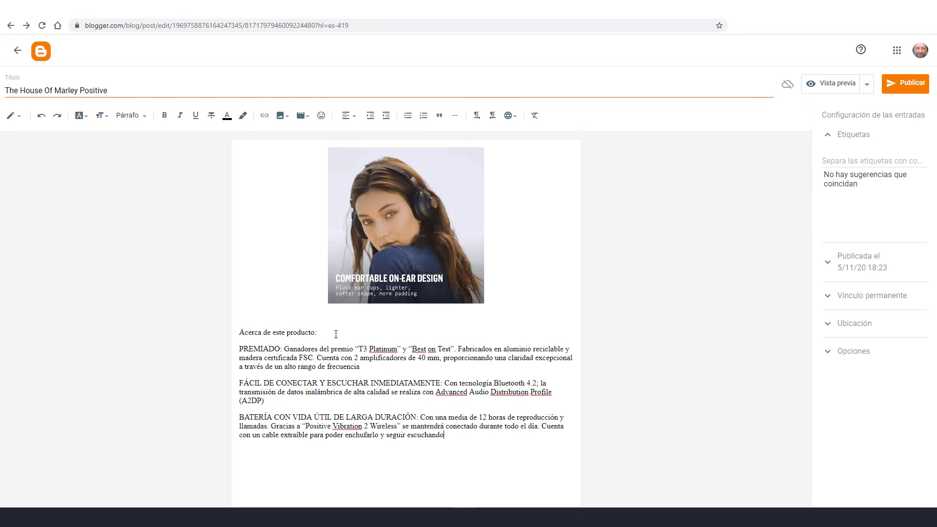
# Bold the 'Acerca de este producto:' heading and publish the post
pyautogui.moveTo(317, 332); pyautogui.dragTo(229, 338)
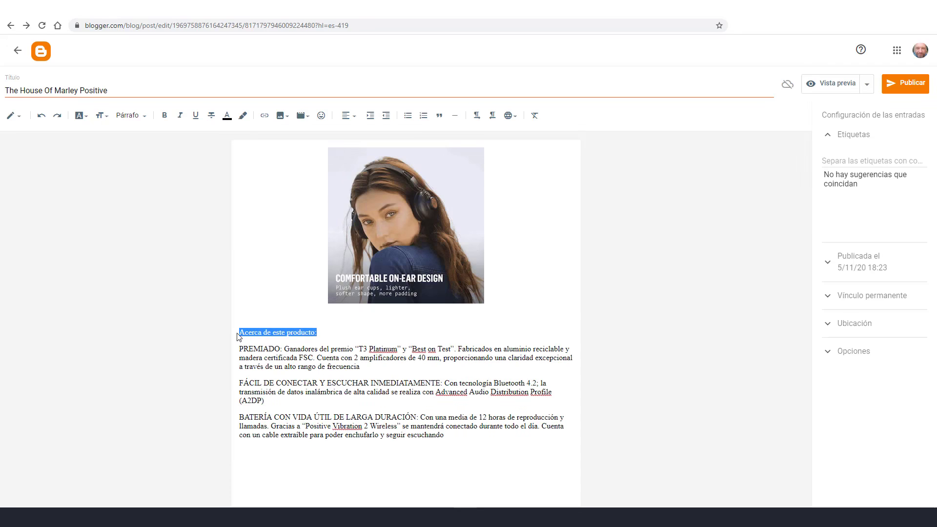
pyautogui.click(164, 115)
pyautogui.click(443, 383)
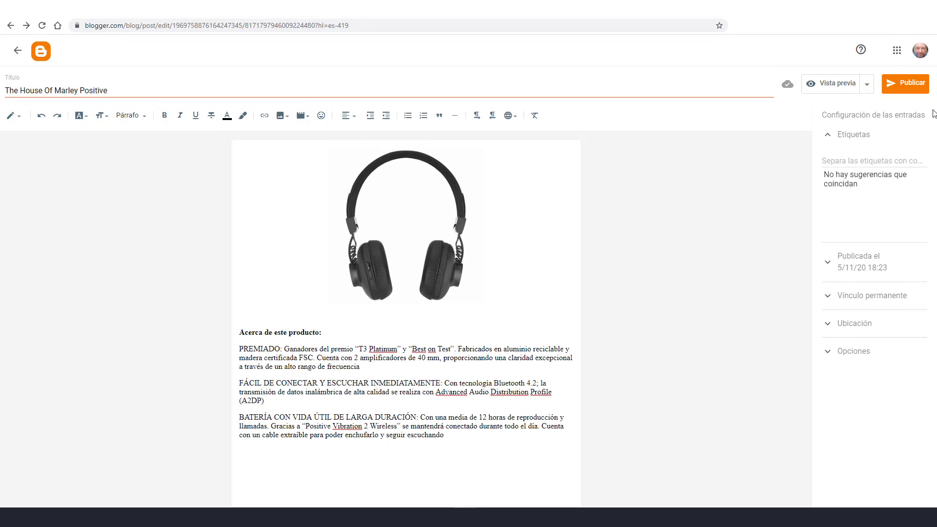
pyautogui.click(912, 84)
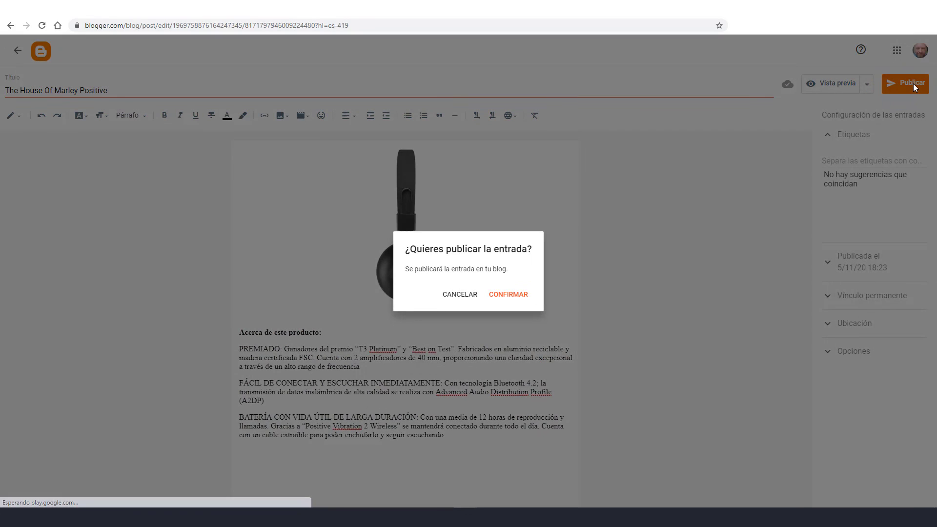
pyautogui.click(527, 295)
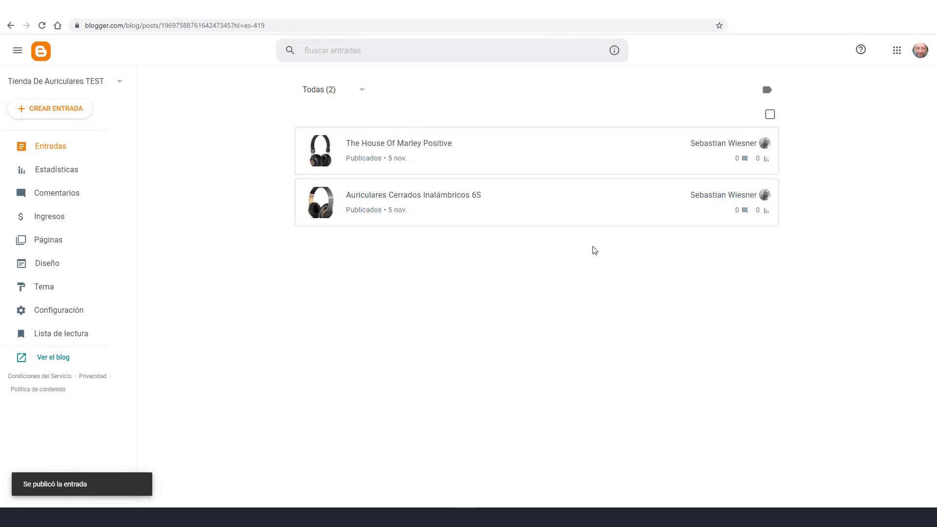
# View the published 'The House Of Marley Positive' post from the Blogger post list
pyautogui.moveTo(339, 157)
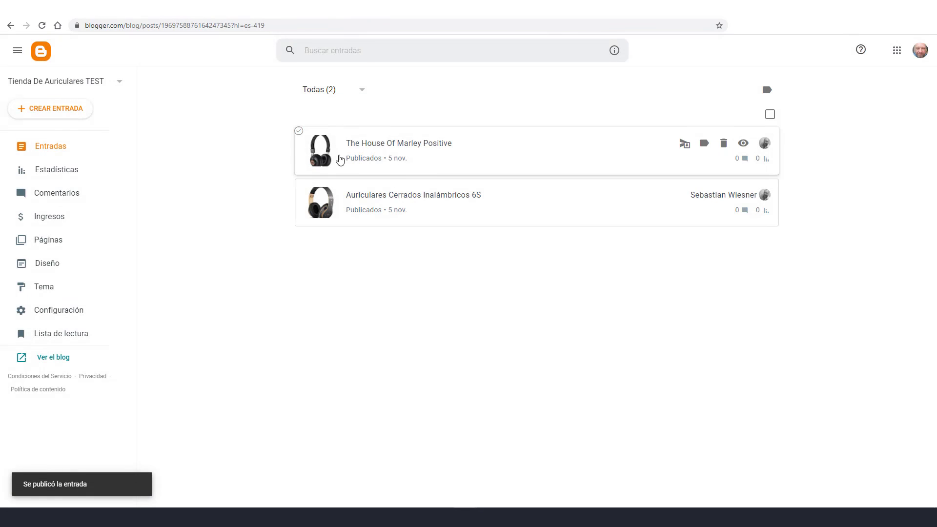
pyautogui.click(744, 144)
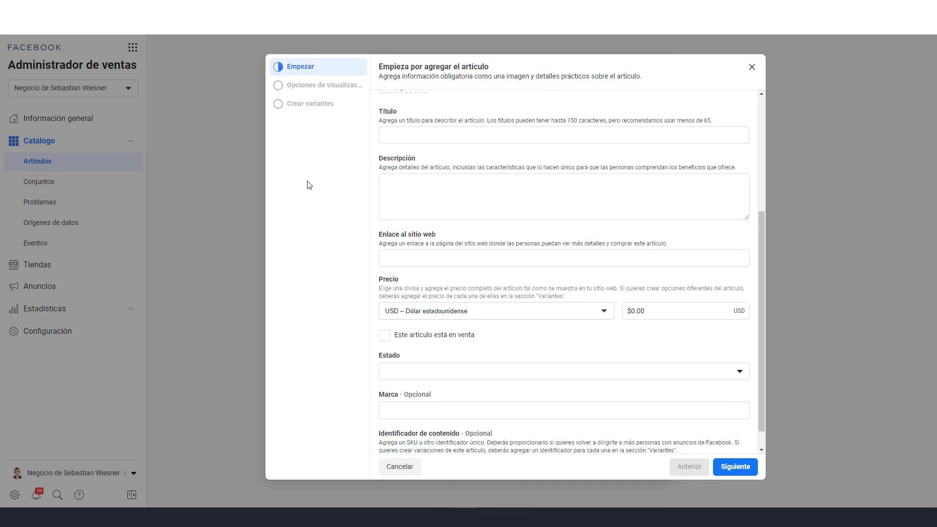
pyautogui.scroll(4, 636, 236)
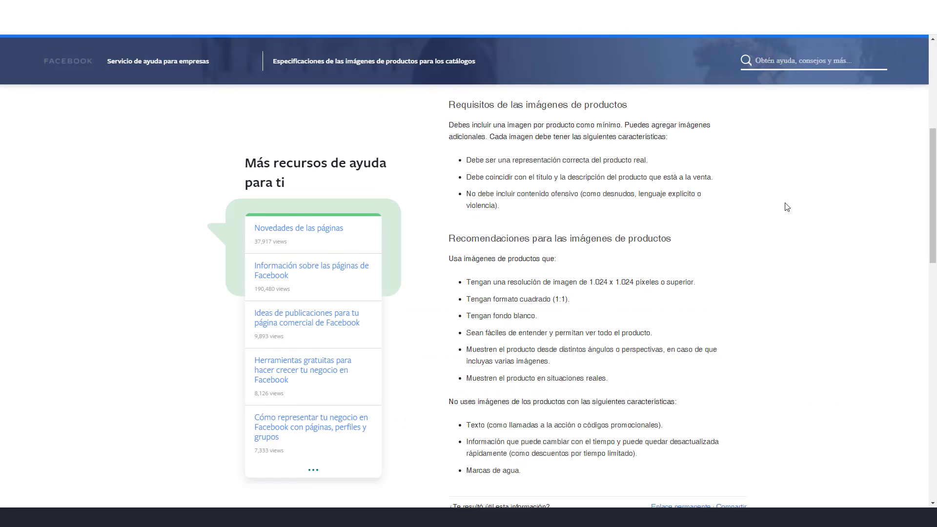
# Scroll through the catalogue image specifications article, including the image traits to avoid
pyautogui.scroll(3, 787, 207)
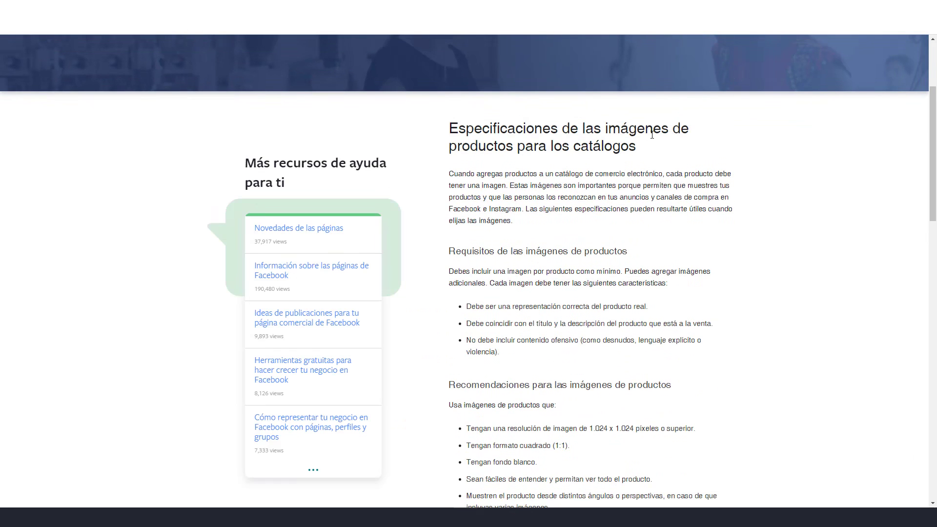
pyautogui.scroll(-2, 681, 210)
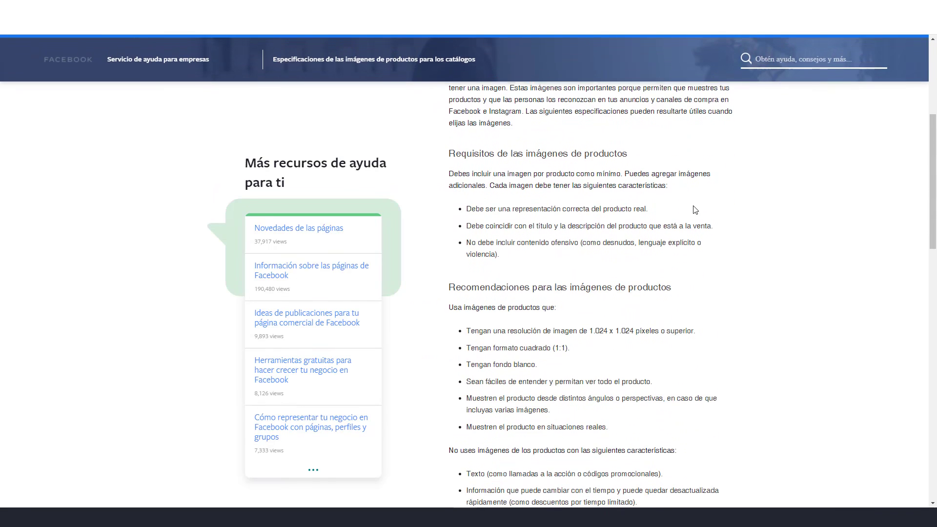
pyautogui.scroll(-1, 681, 281)
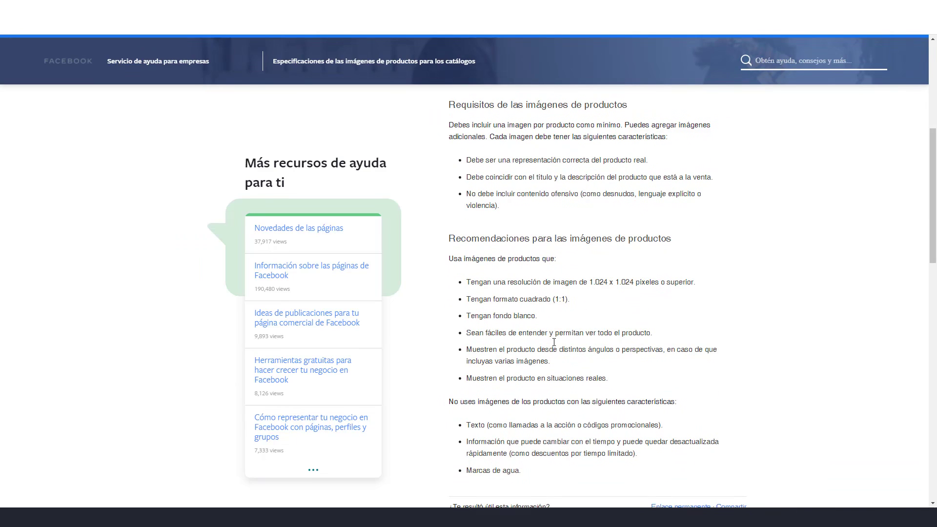
pyautogui.scroll(-1, 633, 377)
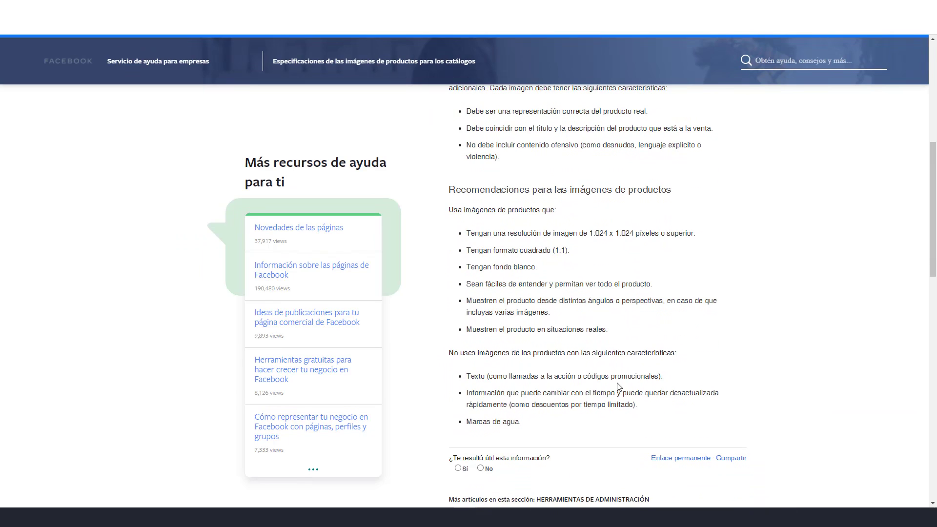
pyautogui.scroll(1, 672, 390)
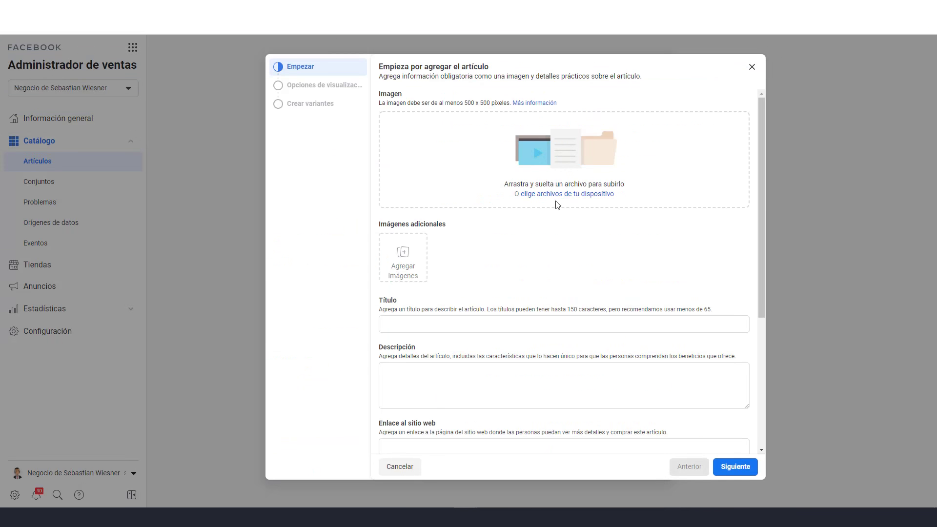
# Upload the headphone photo 1.png as the catalog item's image
pyautogui.click(557, 193)
pyautogui.scroll(-2, 274, 136)
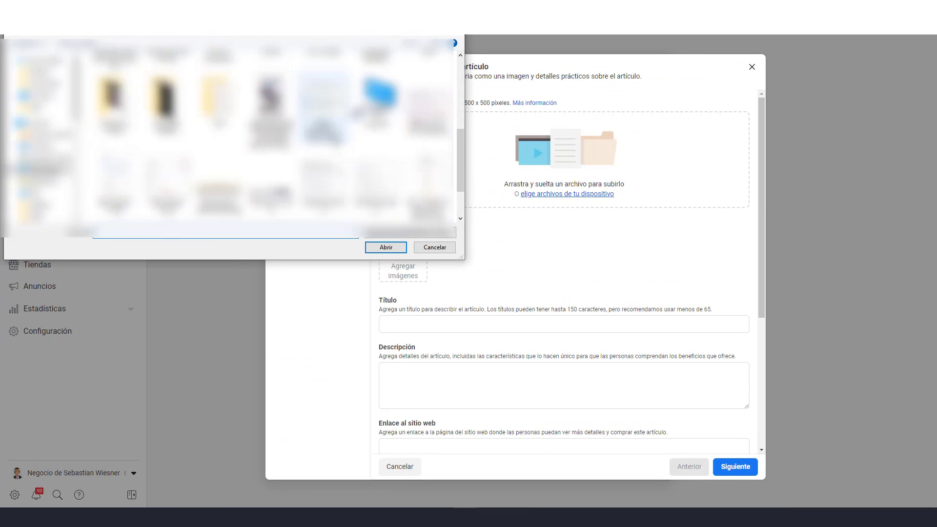
pyautogui.scroll(2, 271, 146)
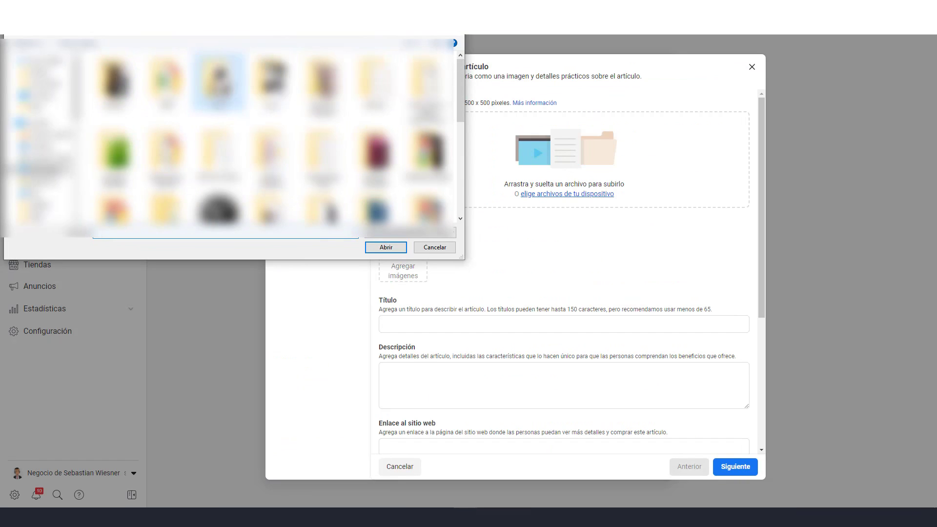
pyautogui.doubleClick(218, 80)
pyautogui.click(115, 81)
pyautogui.click(387, 247)
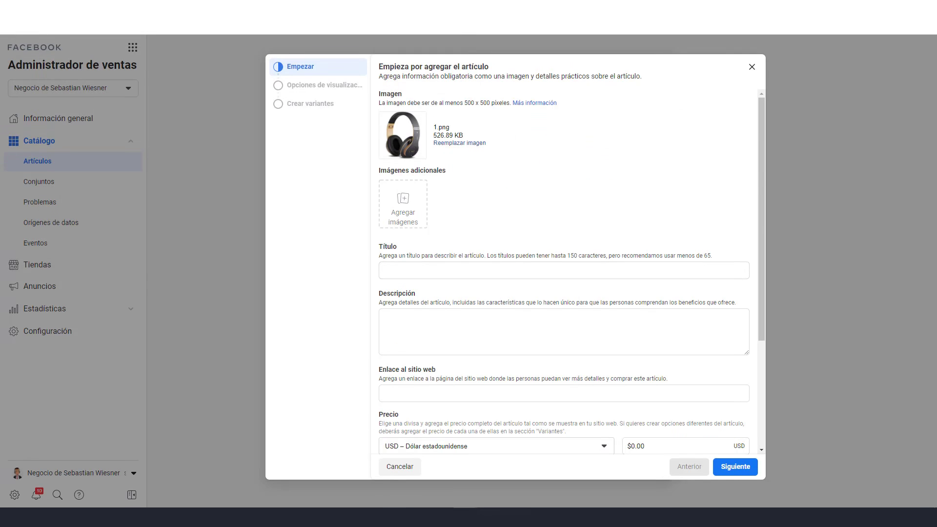
# Paste 'Auriculares Cerrados Inalámbricos 6S' from Notepad as the item title
pyautogui.click(394, 517)
pyautogui.moveTo(237, 446); pyautogui.dragTo(82, 436)
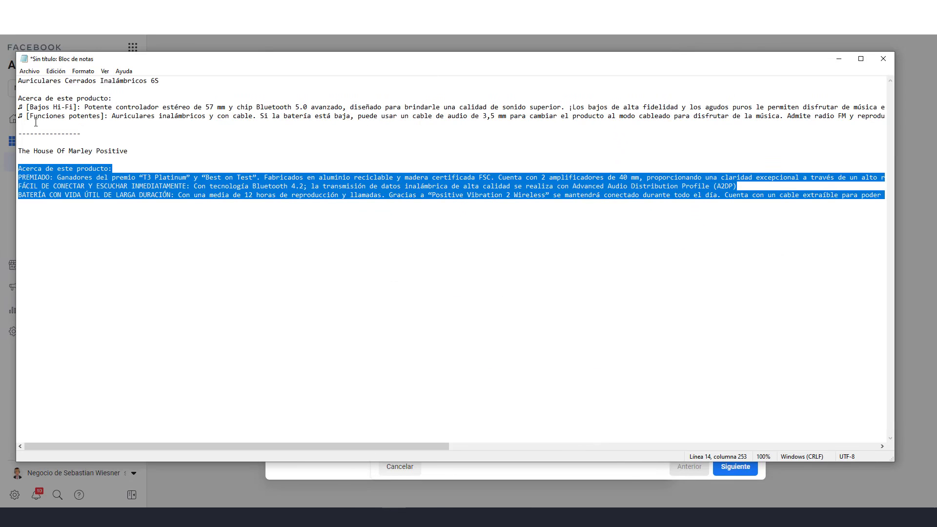
pyautogui.moveTo(160, 80); pyautogui.dragTo(8, 85)
pyautogui.hotkey('ctrl', 'c')
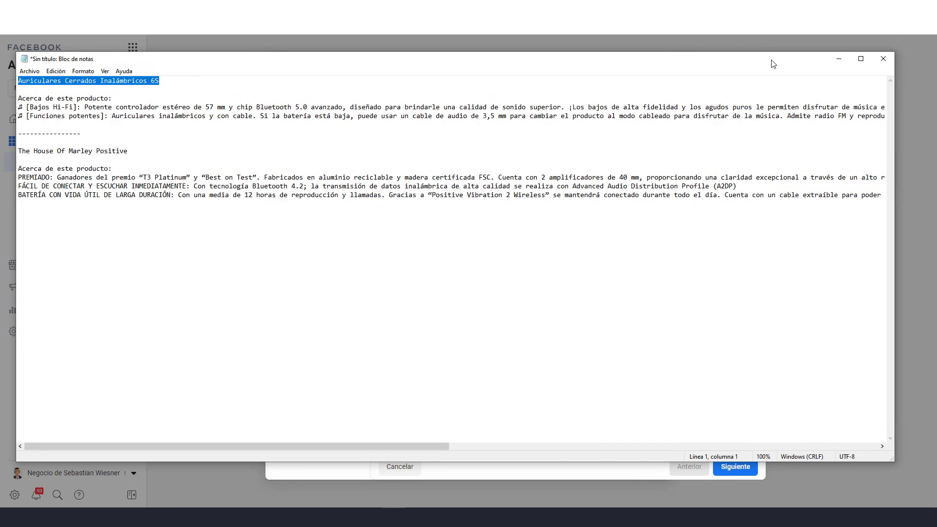
pyautogui.click(842, 57)
pyautogui.click(410, 266)
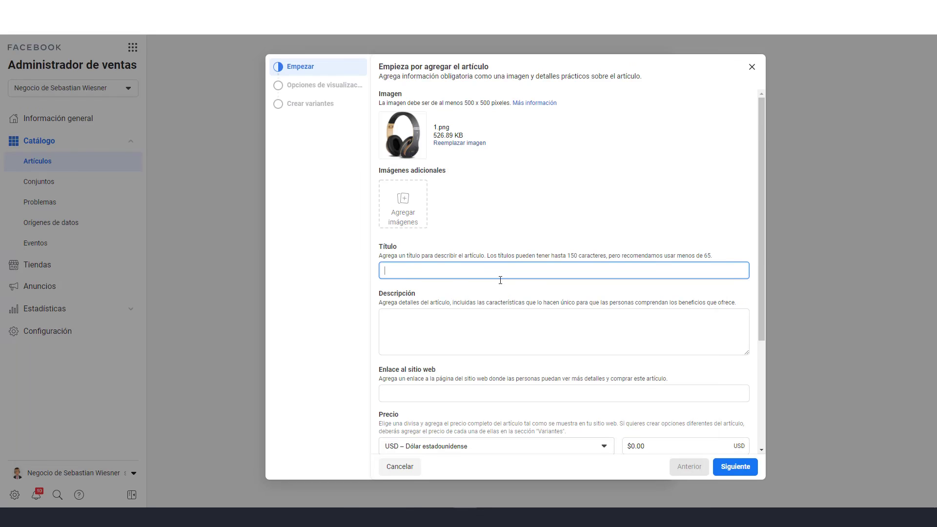
pyautogui.hotkey('ctrl', 'v')
# Paste the 6S product description paragraphs from Notepad into the item description
pyautogui.click(496, 340)
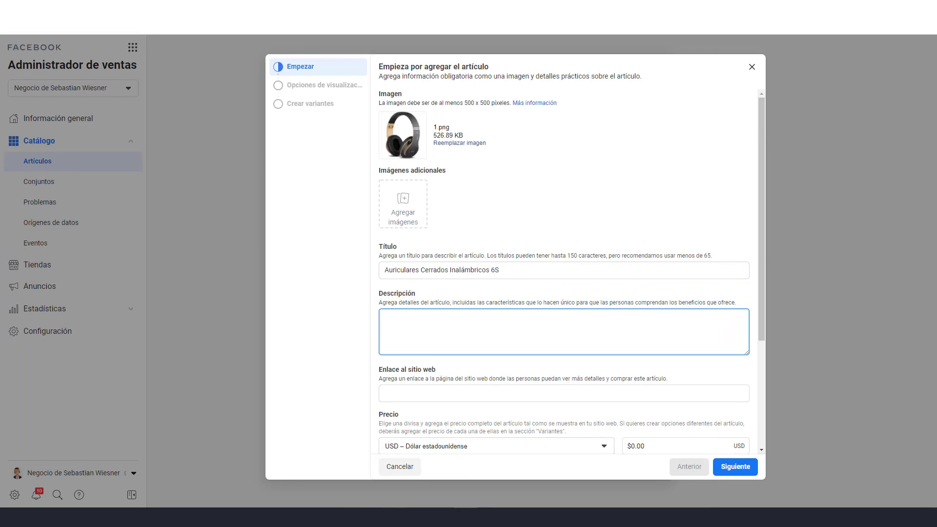
pyautogui.hotkey('alt', 'Tab')
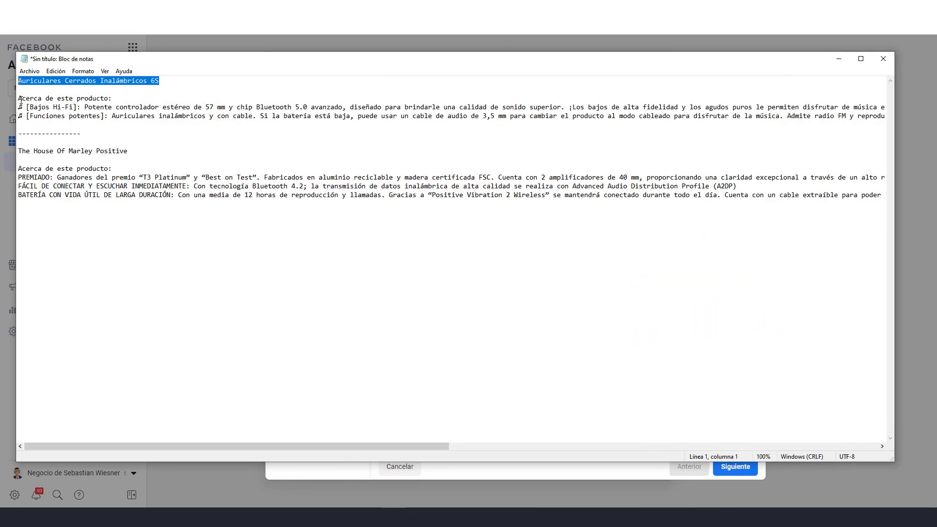
pyautogui.moveTo(18, 99); pyautogui.dragTo(889, 117)
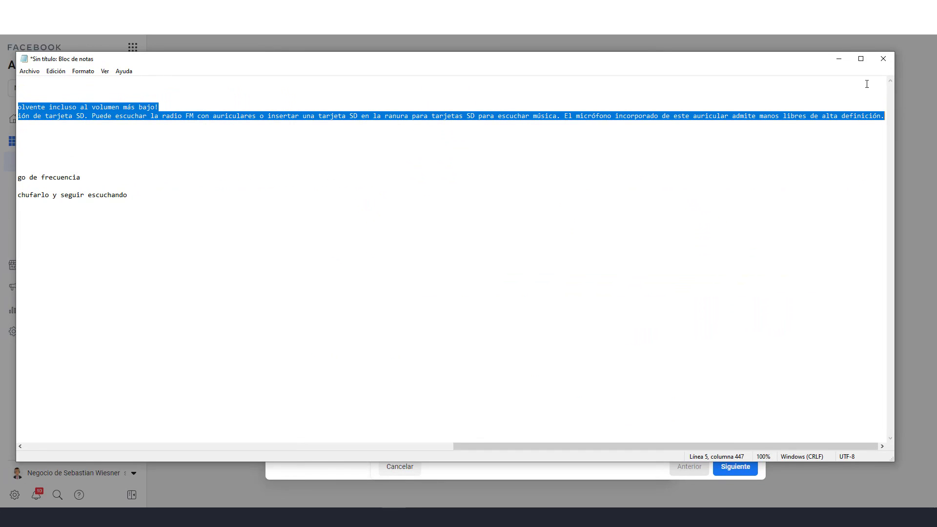
pyautogui.click(839, 59)
pyautogui.click(454, 322)
pyautogui.hotkey('ctrl', 'v')
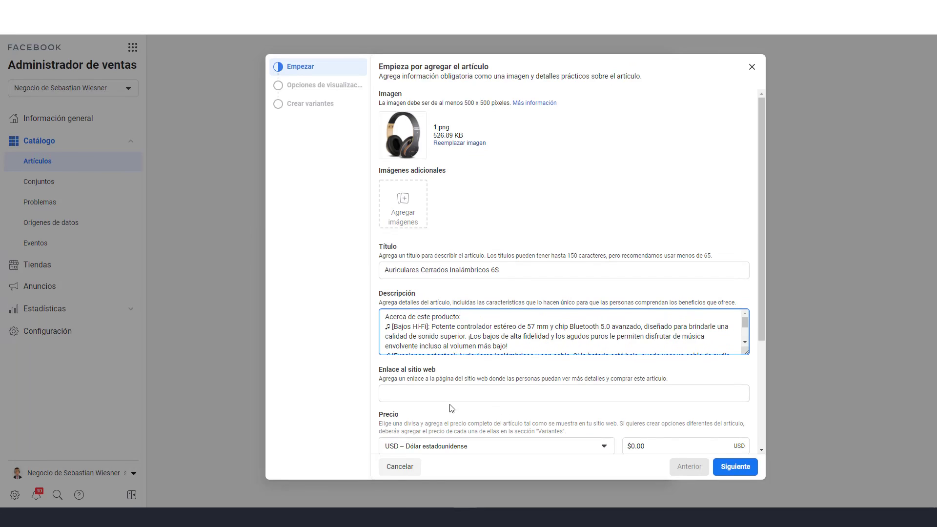
pyautogui.click(450, 394)
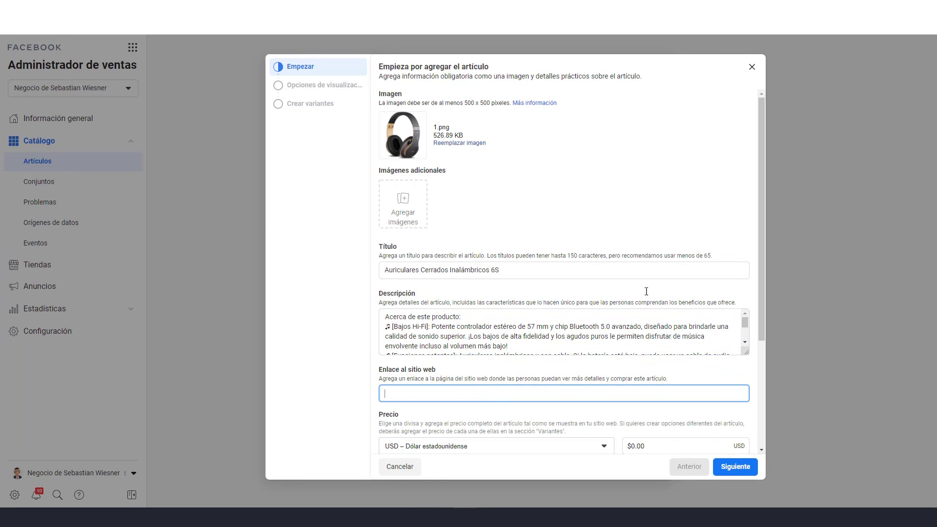
# Paste the 6S blog post address (…auriculares-cerrados-inalambricos-6s.html) into the item's website link
pyautogui.hotkey('ctrl', 'Tab')
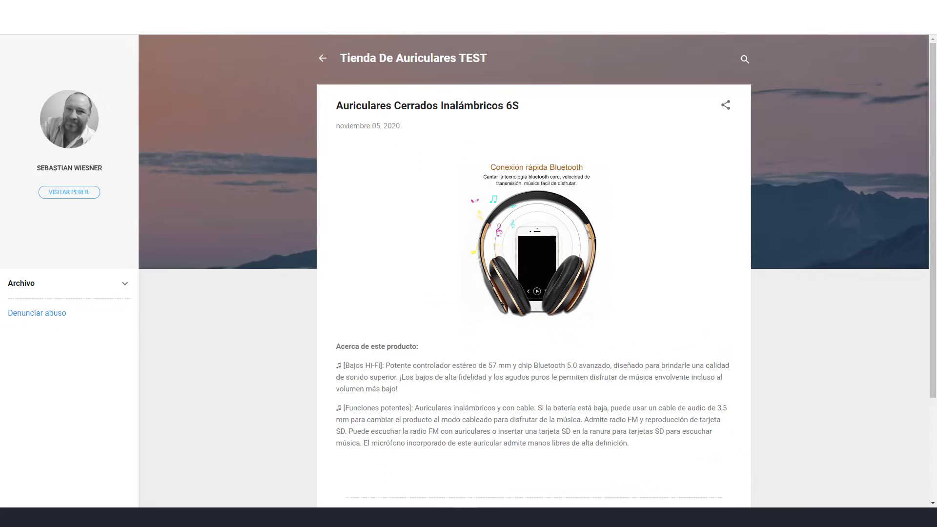
pyautogui.click(396, 26)
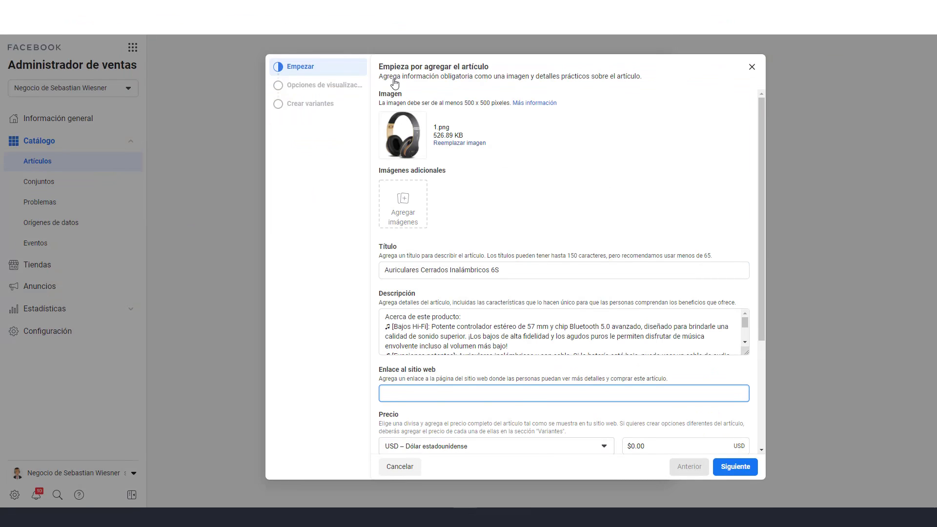
pyautogui.write('https://auricularescatalogofacebook.blogspot.com/2020/11/auriculares-cerrados-inalambricos-6s.html')
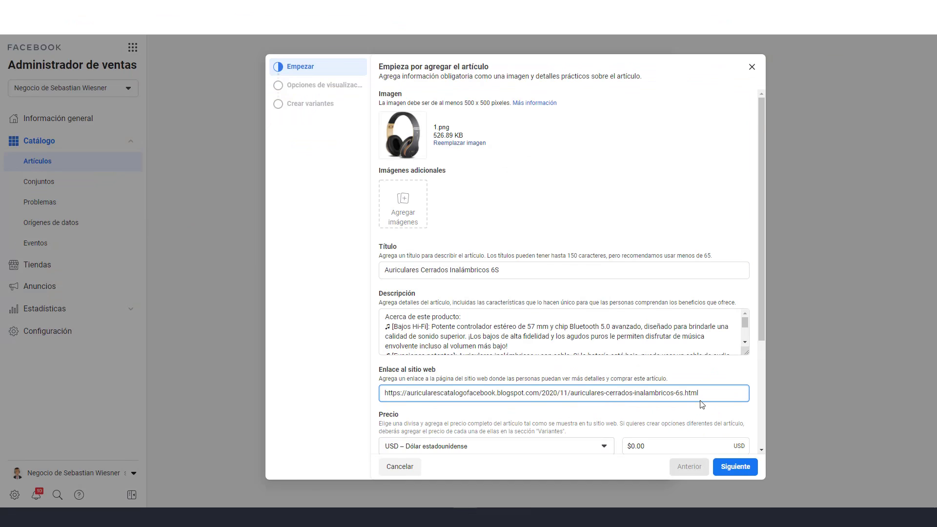
pyautogui.scroll(-1, 701, 406)
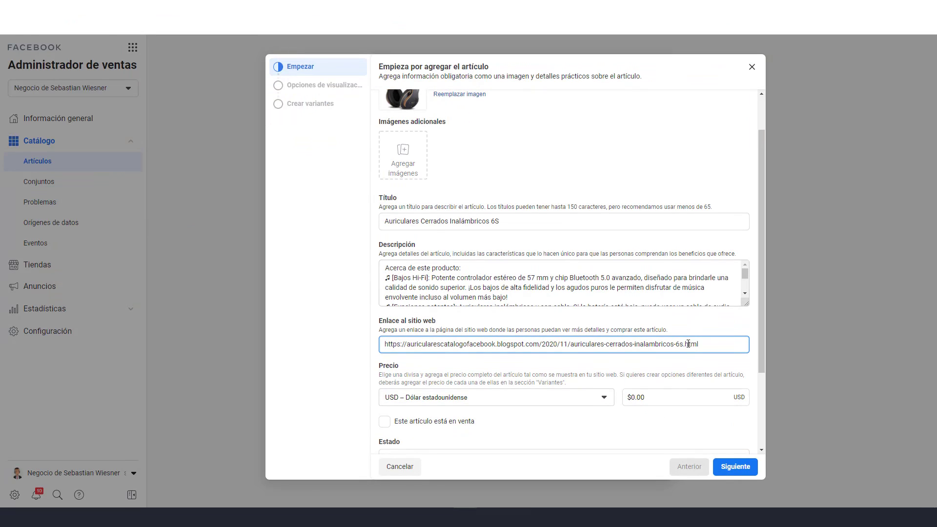
pyautogui.scroll(-2, 679, 410)
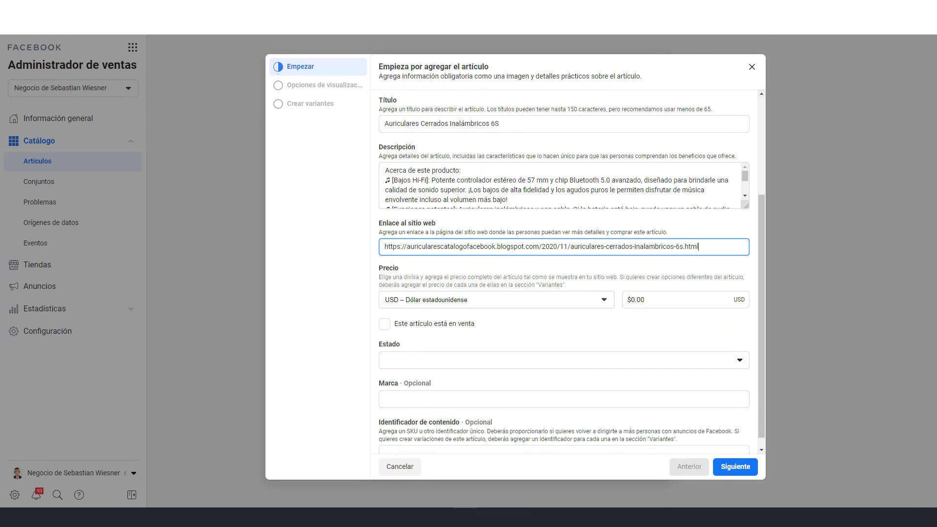
pyautogui.hotkey('ctrl', 'Tab')
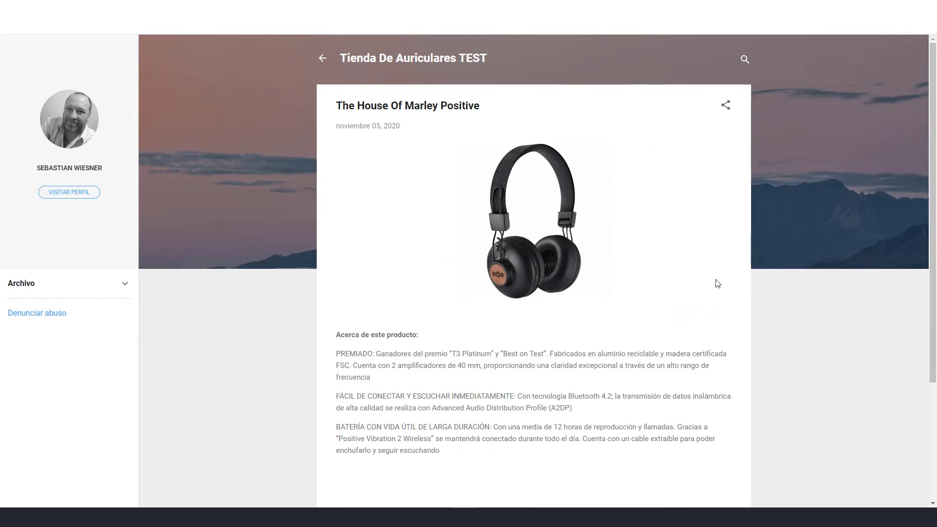
pyautogui.scroll(-3, 717, 283)
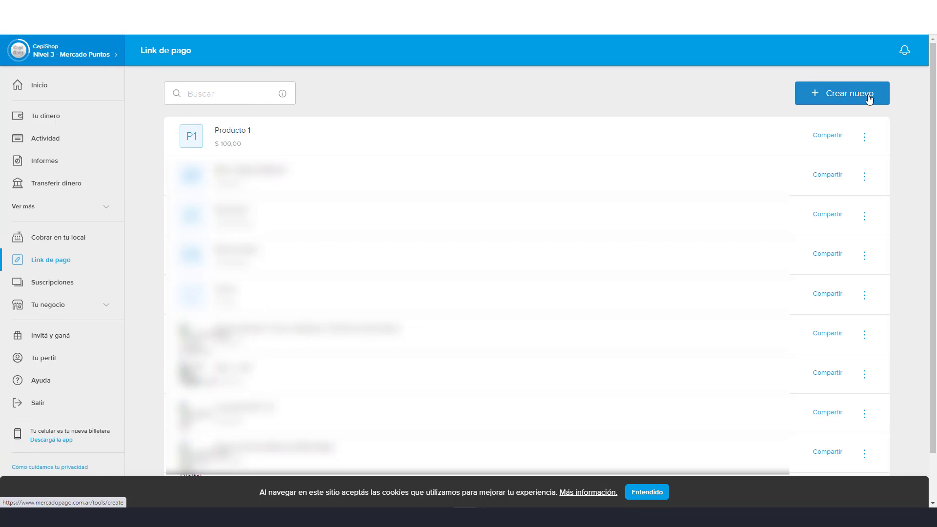
# Start a new Mercado Pago payment link titled 'Auri 1' with price 18000
pyautogui.click(830, 100)
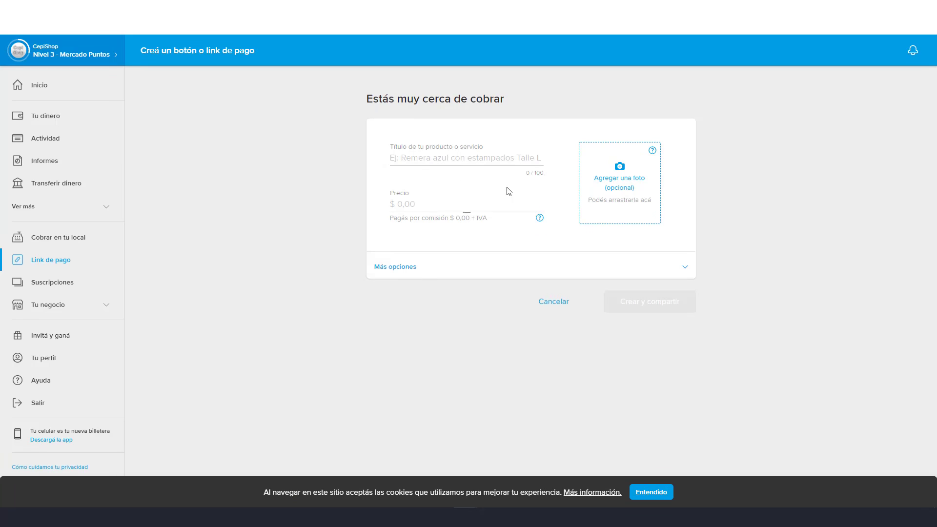
pyautogui.click(413, 162)
pyautogui.write('Auri 1')
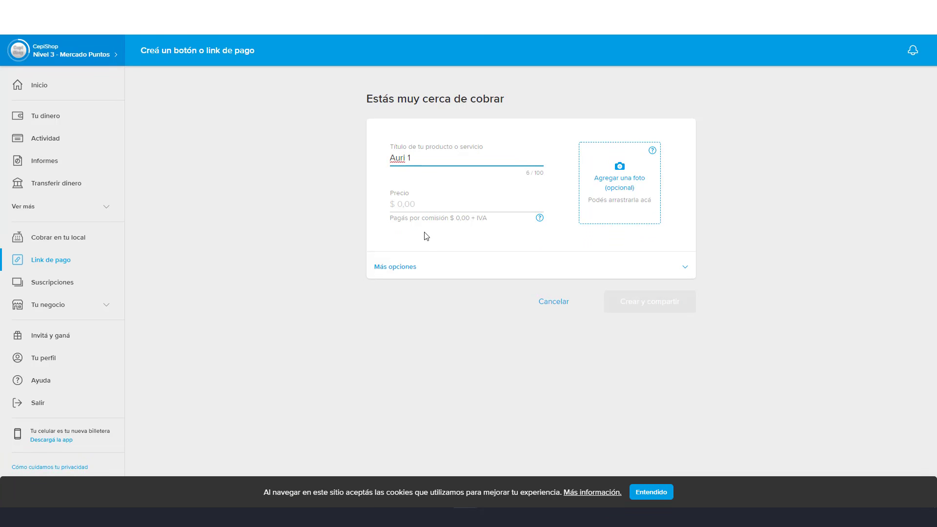
pyautogui.click(420, 204)
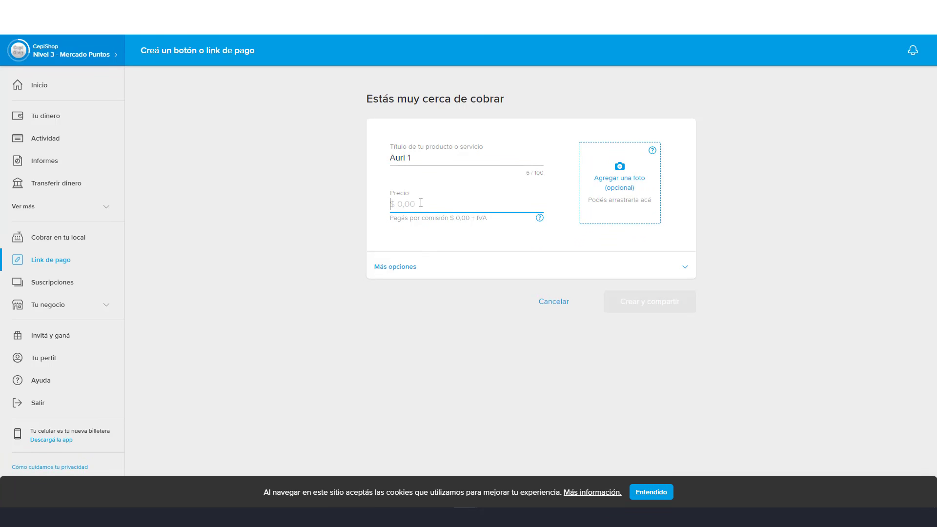
pyautogui.write('180000,00')
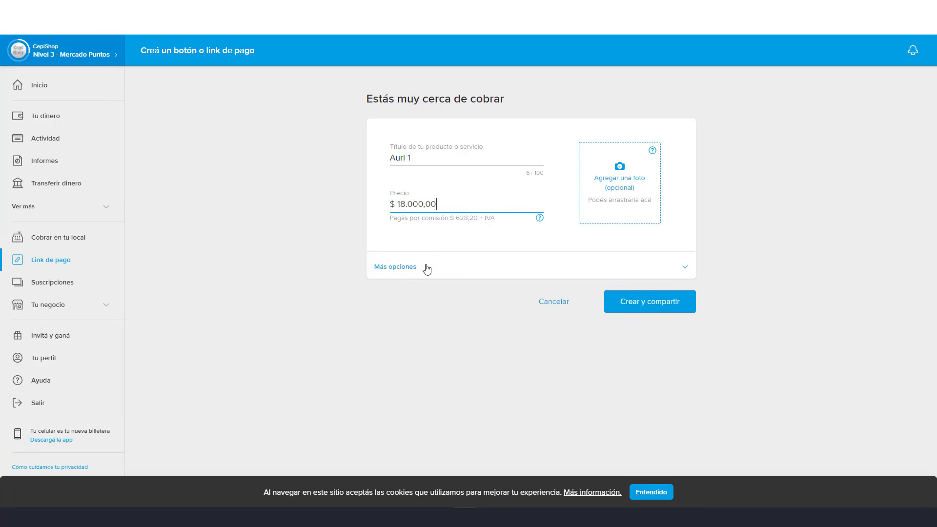
# Expand Más opciones to review the redirect-after-payment settings, then collapse them again
pyautogui.click(406, 272)
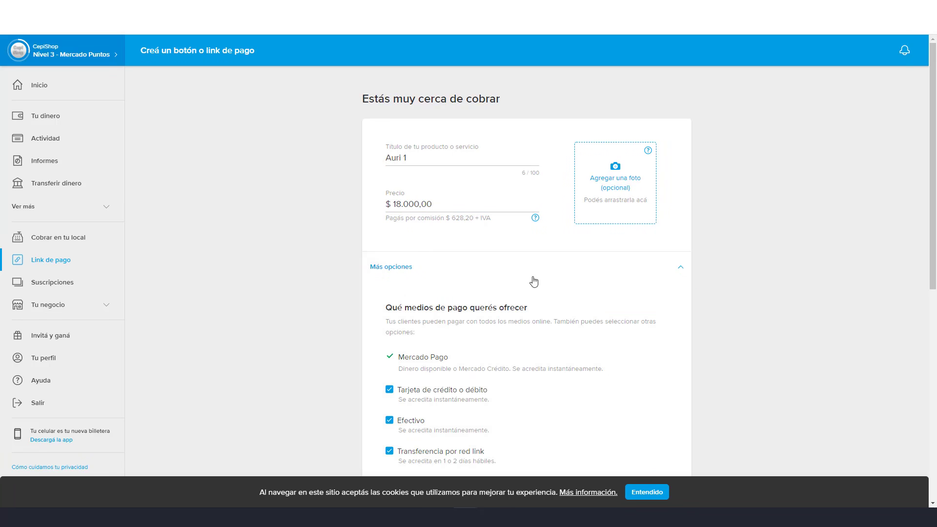
pyautogui.scroll(-8, 792, 275)
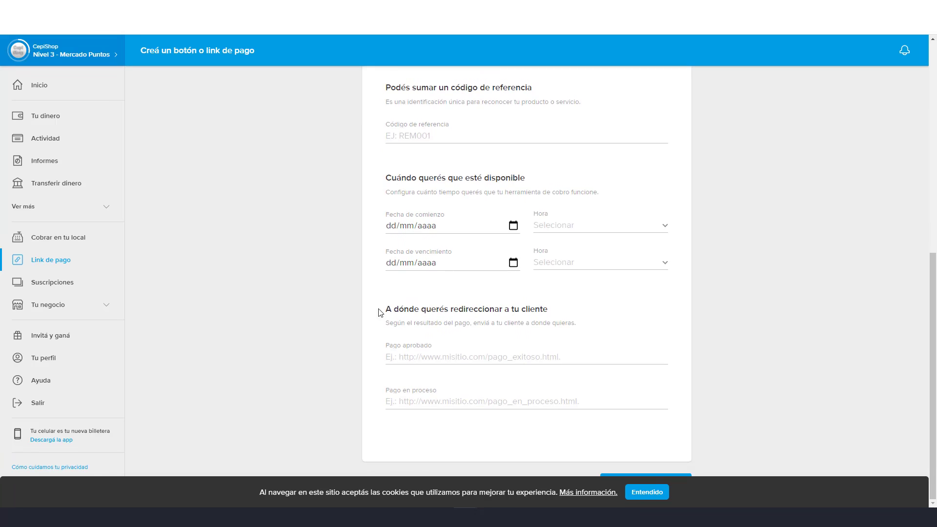
pyautogui.moveTo(388, 310); pyautogui.dragTo(562, 314)
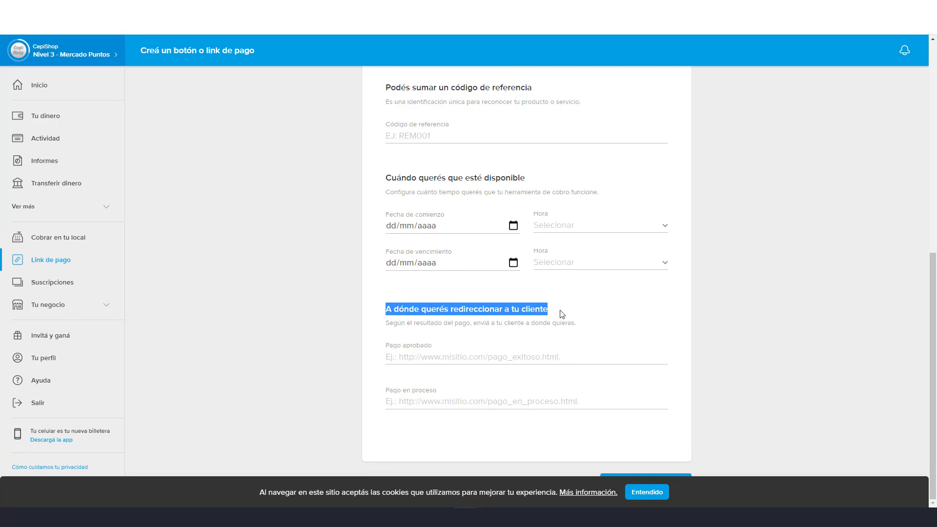
pyautogui.click(415, 360)
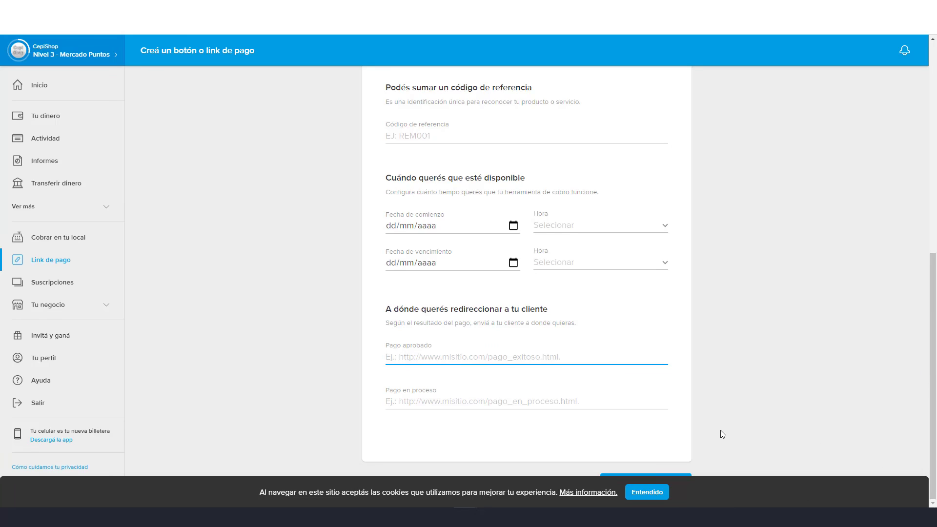
pyautogui.scroll(8, 771, 348)
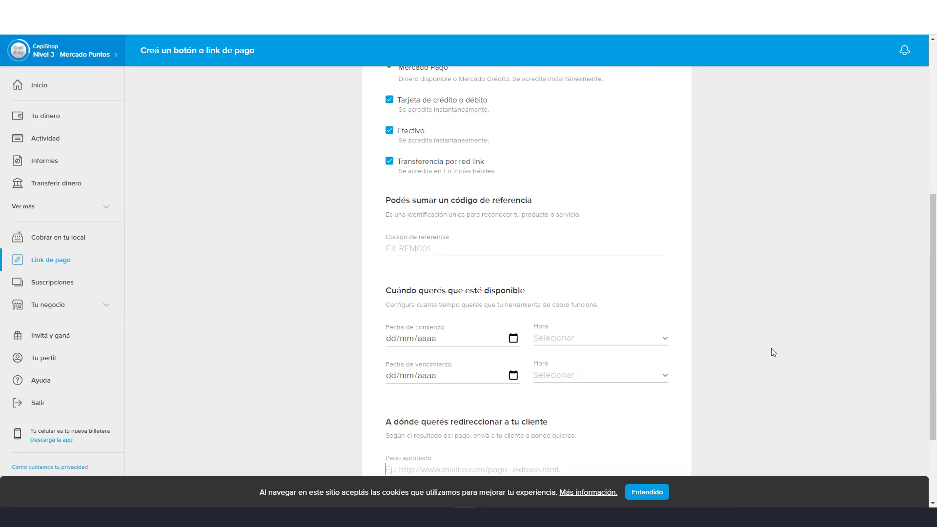
pyautogui.click(502, 272)
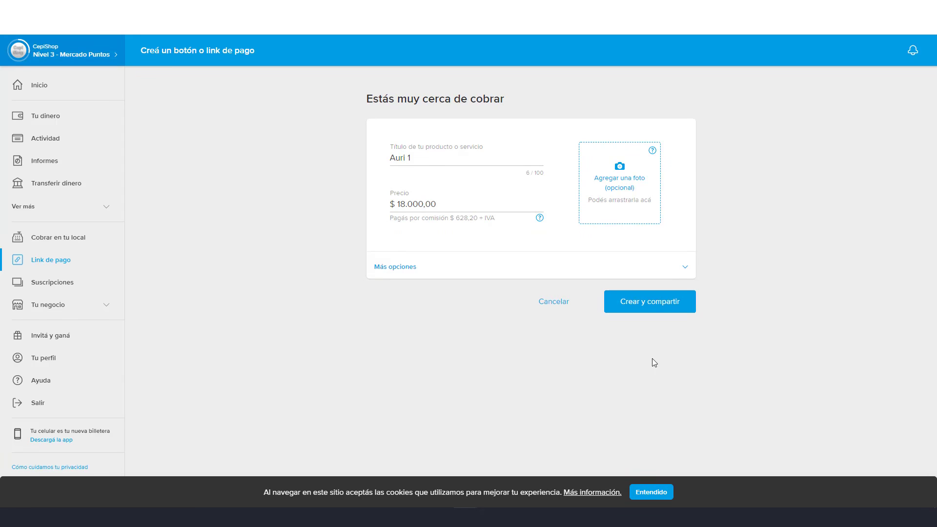
pyautogui.click(649, 308)
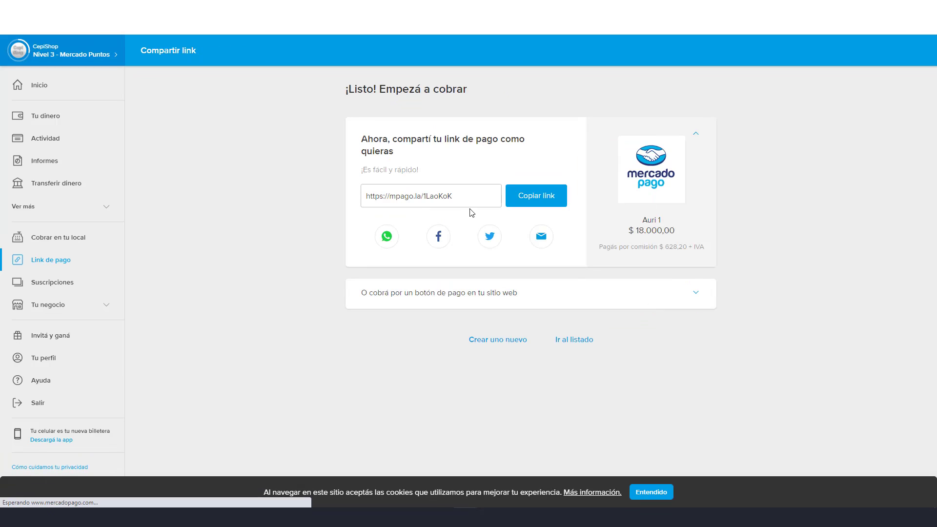
pyautogui.click(535, 200)
pyautogui.hotkey('ctrl', 'c')
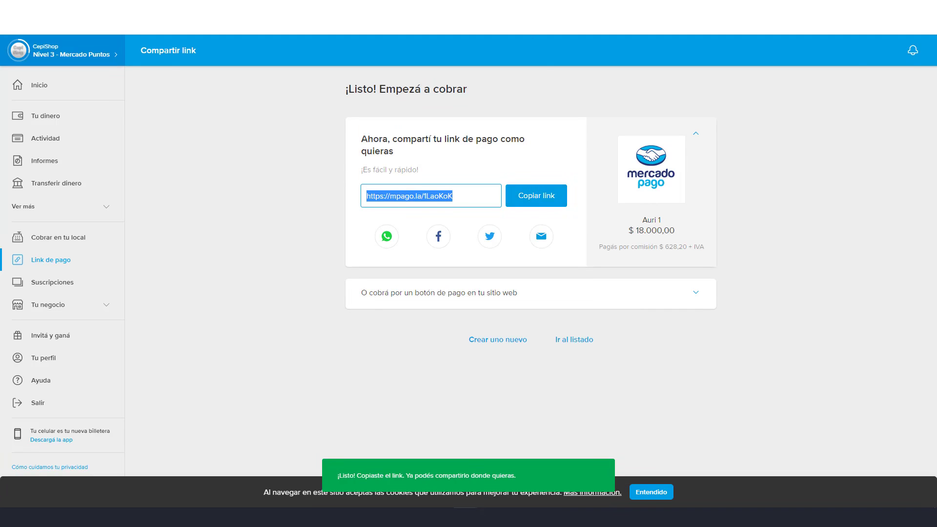
pyautogui.hotkey('ctrl', 'shift', 'Tab')
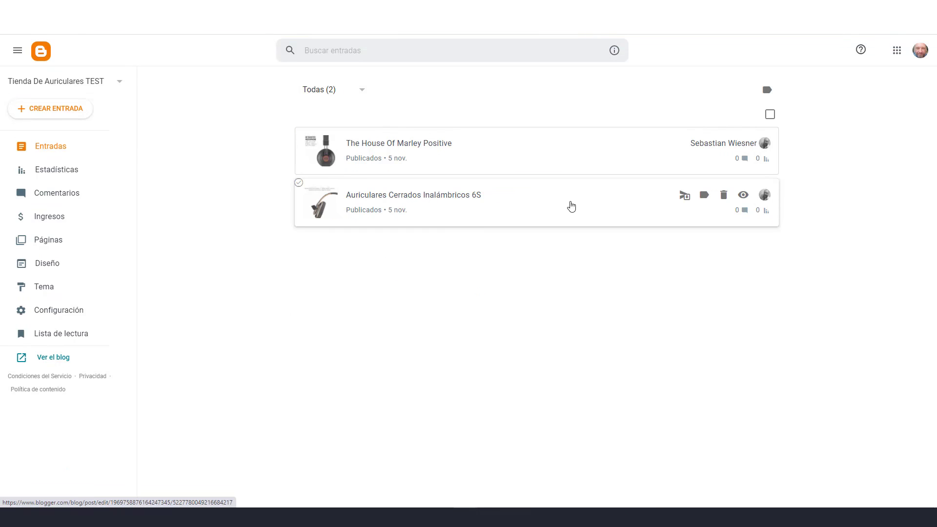
# Open the 6S post and add a selected 'COMPRAR AHORA!' line after its last paragraph
pyautogui.click(412, 198)
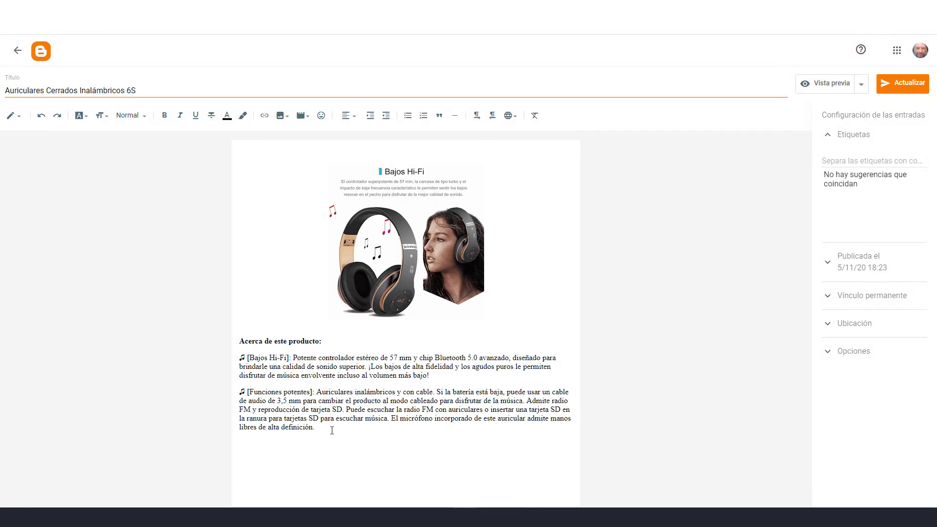
pyautogui.click(335, 428)
pyautogui.press('Return')
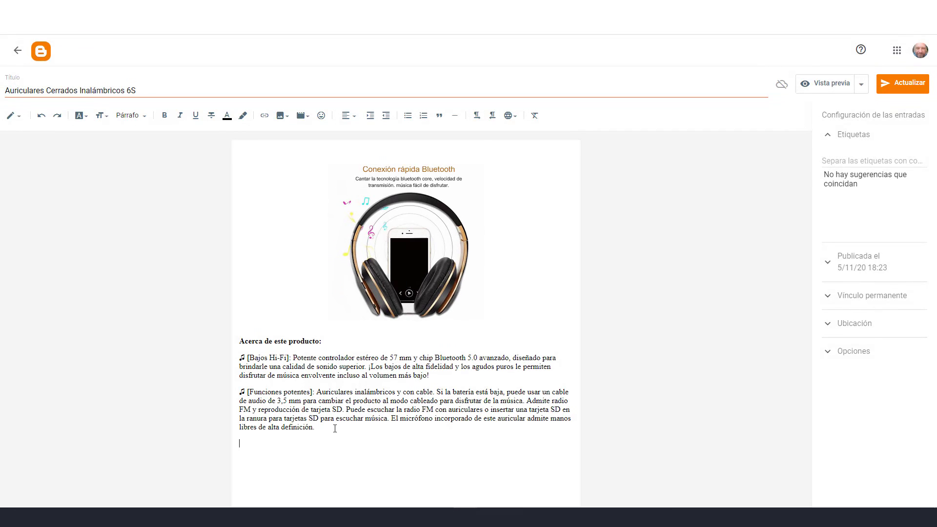
pyautogui.write('CO')
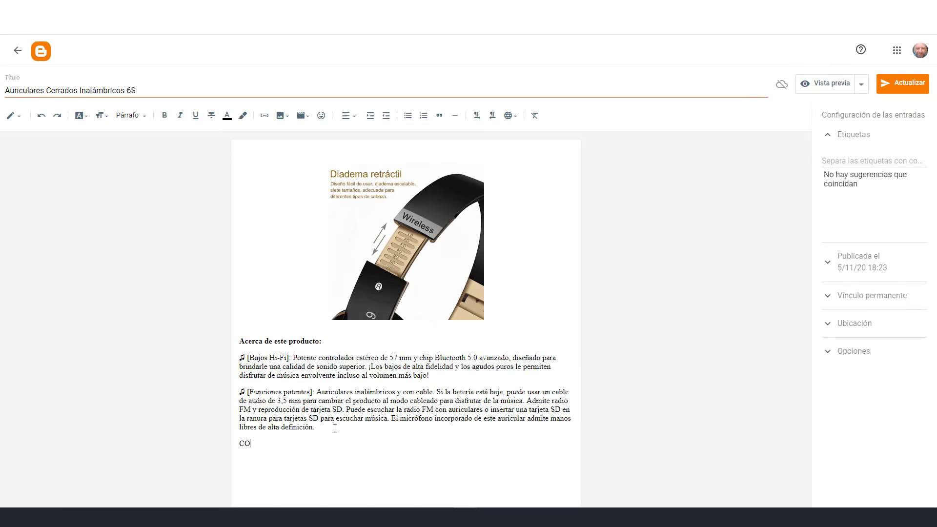
pyautogui.write('MPRAR AHORA!')
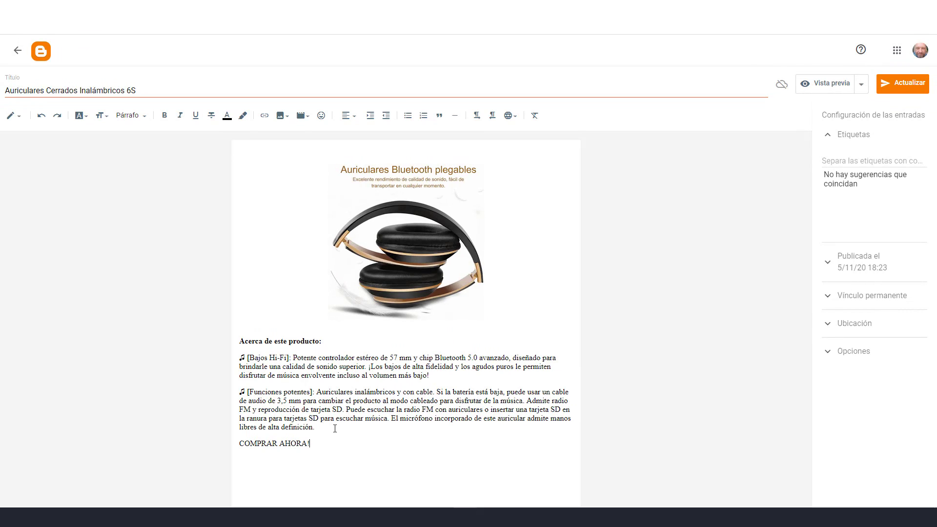
pyautogui.hotkey('ctrl', 'shift', 'Left')
pyautogui.hotkey('ctrl', 'shift', 'Left')
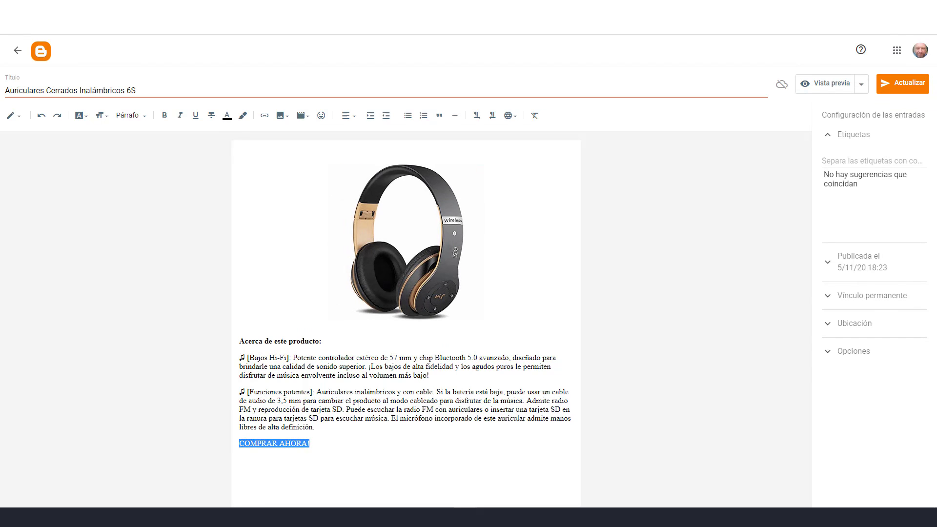
pyautogui.click(263, 116)
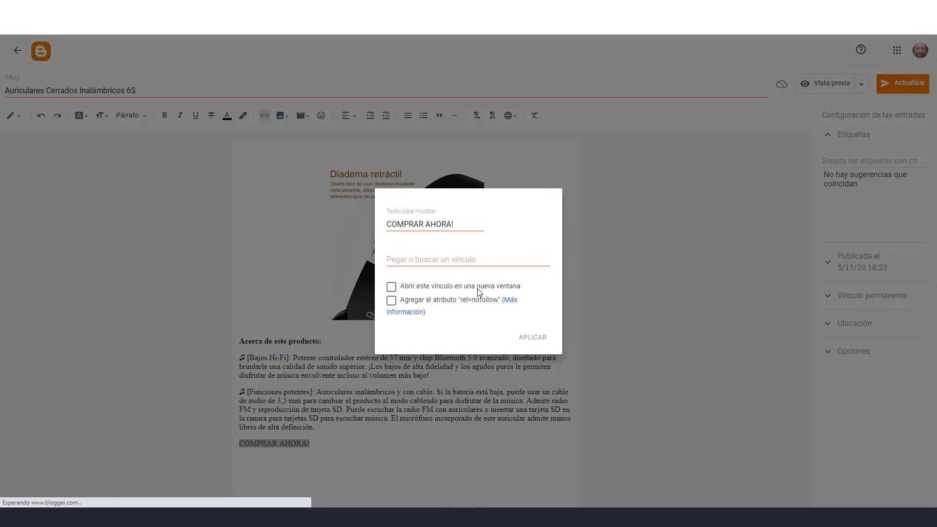
pyautogui.click(447, 261)
pyautogui.hotkey('ctrl', 'v')
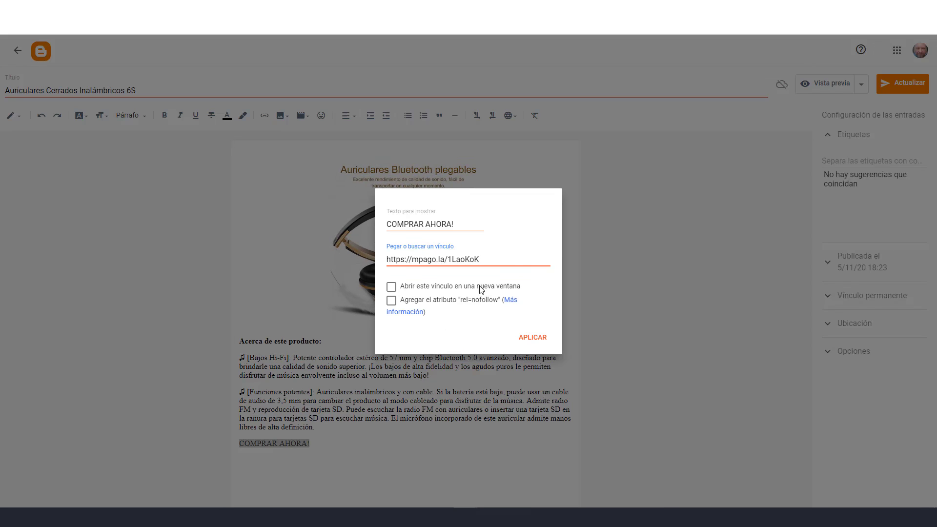
pyautogui.click(391, 288)
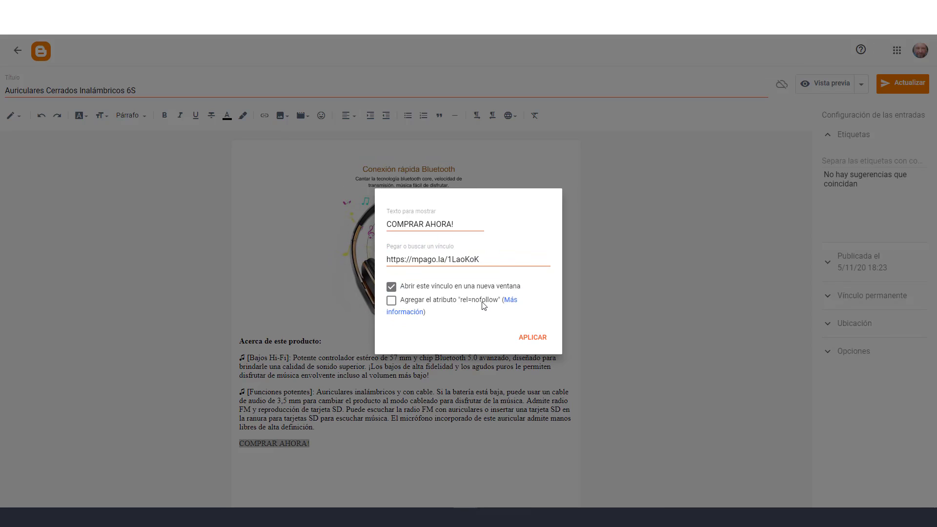
pyautogui.click(391, 300)
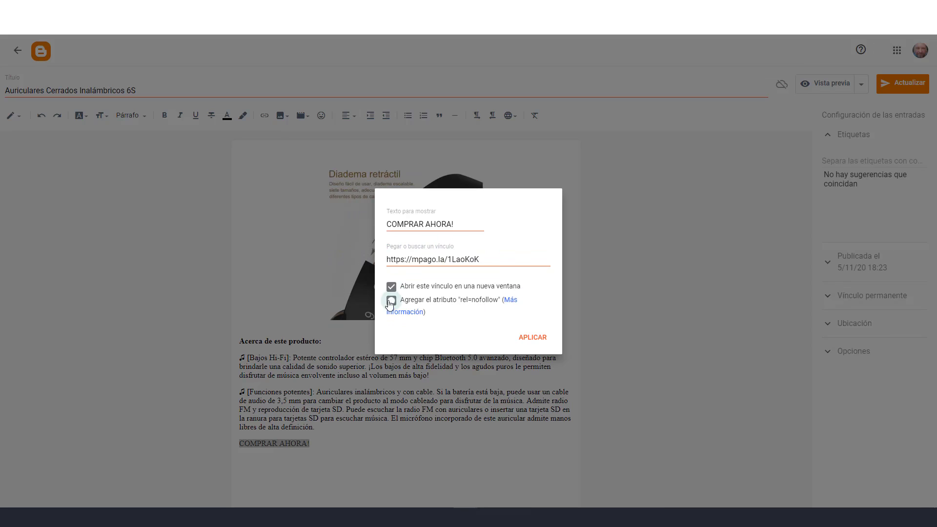
pyautogui.click(534, 338)
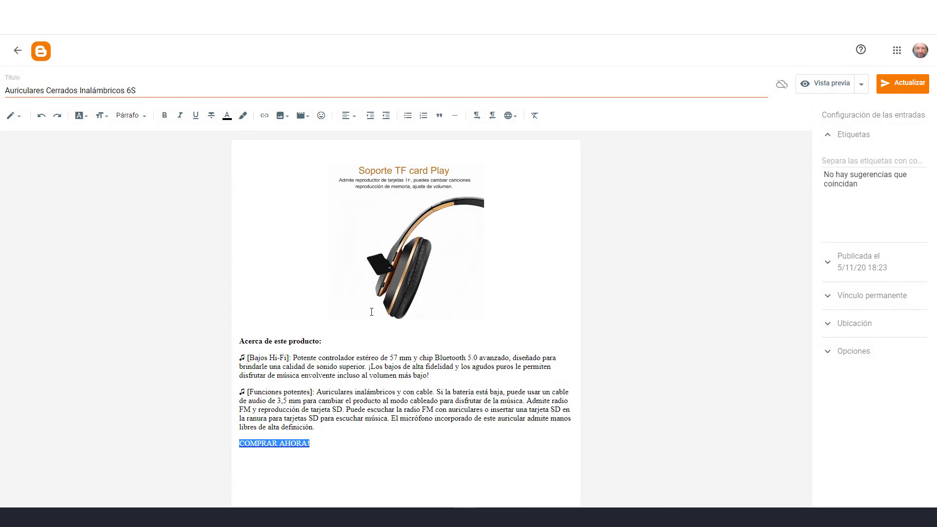
pyautogui.click(403, 409)
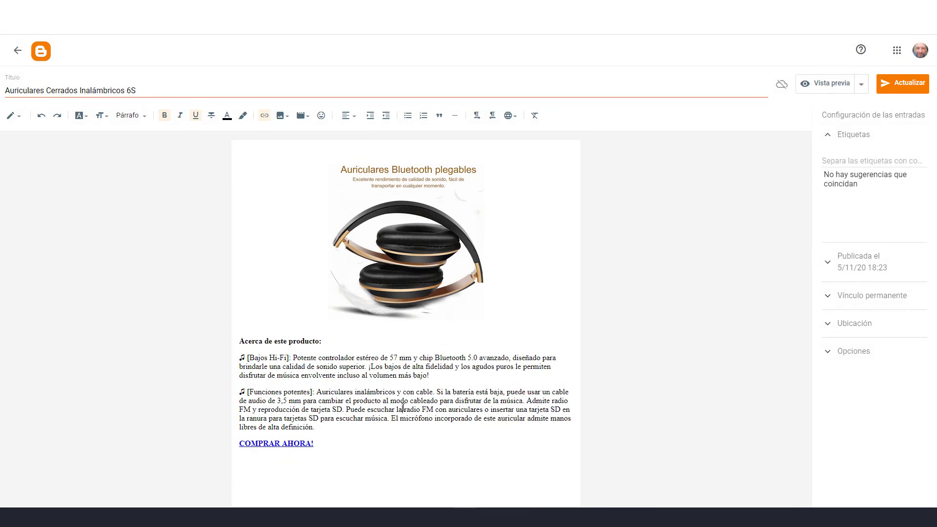
# Publish the updated 6S post and check its COMPRAR AHORA! link on the live page
pyautogui.click(900, 87)
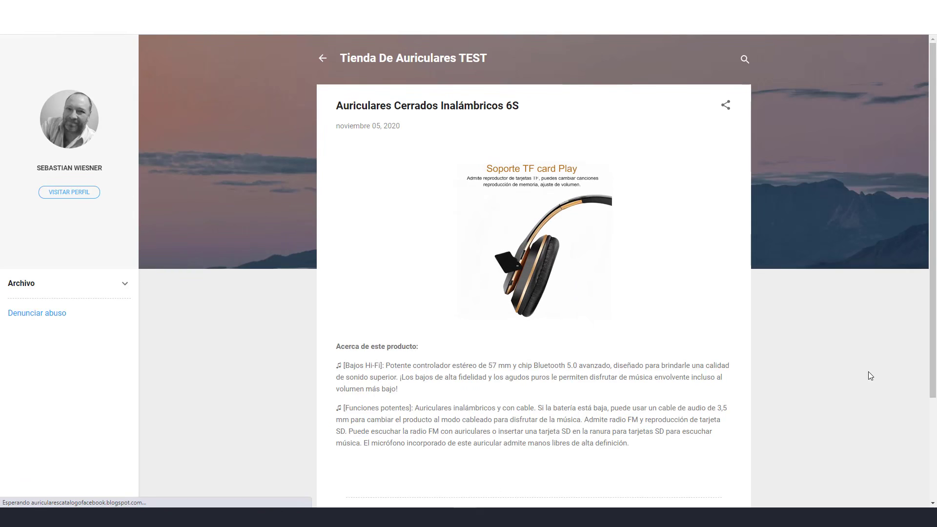
pyautogui.scroll(-3, 502, 452)
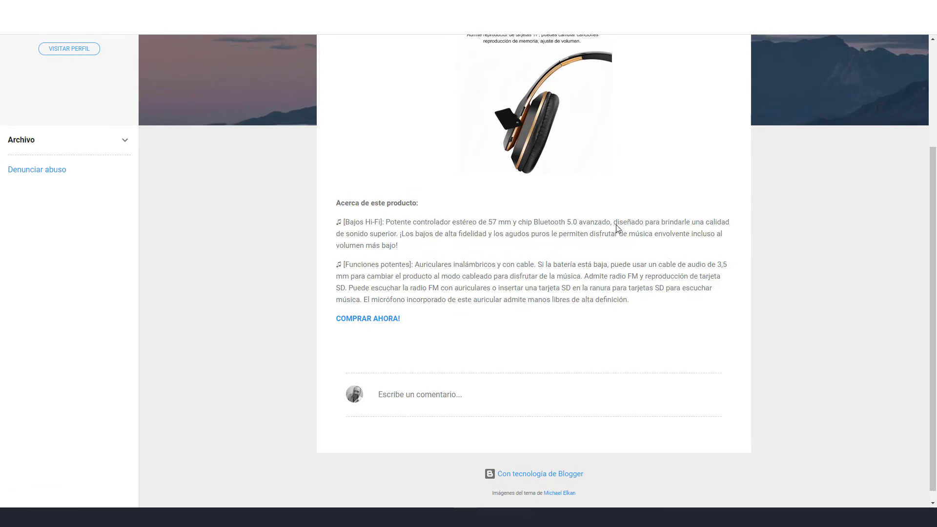
pyautogui.scroll(1, 616, 228)
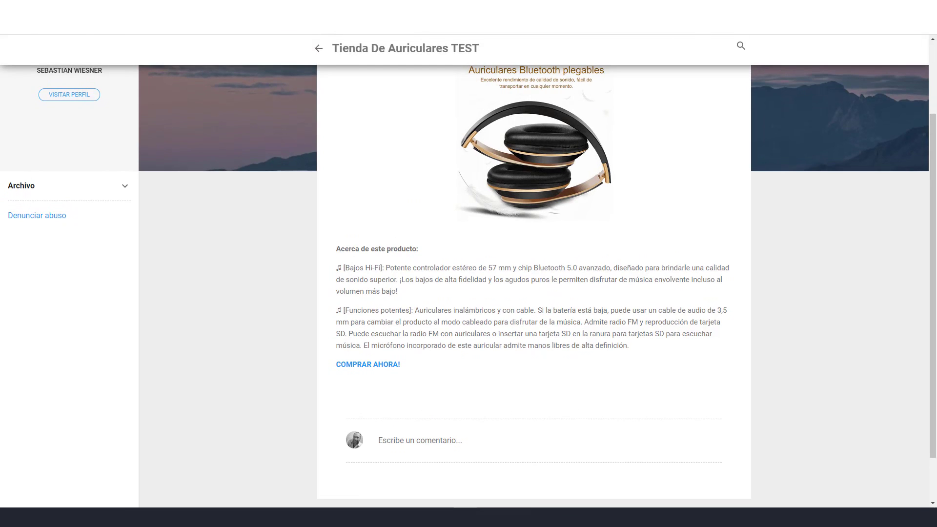
pyautogui.scroll(2, 583, 215)
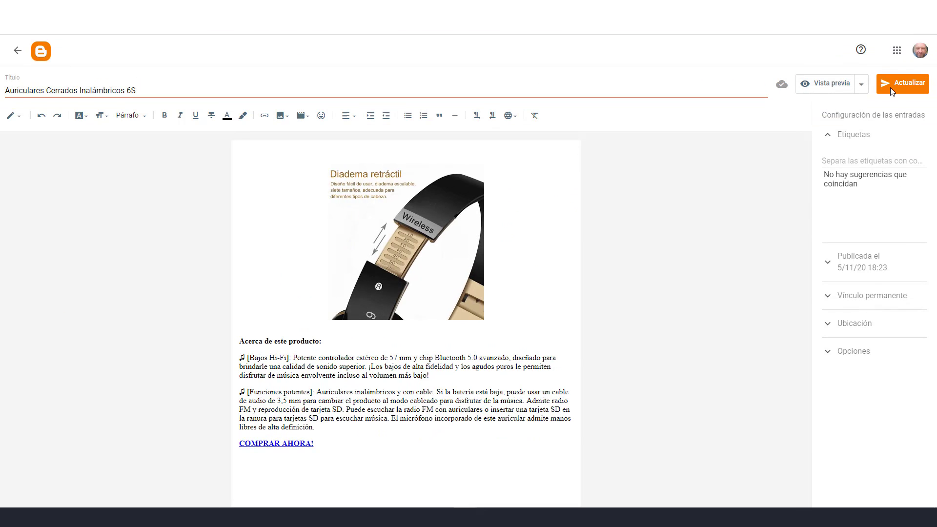
# Open The House Of Marley Positive post and add a closing 'COMPRAR AHORA!' line
pyautogui.click(19, 53)
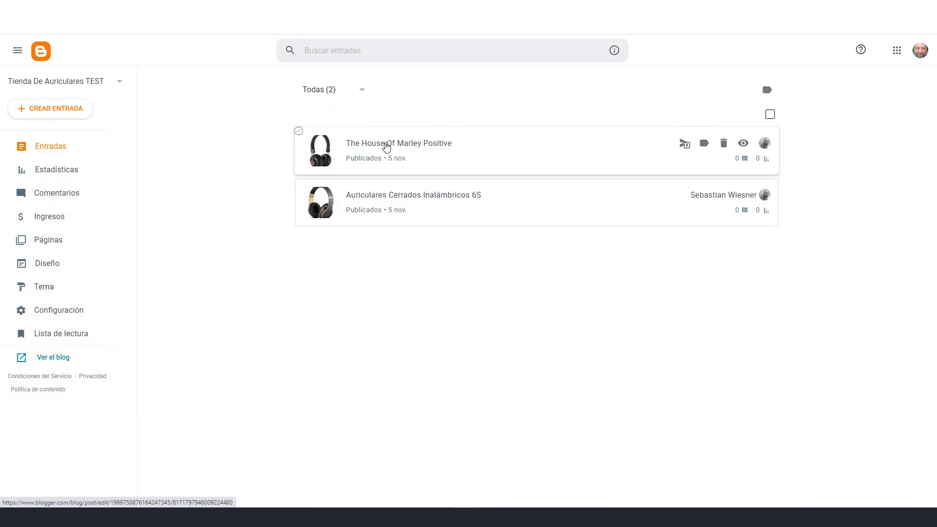
pyautogui.click(383, 145)
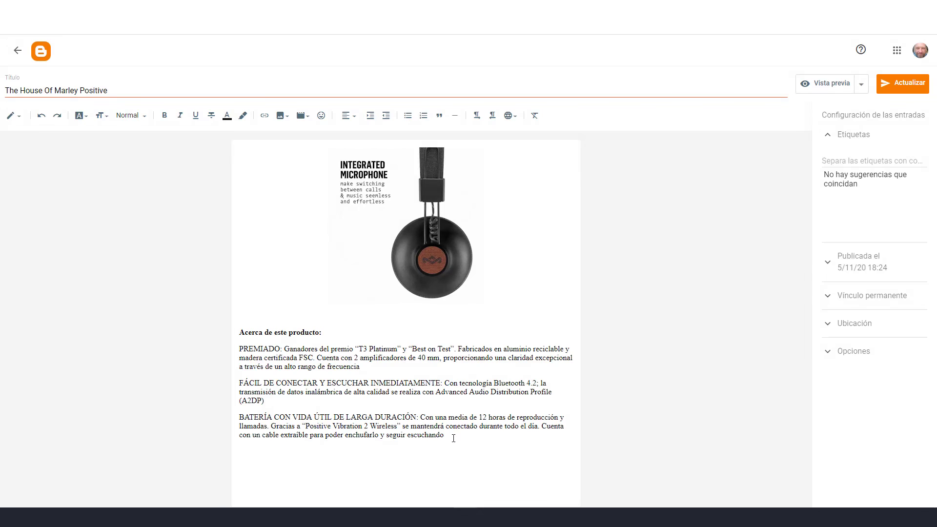
pyautogui.press('Return')
pyautogui.write('COM')
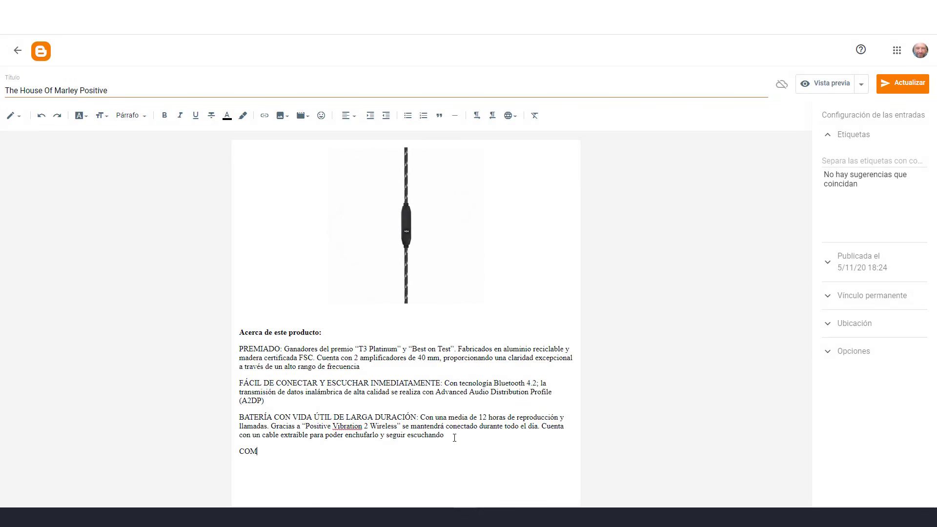
pyautogui.write('PRAR AHORA!')
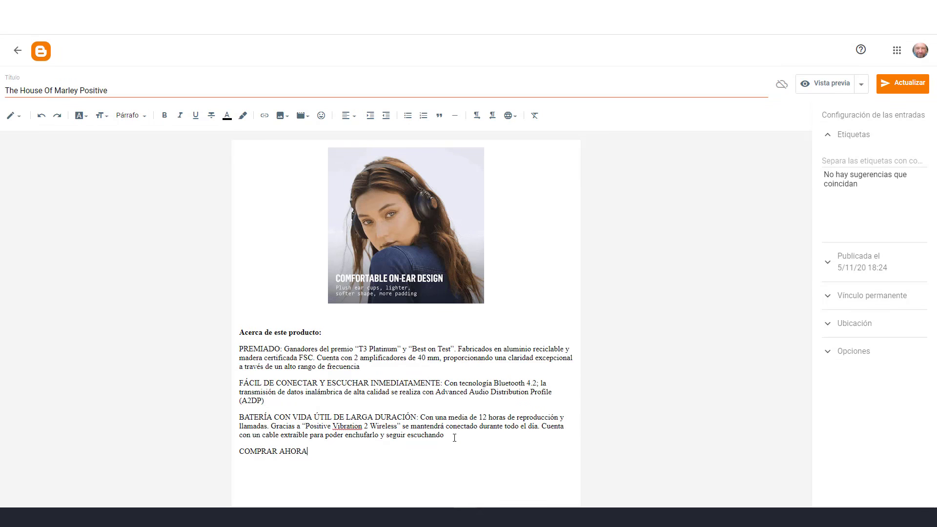
pyautogui.hotkey('ctrl', 'shift', 'Left')
pyautogui.hotkey('ctrl', 'shift', 'Left')
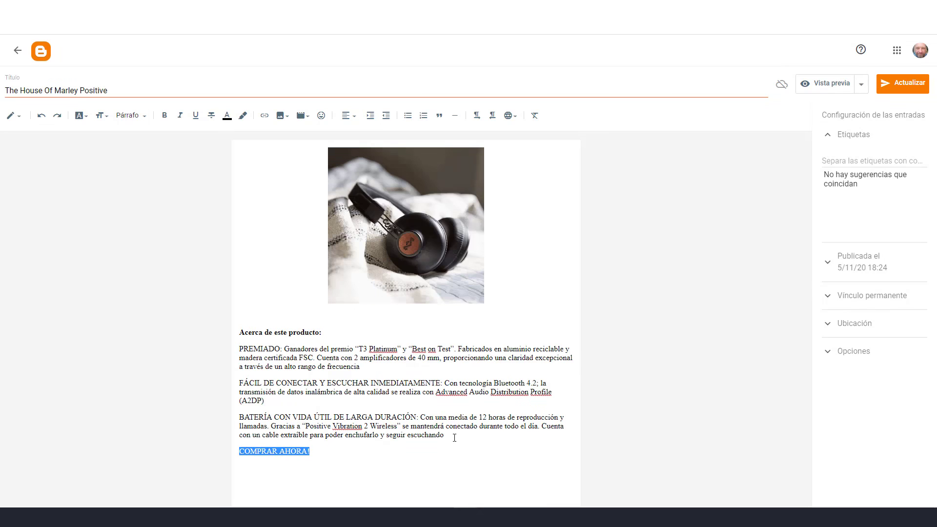
pyautogui.click(264, 115)
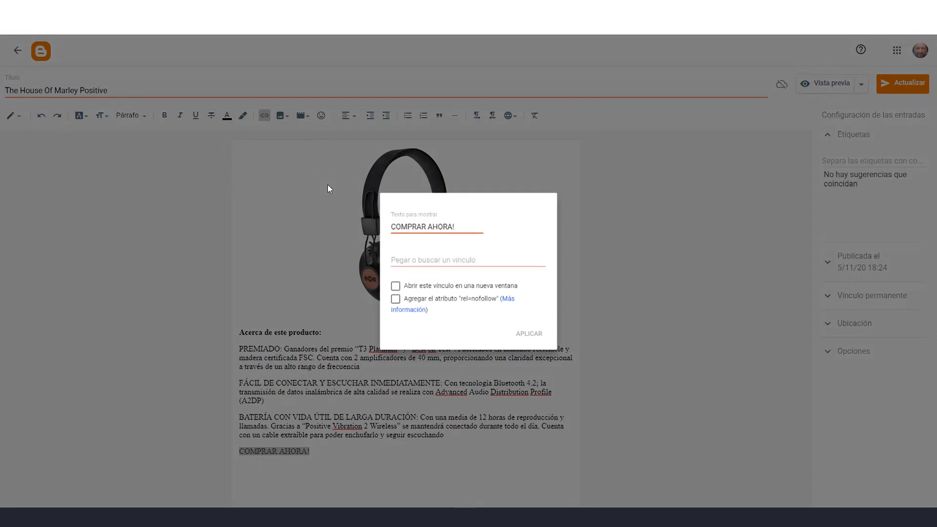
pyautogui.click(435, 254)
pyautogui.write('https://mpago.la/1LaoKoK')
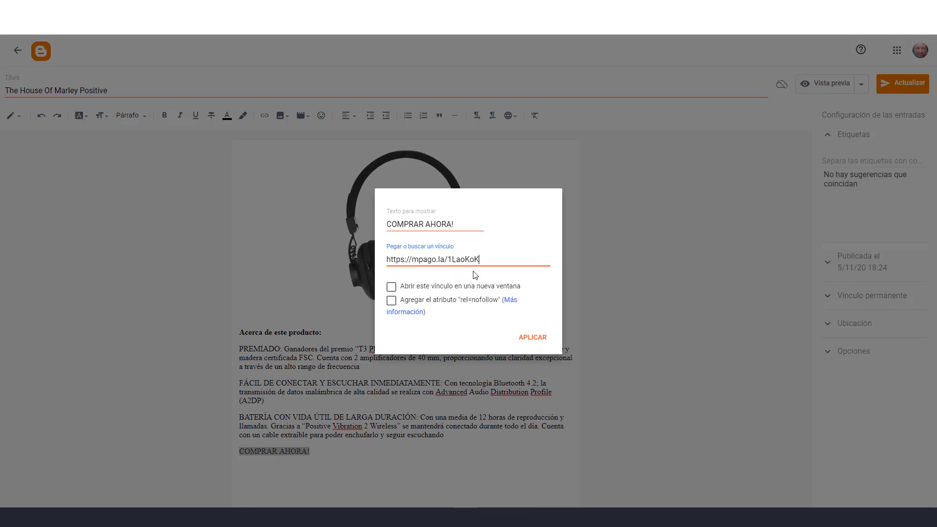
pyautogui.click(391, 287)
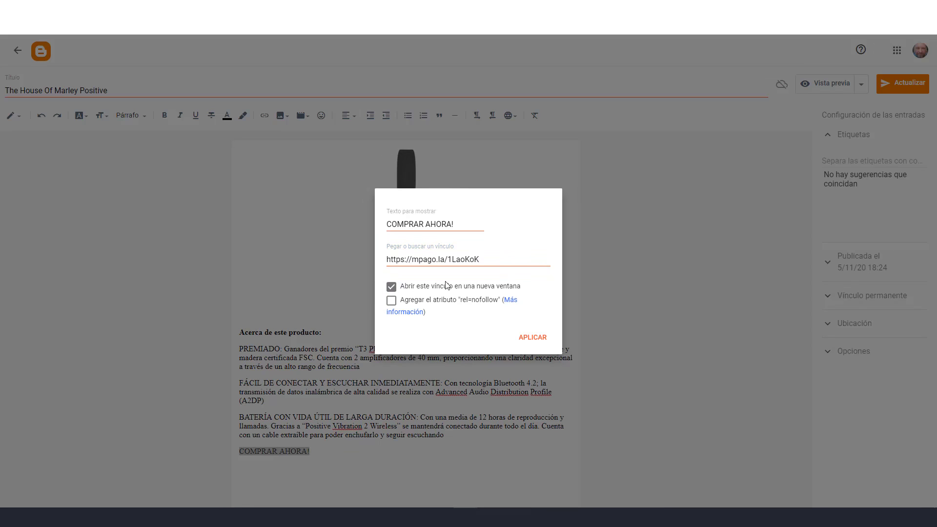
pyautogui.click(391, 301)
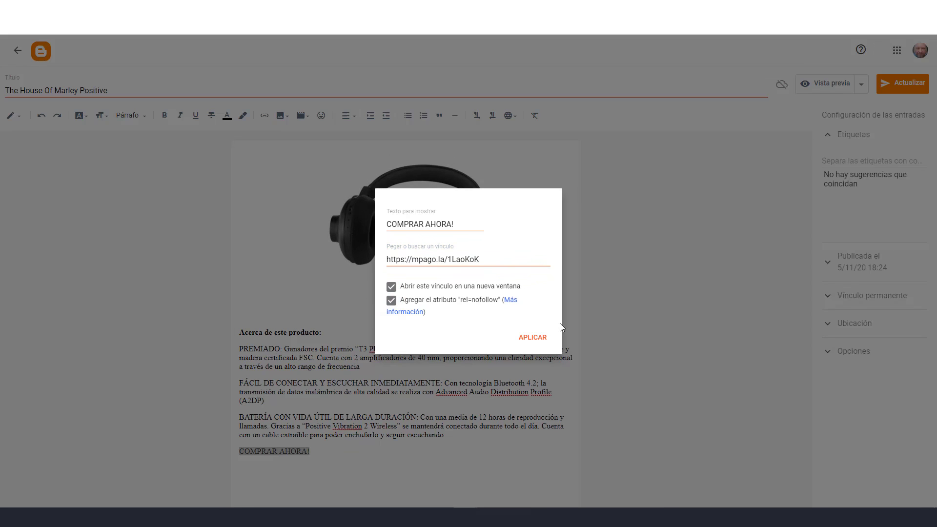
pyautogui.click(540, 342)
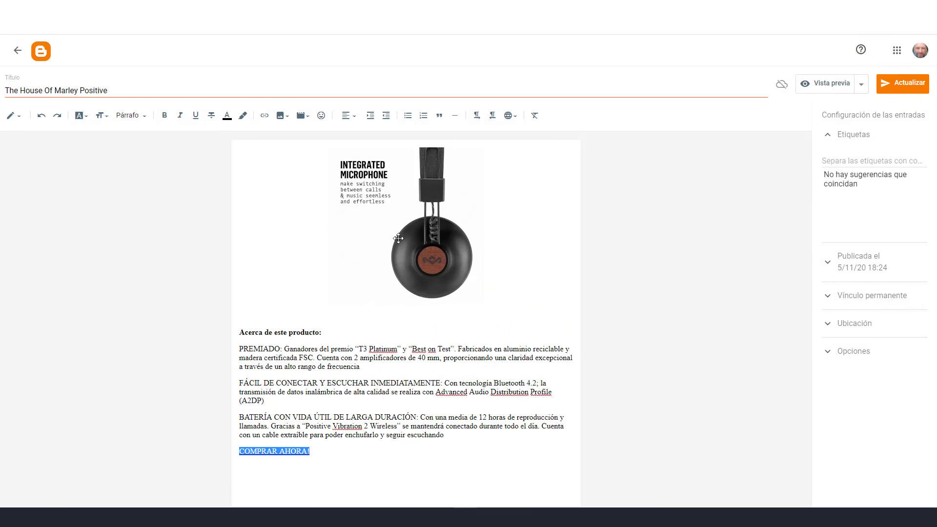
pyautogui.click(165, 116)
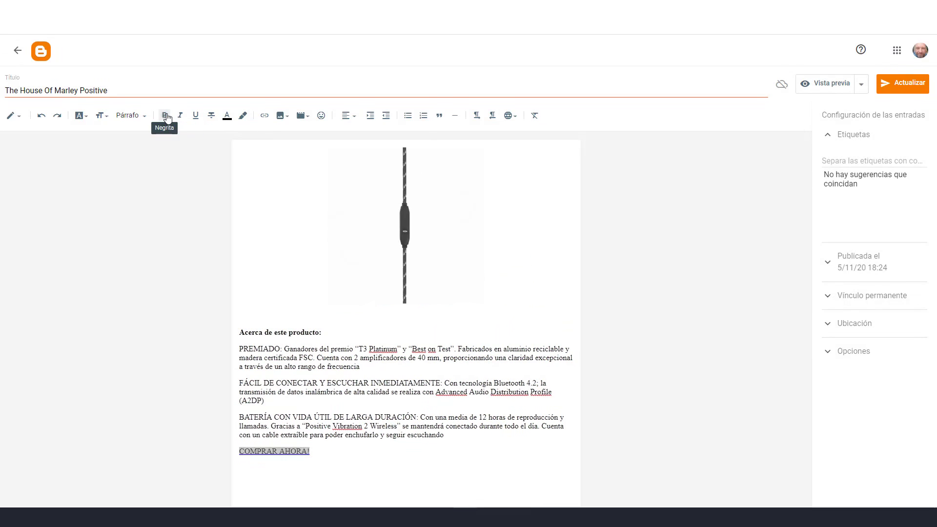
pyautogui.click(899, 88)
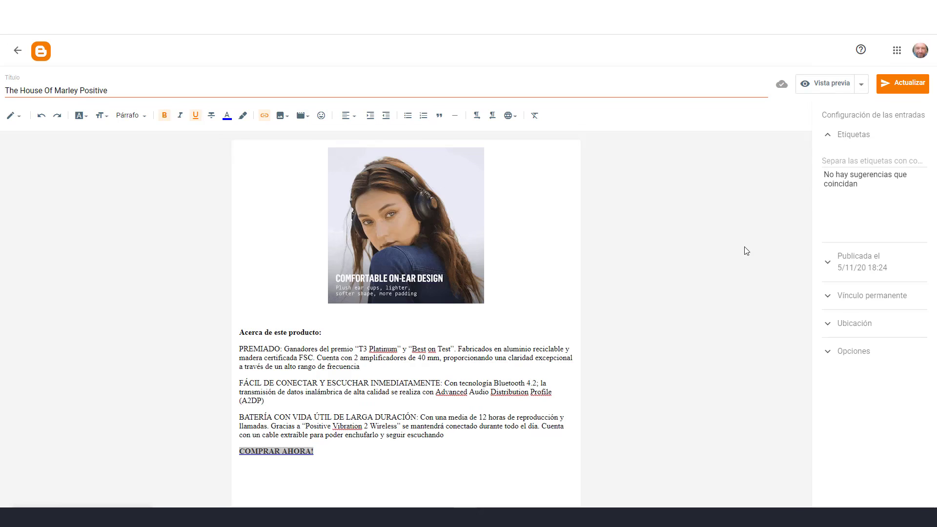
# Reload the published Marley post to confirm the buy link, then return to the Facebook form
pyautogui.click(17, 50)
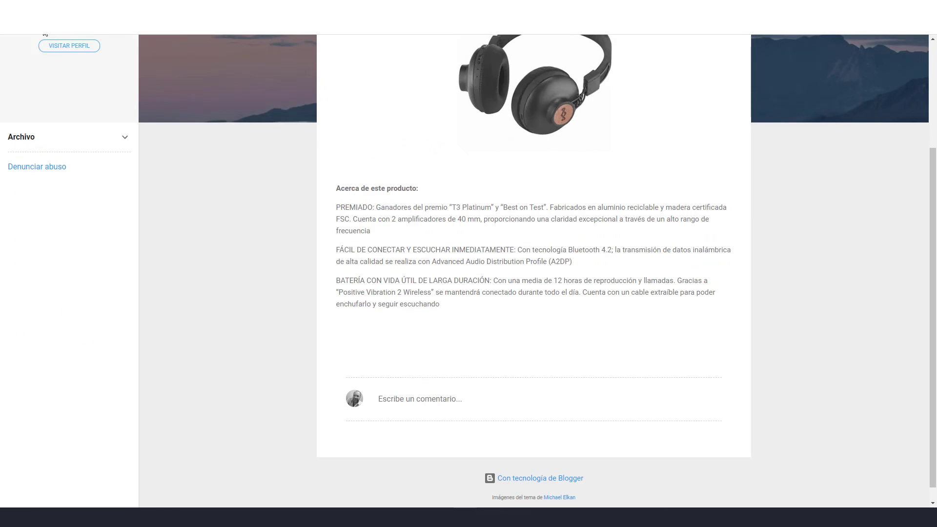
pyautogui.press('F5')
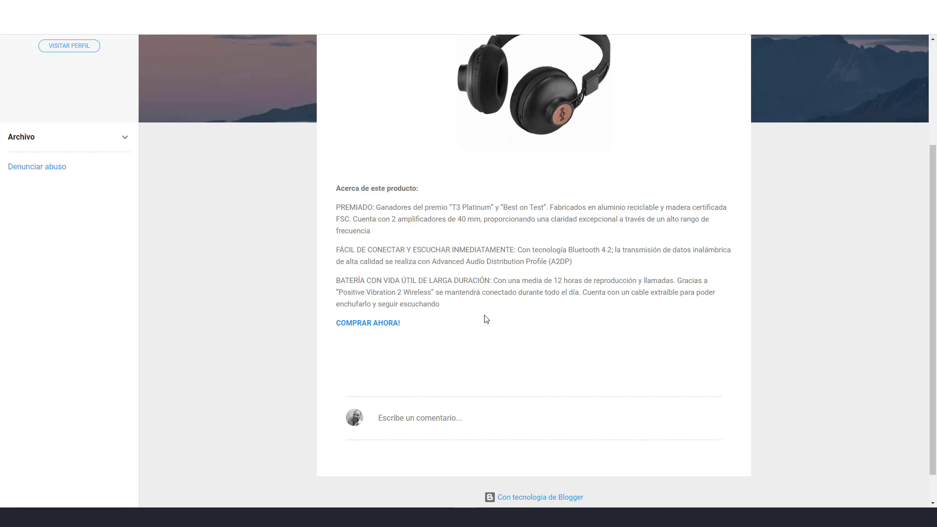
pyautogui.scroll(2, 534, 154)
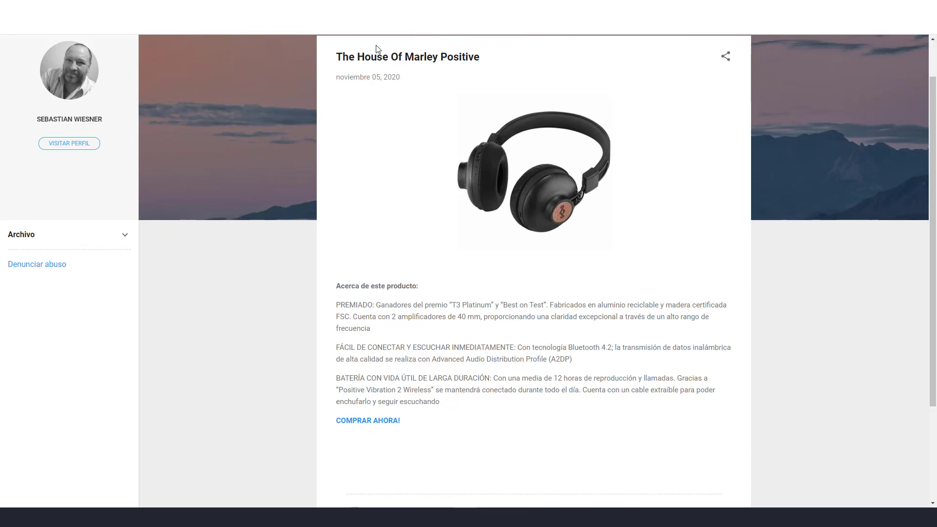
pyautogui.hotkey('ctrl', 'Tab')
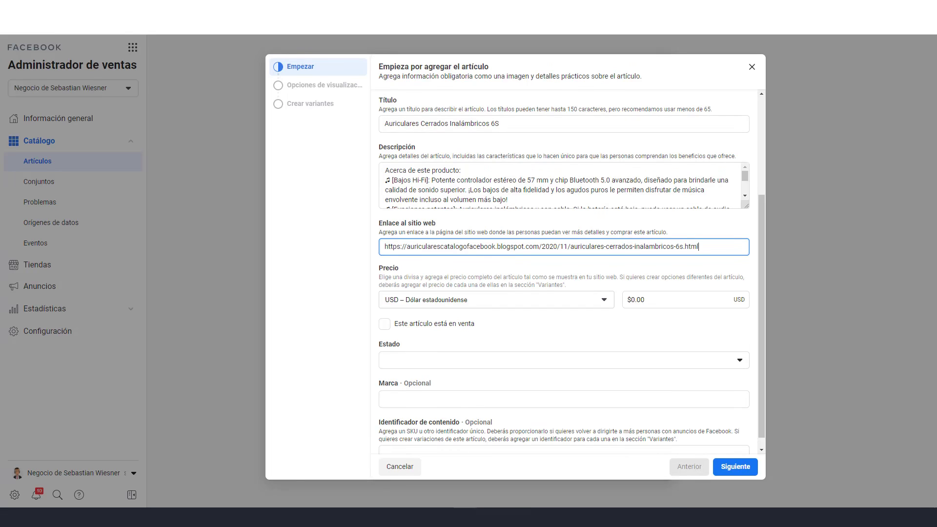
# Price the 6S item at ARS 18000, sale price 25000, condition Nuevo, and continue
pyautogui.click(603, 300)
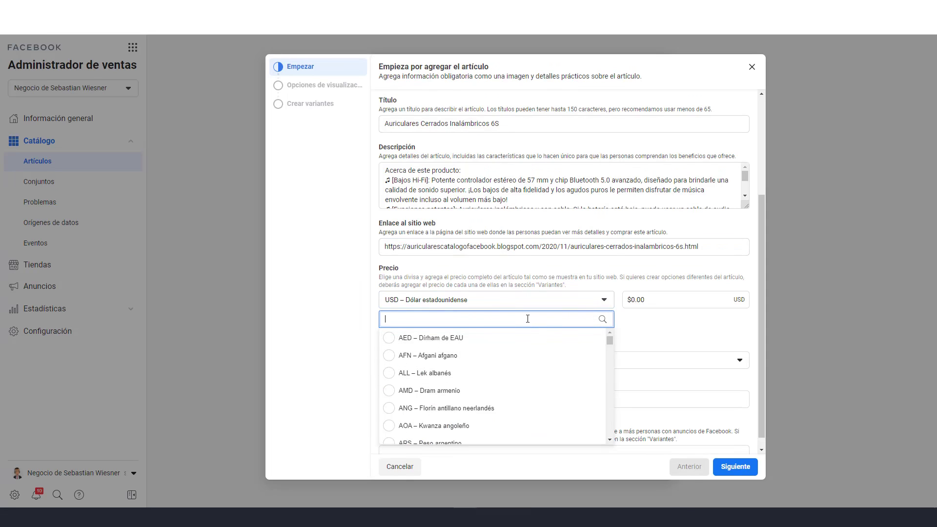
pyautogui.write('ARS')
pyautogui.click(429, 337)
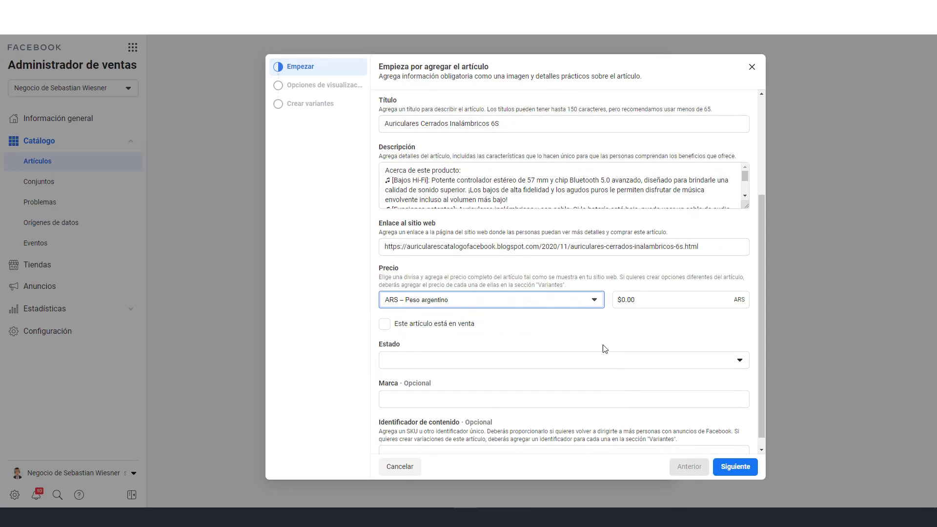
pyautogui.click(614, 301)
pyautogui.write('1')
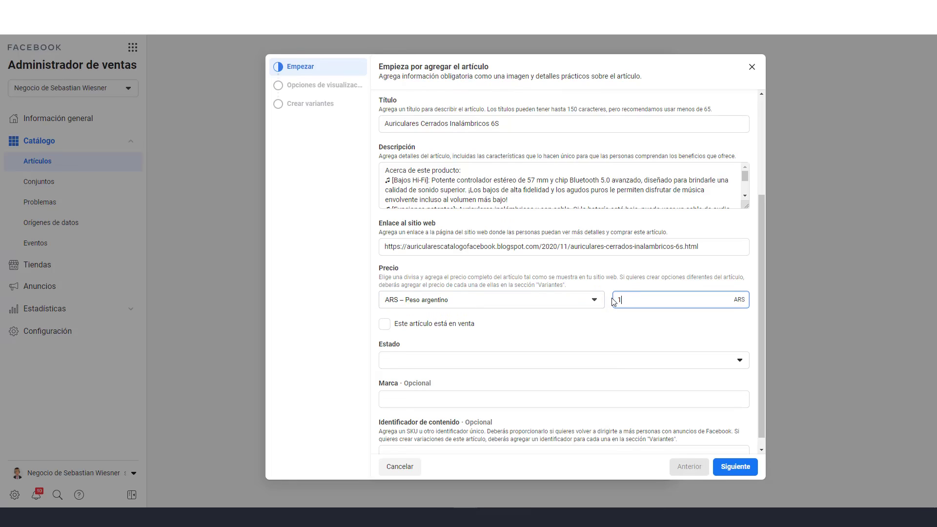
pyautogui.write('8000')
pyautogui.click(603, 332)
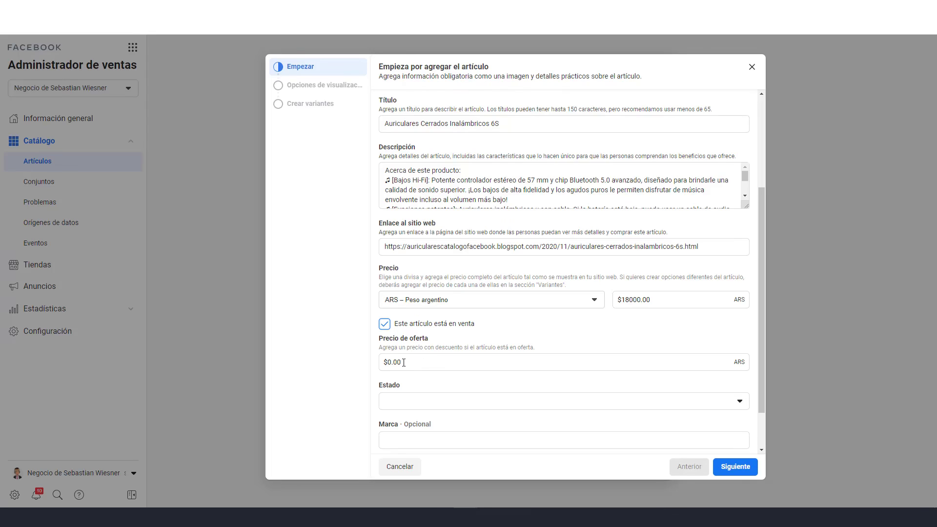
pyautogui.moveTo(400, 362); pyautogui.dragTo(383, 364)
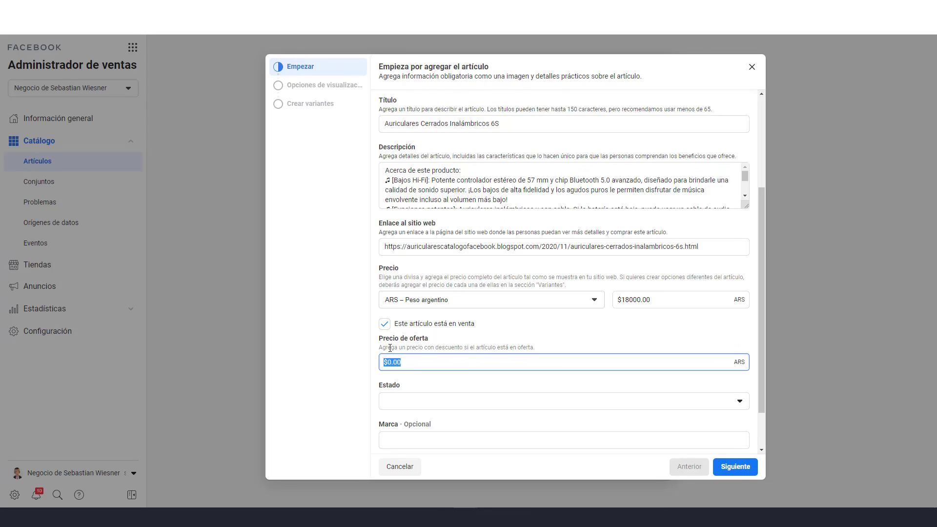
pyautogui.write('25000')
pyautogui.click(534, 407)
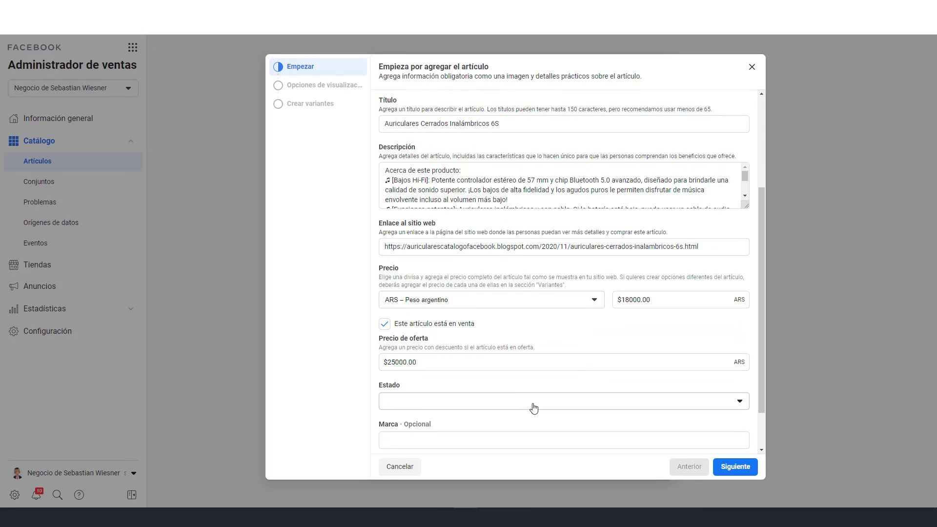
pyautogui.click(488, 311)
pyautogui.scroll(-1, 655, 373)
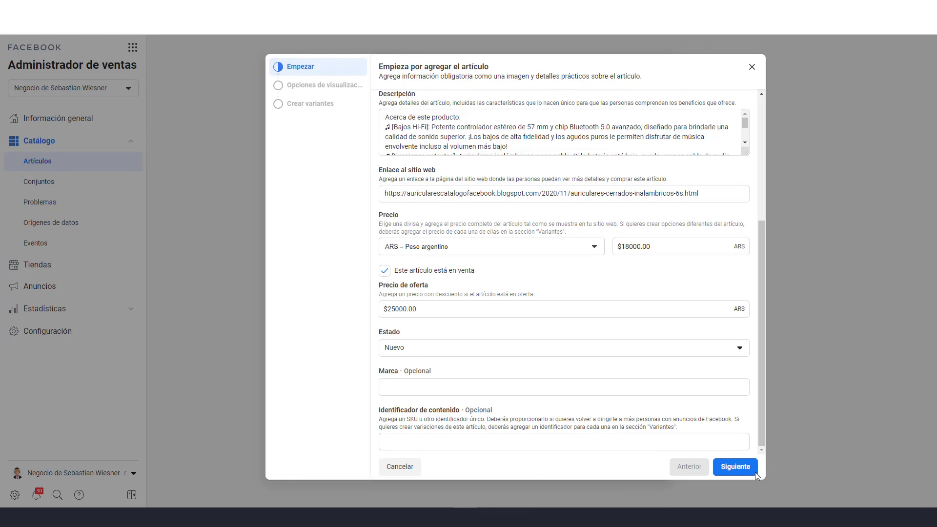
pyautogui.click(740, 472)
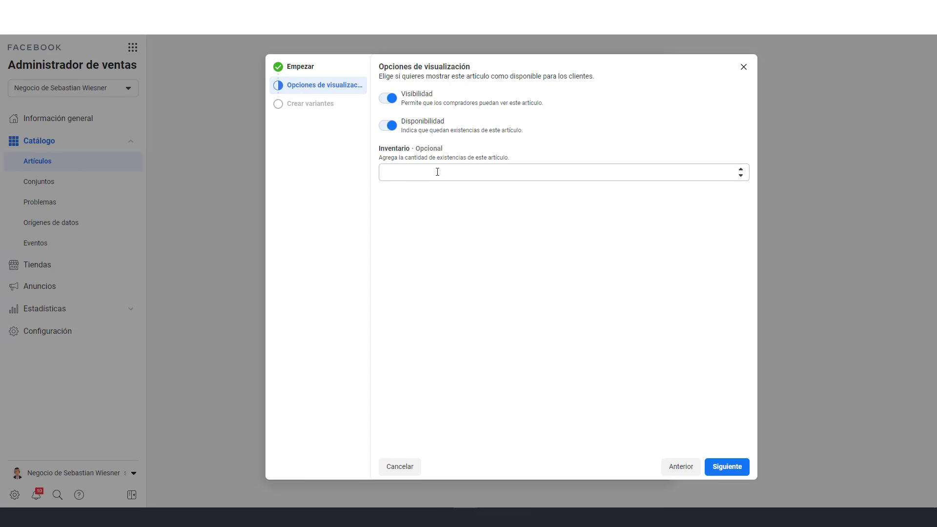
# Set inventory to 50, add the 6S headphones to the catalog, and open its details
pyautogui.click(438, 172)
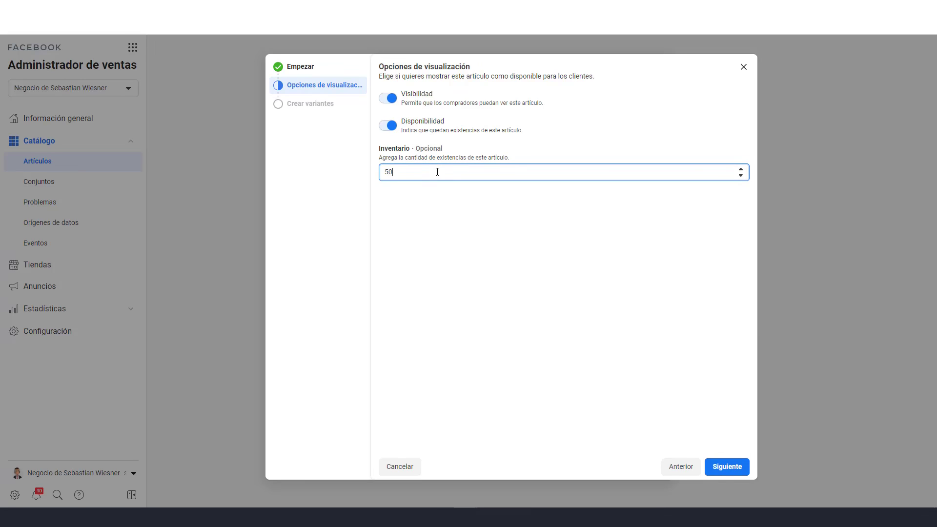
pyautogui.click(518, 246)
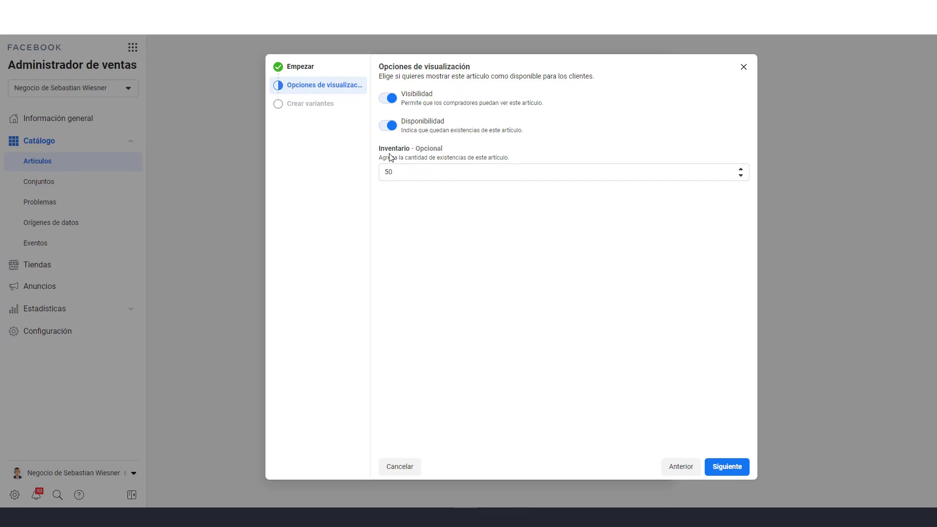
pyautogui.click(726, 469)
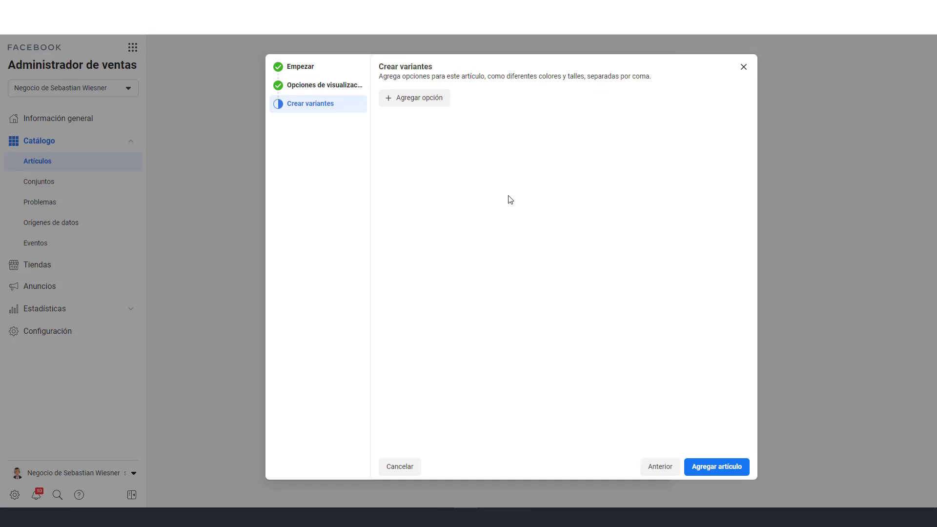
pyautogui.click(727, 470)
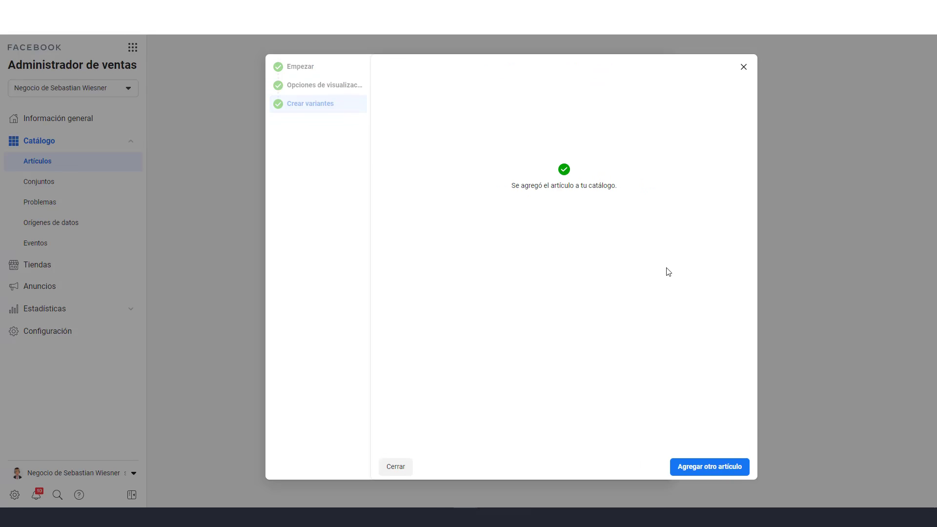
pyautogui.click(743, 68)
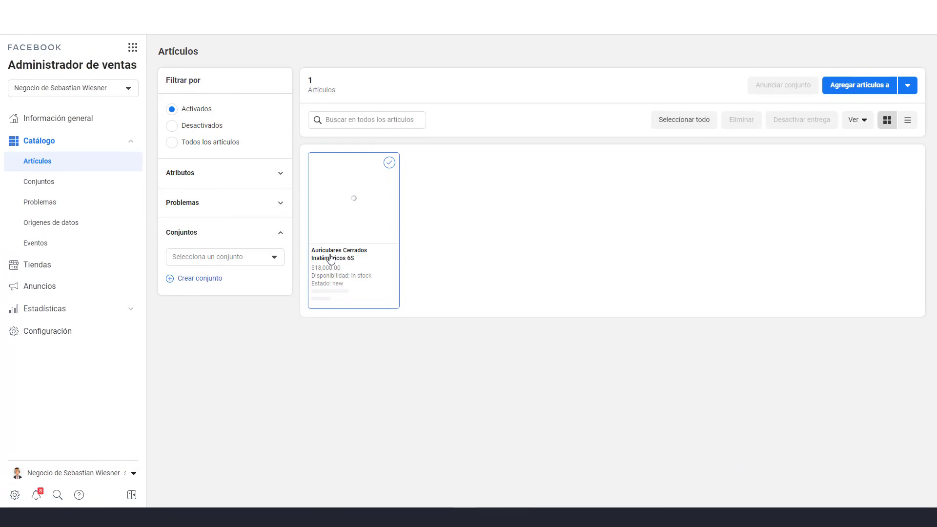
pyautogui.click(364, 217)
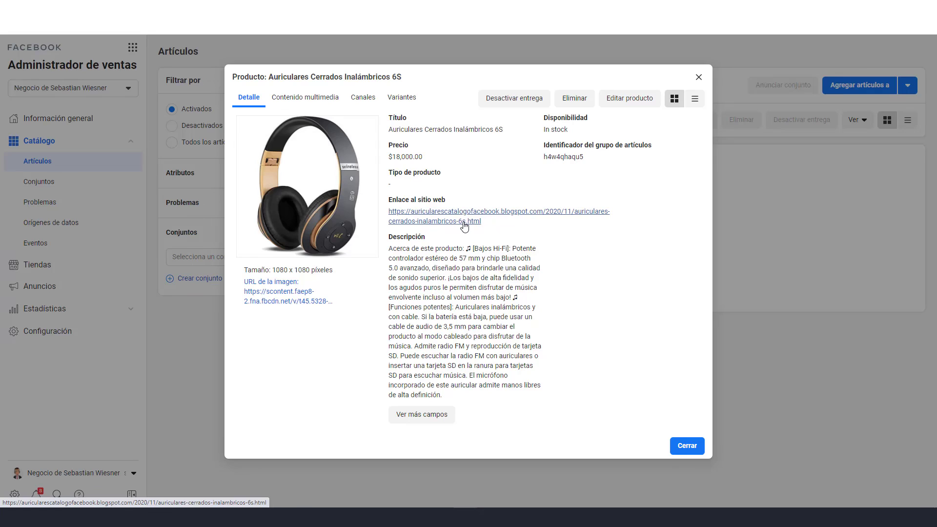
# Check the 6S item's blog link in a new tab, then start adding another product
pyautogui.rightClick(464, 224)
pyautogui.click(511, 230)
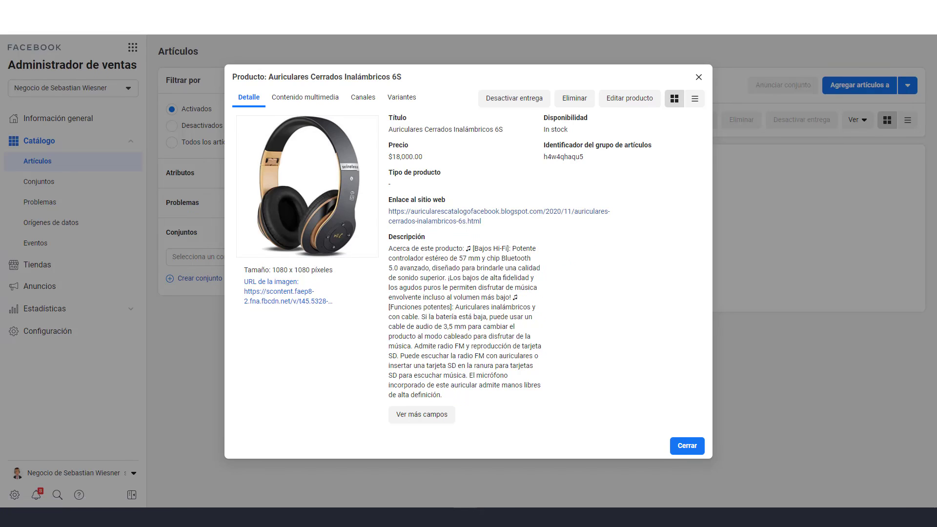
pyautogui.hotkey('ctrl', 'Tab')
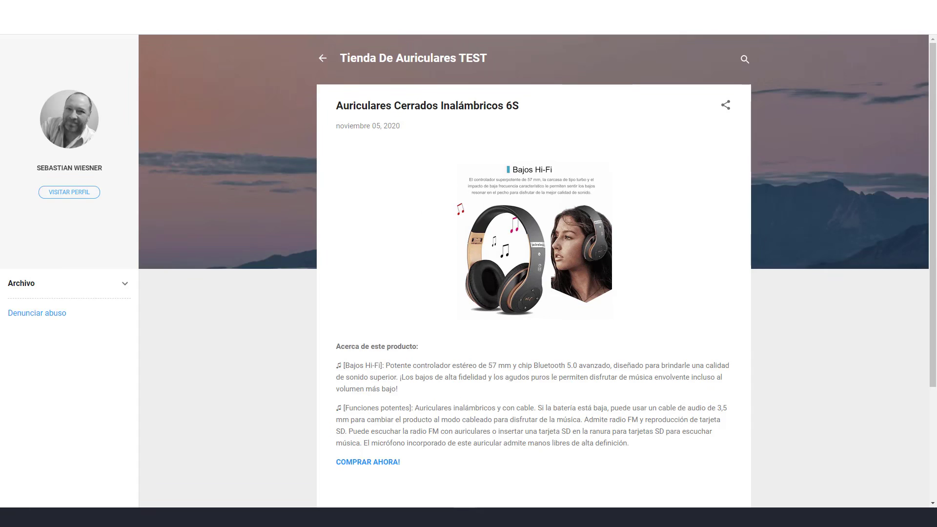
pyautogui.hotkey('ctrl', 'shift', 'Tab')
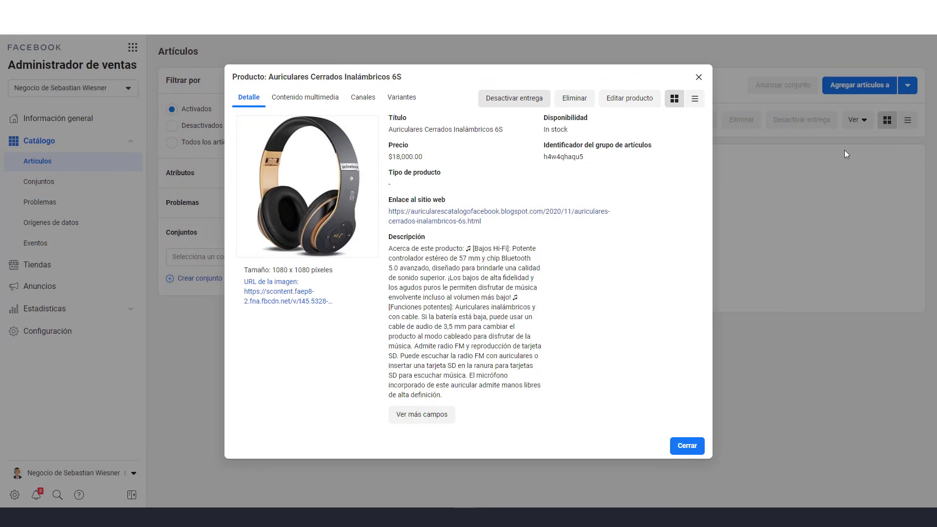
pyautogui.click(699, 78)
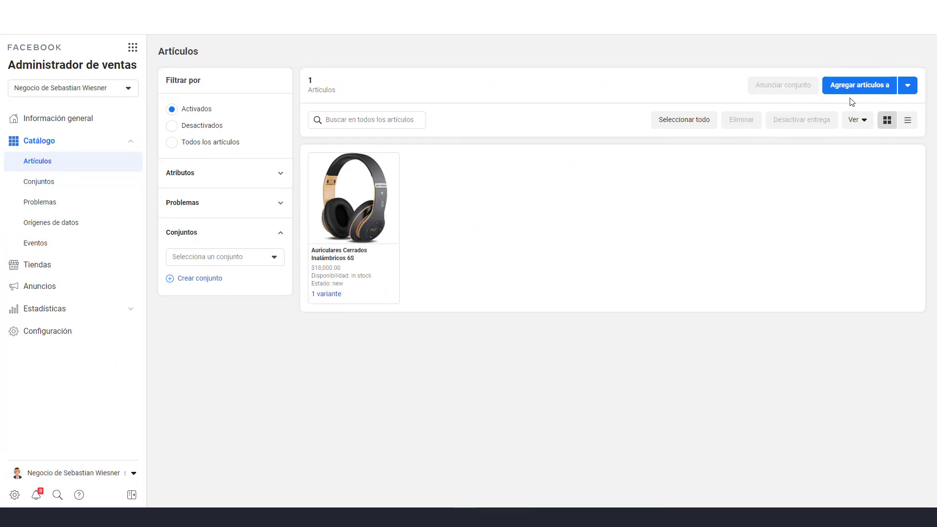
pyautogui.click(857, 88)
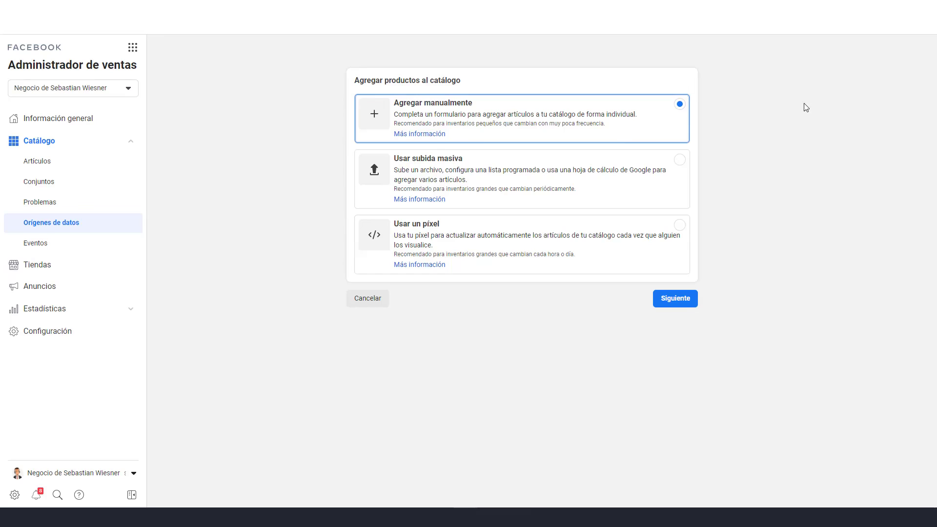
# Choose manual entry and paste 'The House Of Marley Positive' as the product title
pyautogui.click(683, 300)
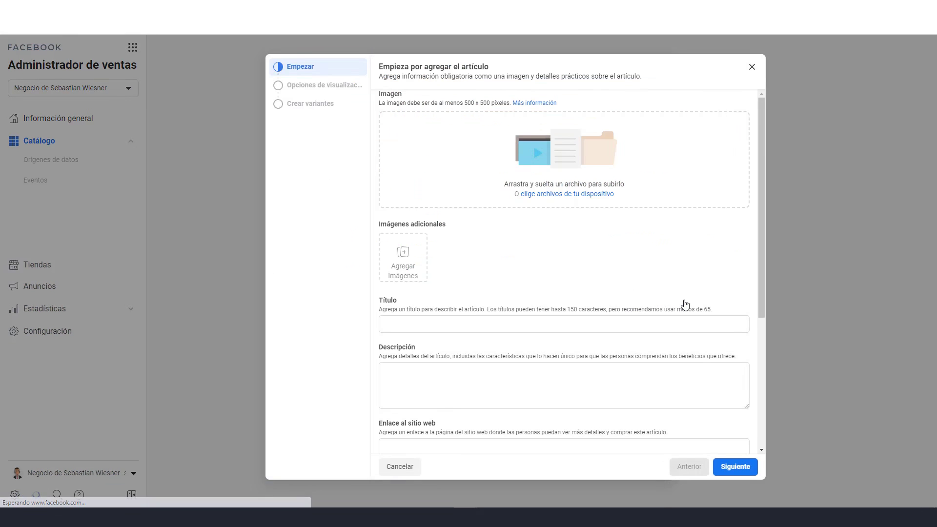
pyautogui.click(568, 195)
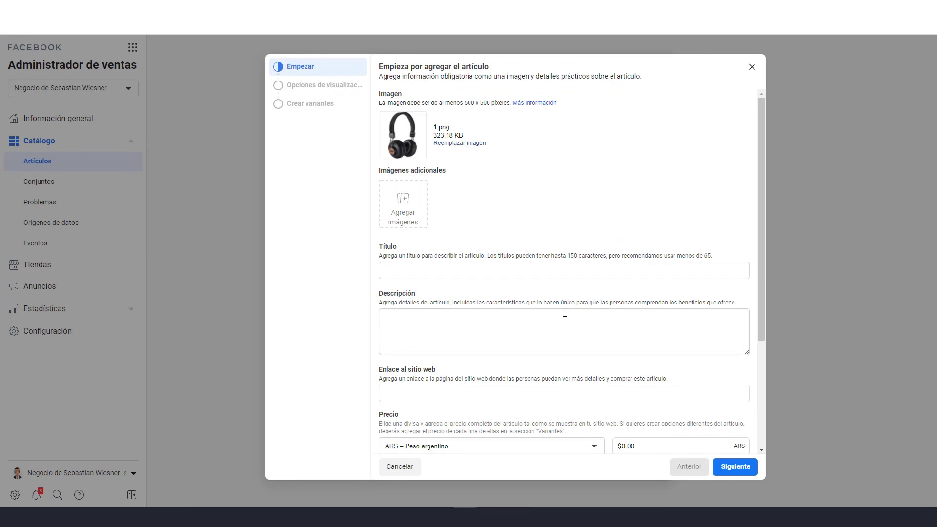
pyautogui.click(498, 270)
pyautogui.hotkey('alt', 'Tab')
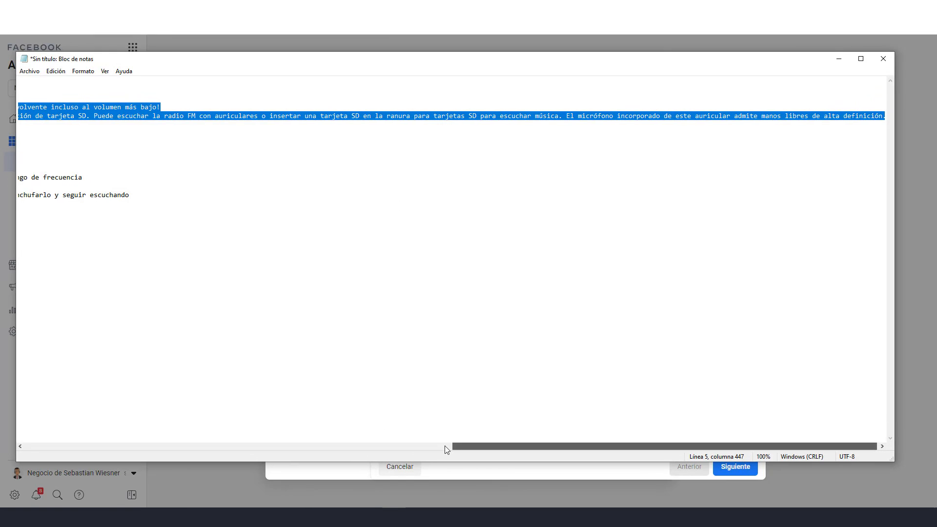
pyautogui.moveTo(455, 446); pyautogui.dragTo(10, 453)
pyautogui.moveTo(132, 151); pyautogui.dragTo(1, 150)
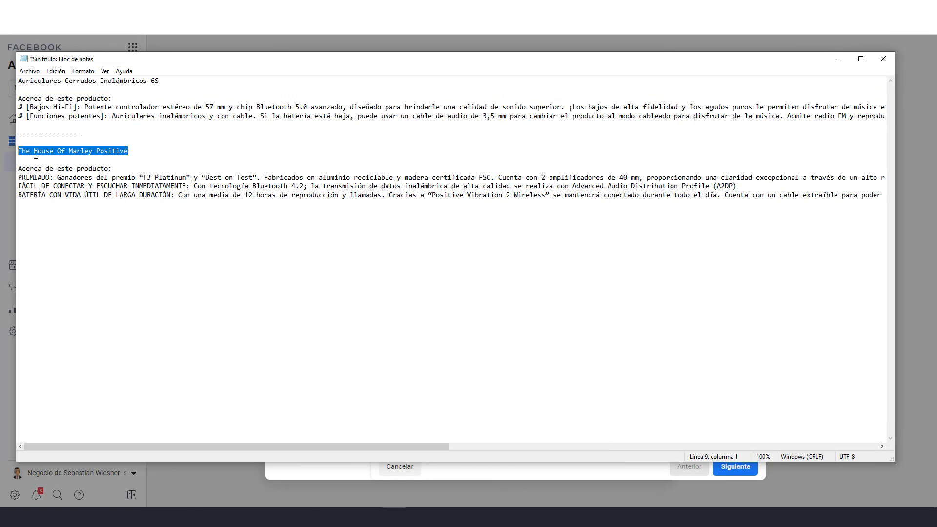
pyautogui.click(839, 59)
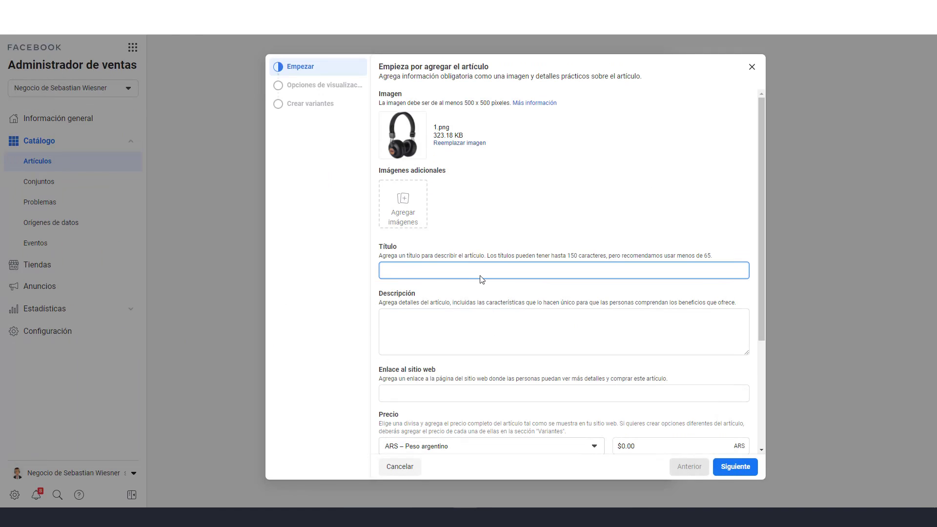
pyautogui.write('The House Of Marley Positive')
# Paste the product description and the Marley blog post URL as the website link
pyautogui.click(443, 326)
pyautogui.click(393, 517)
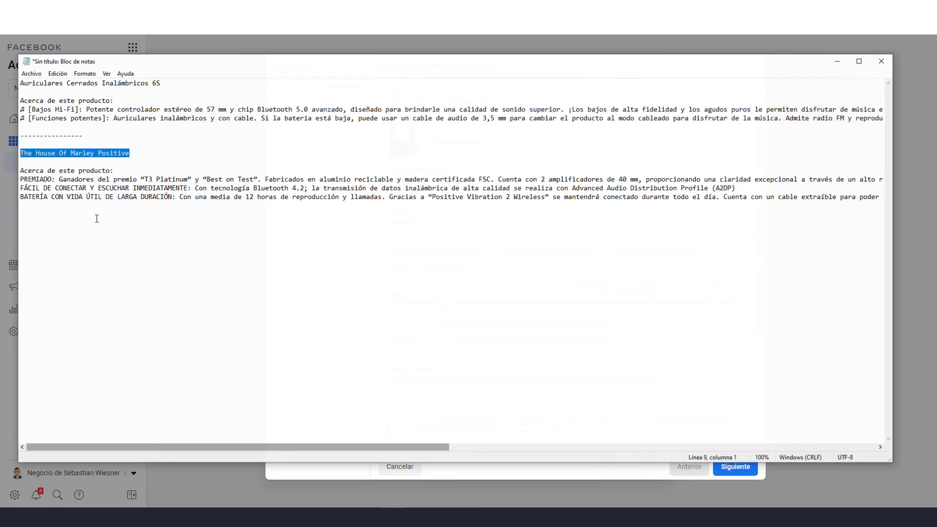
pyautogui.moveTo(20, 169); pyautogui.dragTo(923, 197)
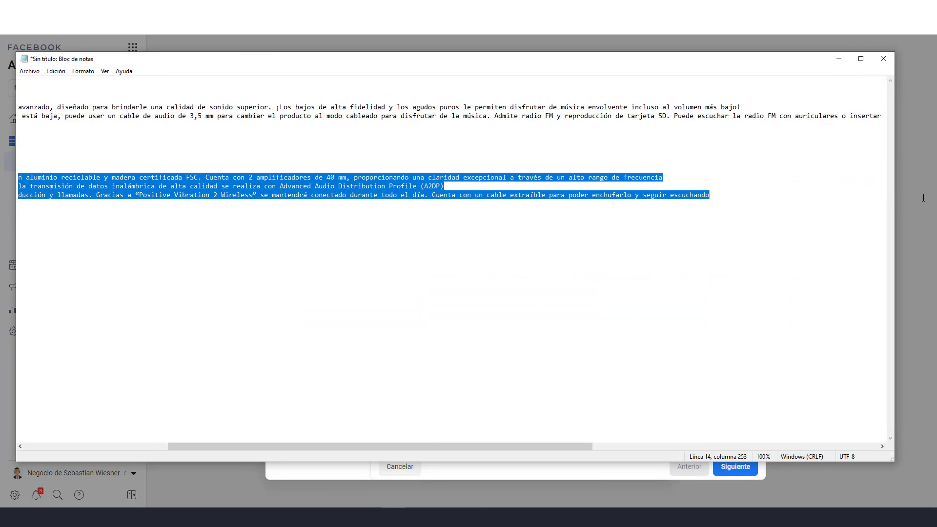
pyautogui.click(832, 60)
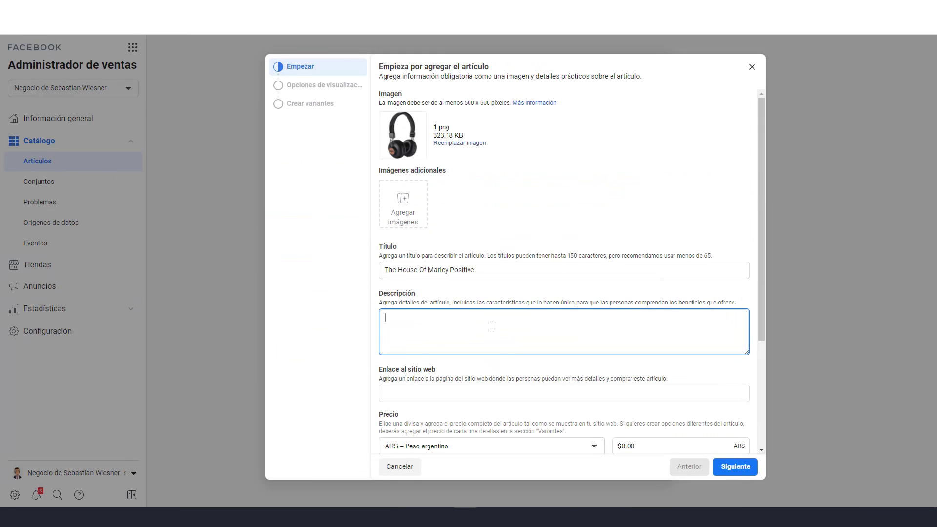
pyautogui.hotkey('ctrl', 'v')
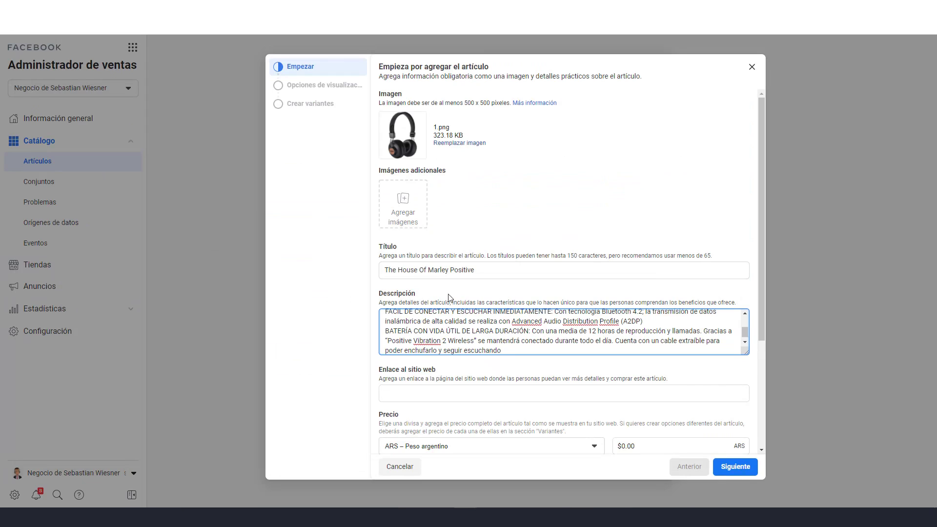
pyautogui.click(488, 398)
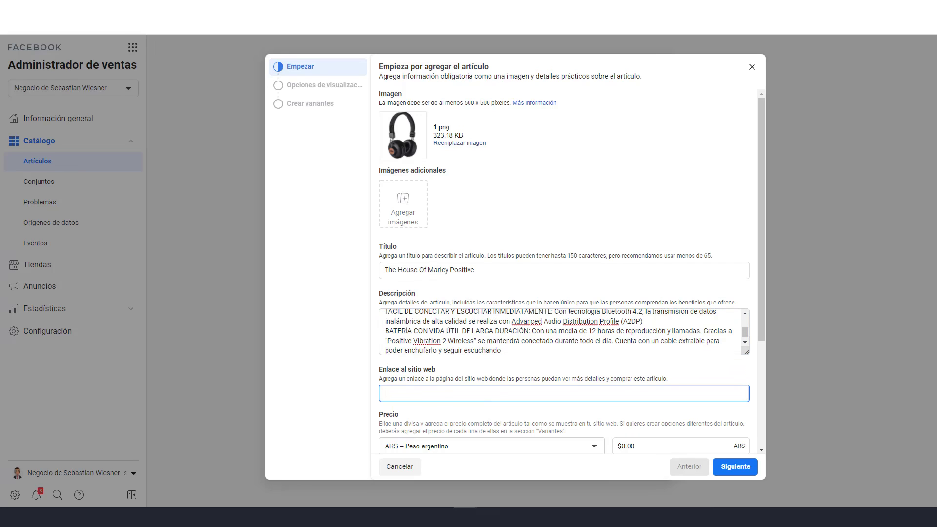
pyautogui.click(318, 8)
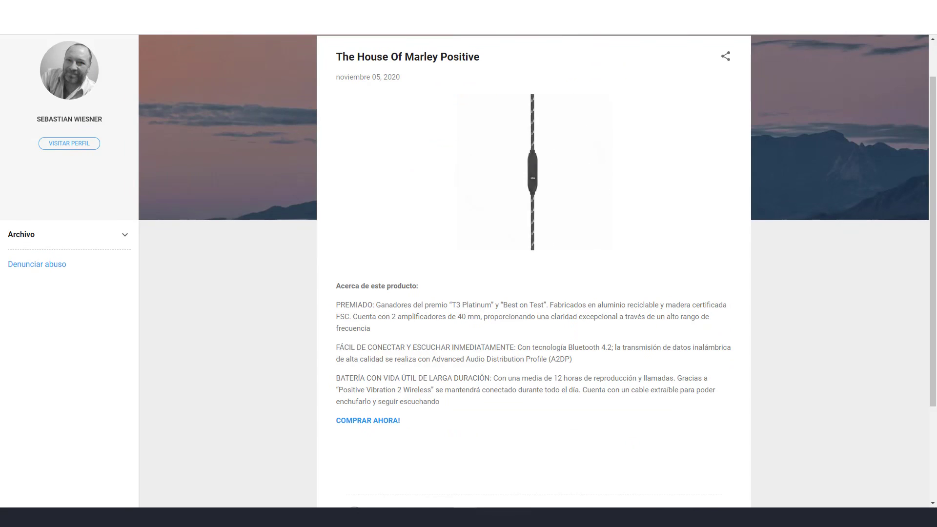
pyautogui.click(219, 8)
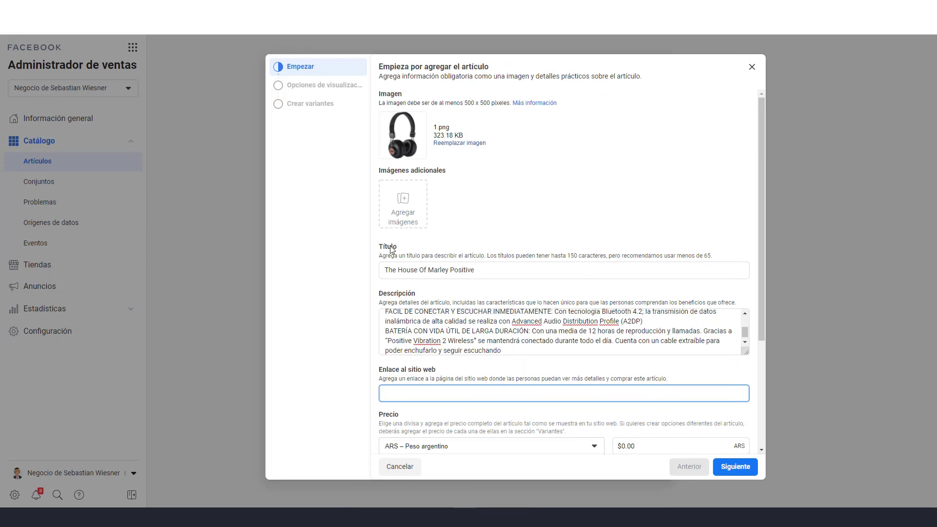
pyautogui.write('https://auricularescatalogofacebook.blogspot.com/2020/11/the-house-of-marley-positive.html')
# Price it ARS 18000 on sale at 25000, condition Nuevo, then move to display options
pyautogui.scroll(-3, 510, 415)
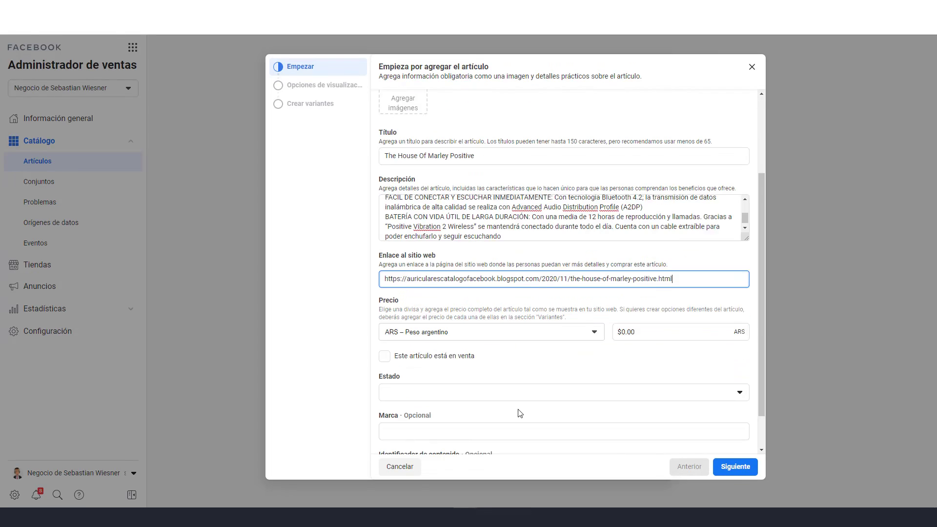
pyautogui.click(682, 299)
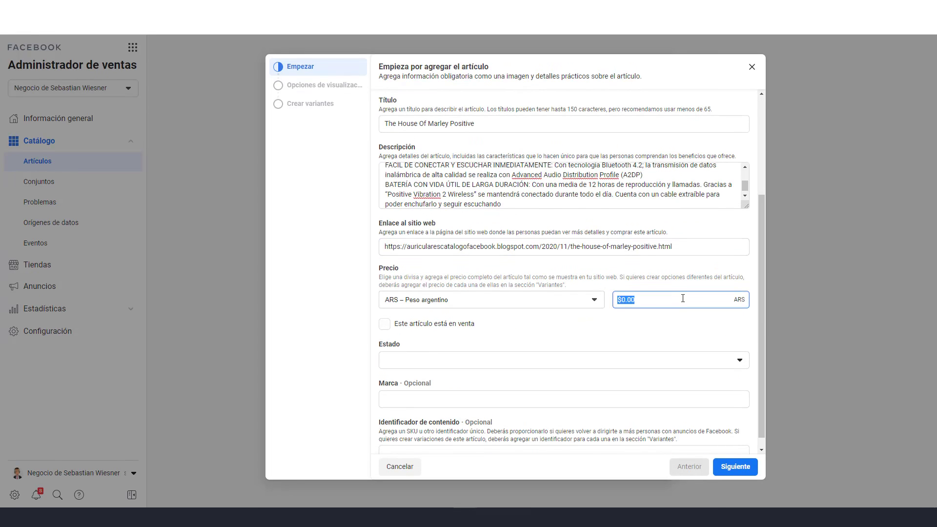
pyautogui.write('18000')
pyautogui.click(385, 325)
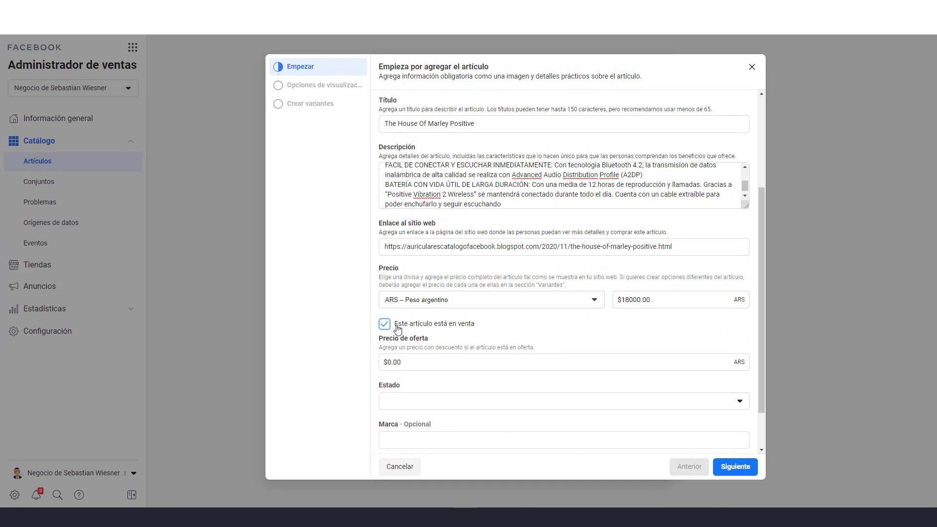
pyautogui.click(395, 363)
pyautogui.write('25000')
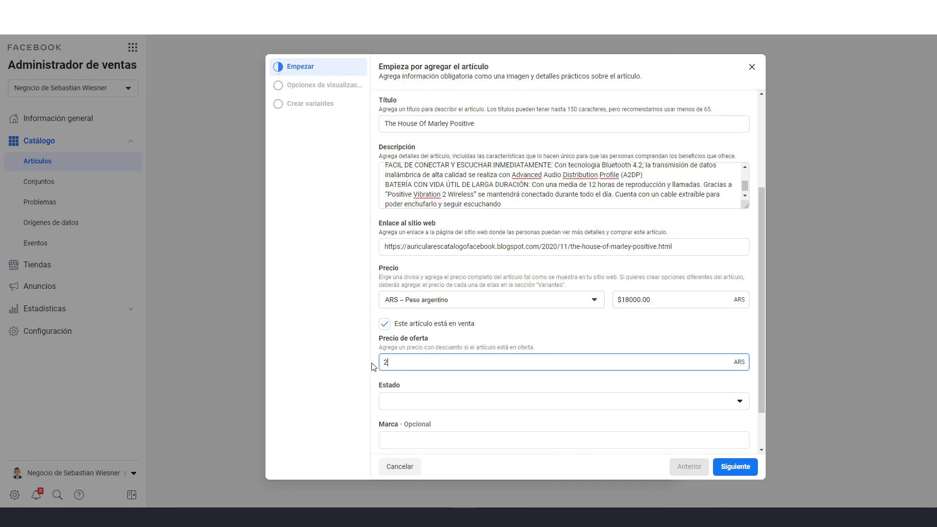
pyautogui.click(511, 408)
pyautogui.click(432, 318)
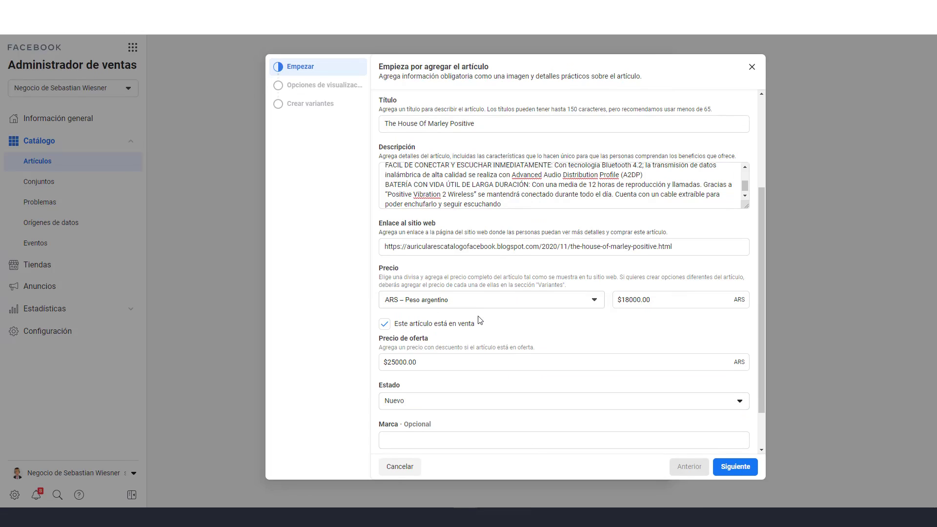
pyautogui.scroll(-1, 544, 347)
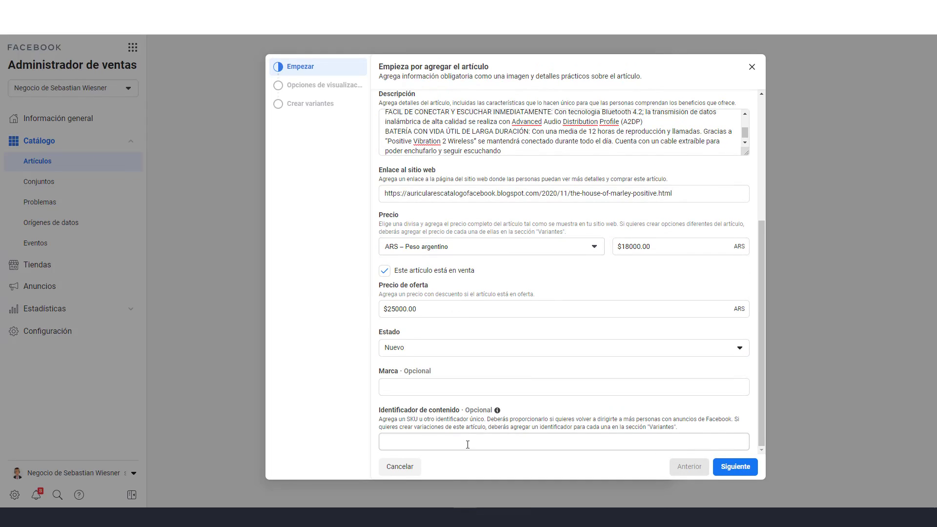
pyautogui.click(734, 467)
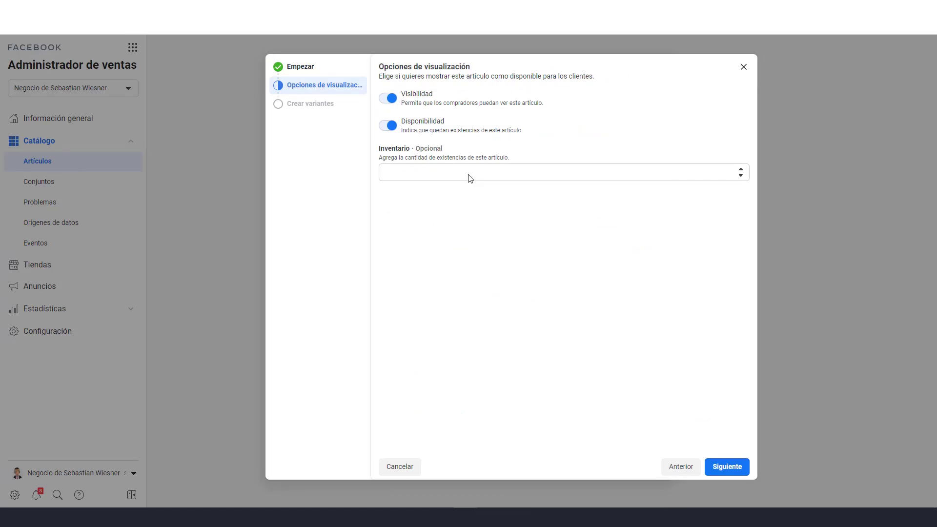
# Enter inventory 40, add The House Of Marley Positive to the catalog, and review its details
pyautogui.click(451, 172)
pyautogui.write('40')
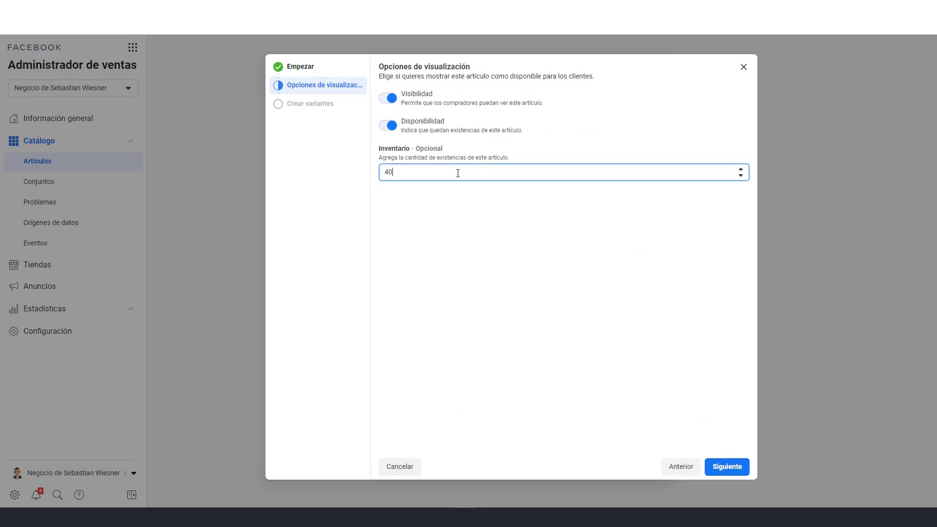
pyautogui.click(735, 467)
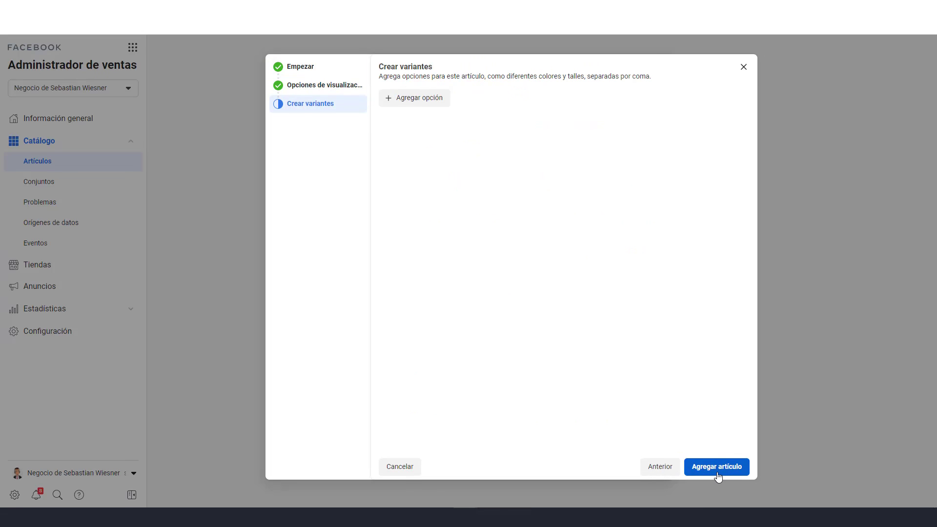
pyautogui.click(717, 473)
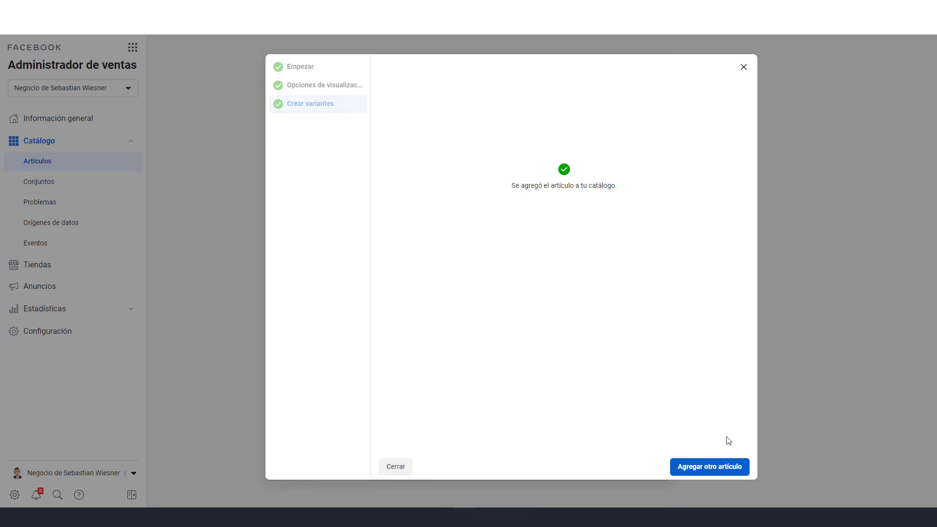
pyautogui.click(392, 469)
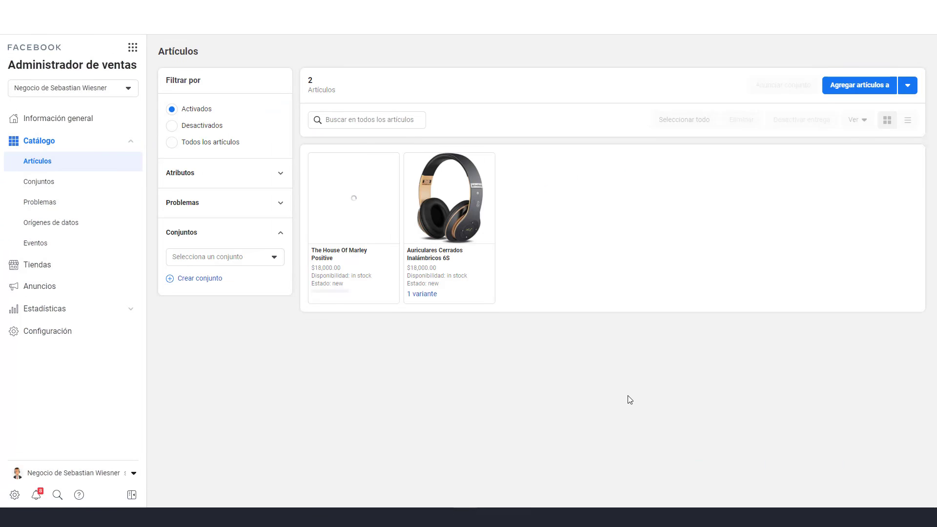
pyautogui.click(354, 200)
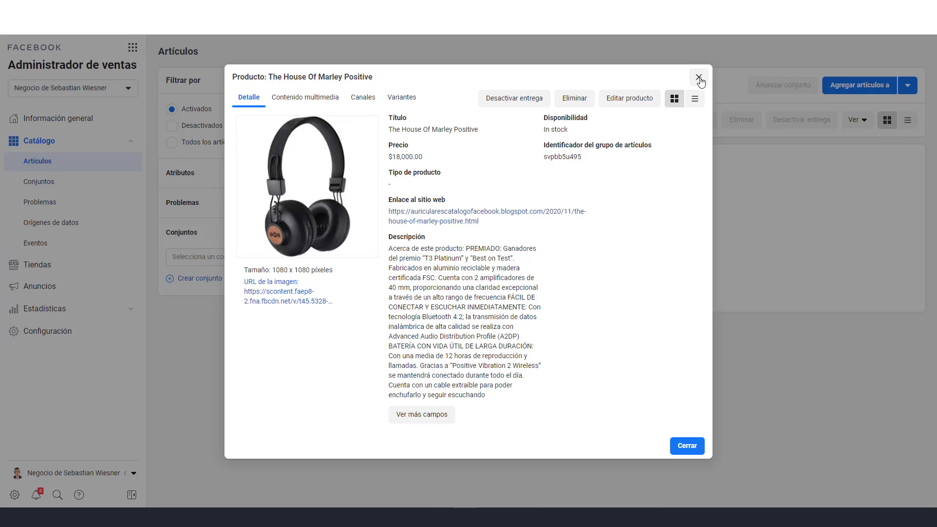
pyautogui.click(699, 79)
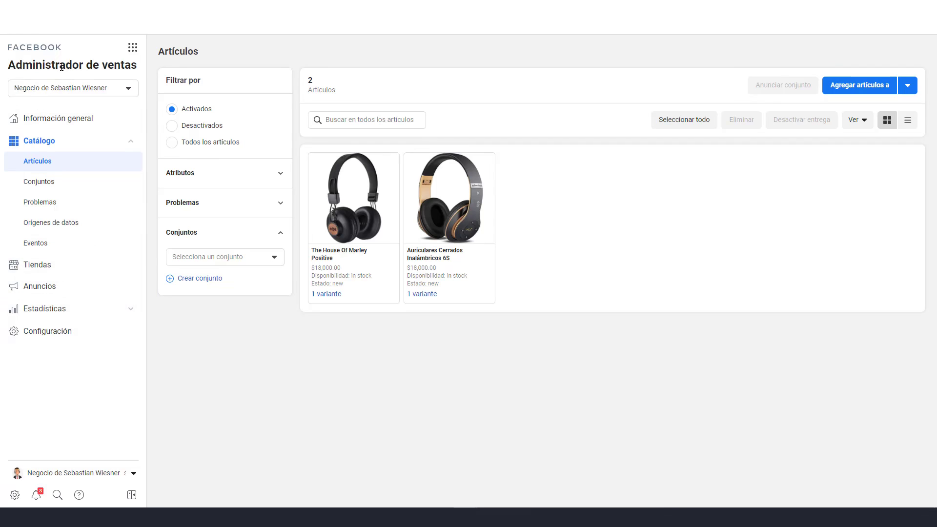
# Go to Tiendas and open the inactive headphones shop for editing in Shop Builder
pyautogui.click(50, 264)
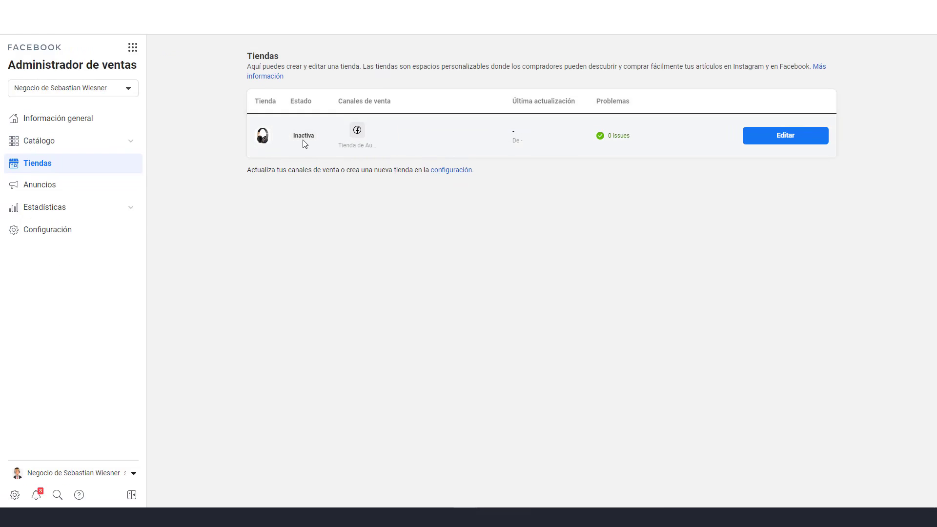
pyautogui.moveTo(303, 136)
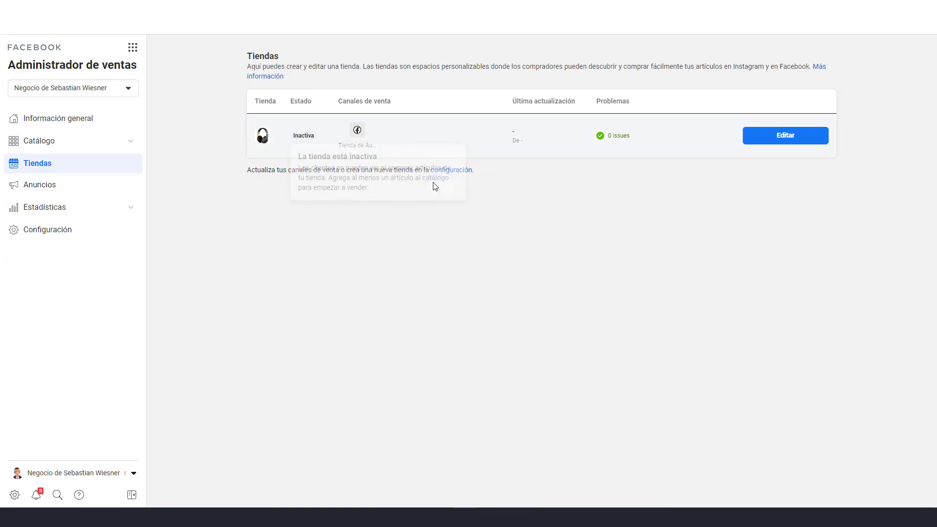
pyautogui.click(786, 139)
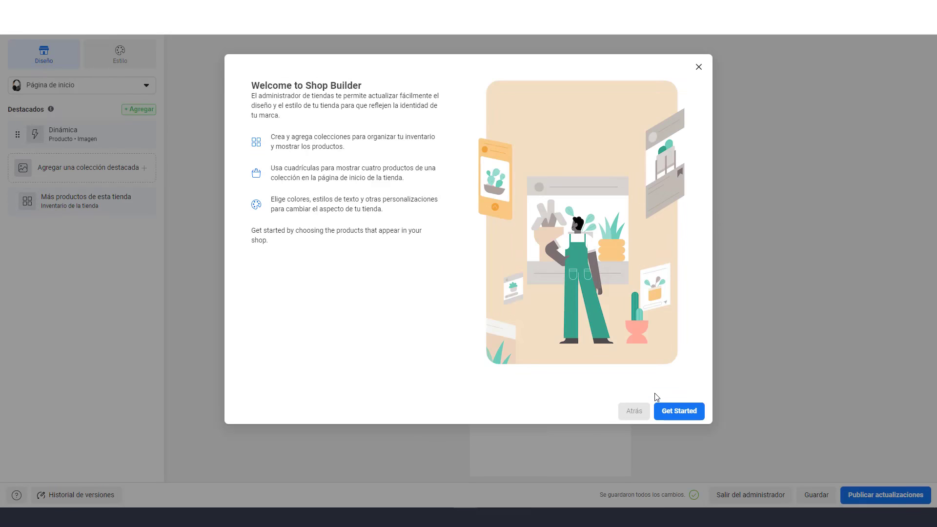
# Dismiss the Shop Builder welcome dialog to view the headphones shop preview
pyautogui.click(698, 67)
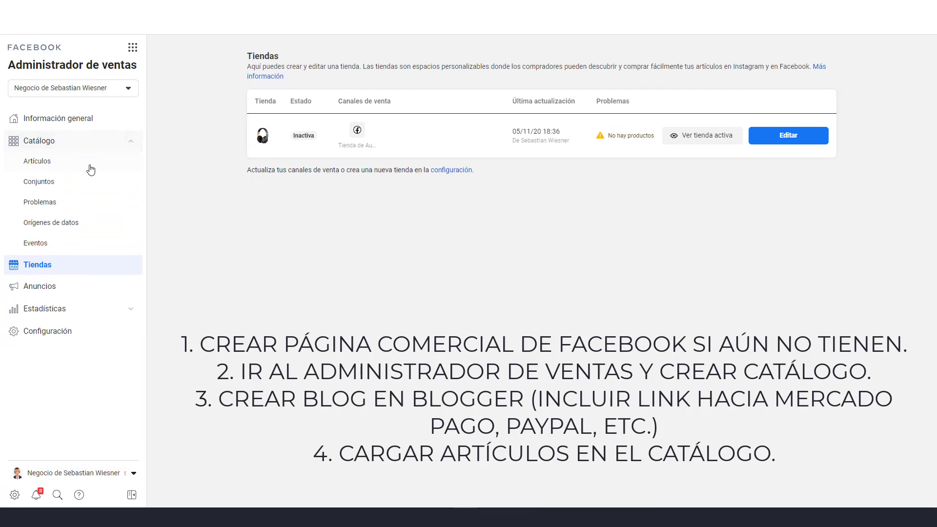
# Return to the catalog items list showing both headphones at $18,000.00, then switch browser tabs
pyautogui.click(54, 163)
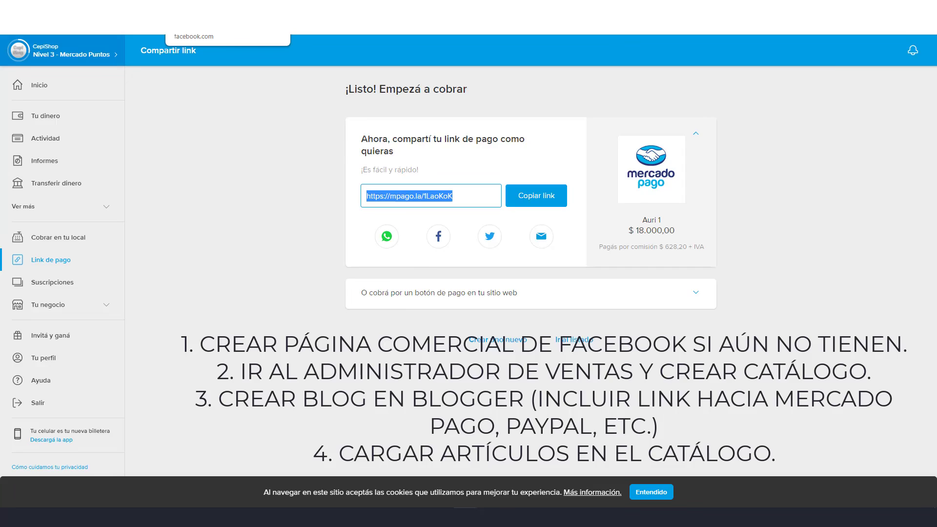
pyautogui.click(205, 22)
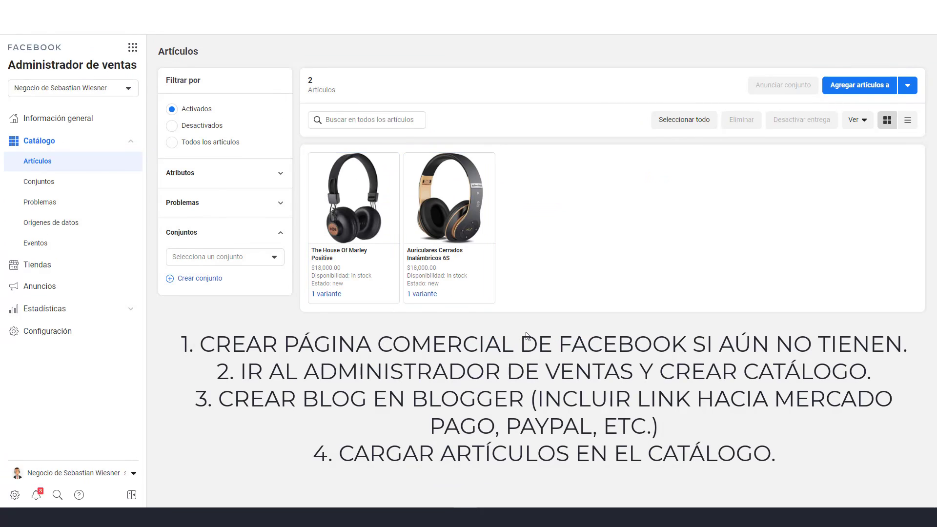